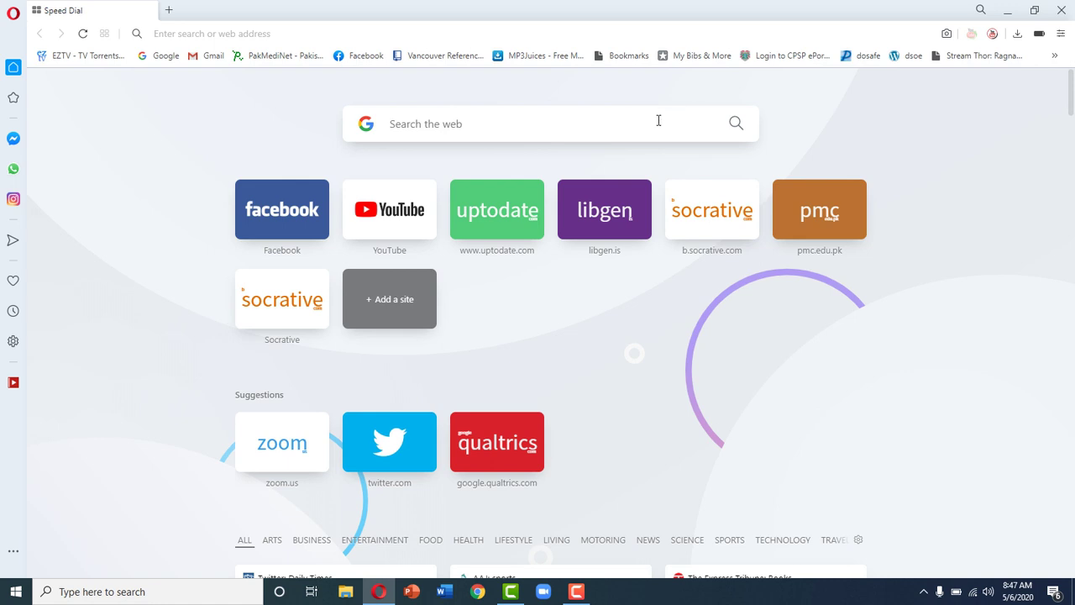
Step: Search Google for 'socrative teacher'
{"action": "type", "text": "socrative teacher"}
{"action": "key", "text": "Return"}
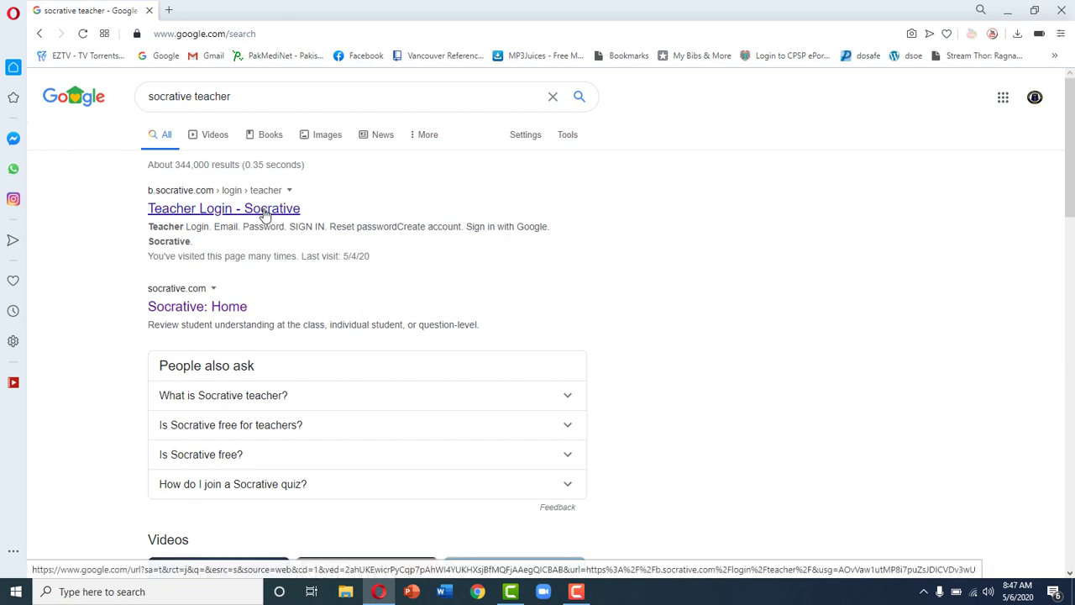
Step: Open the 'Teacher Login - Socrative' result
{"action": "left_click", "coordinate": [265, 215]}
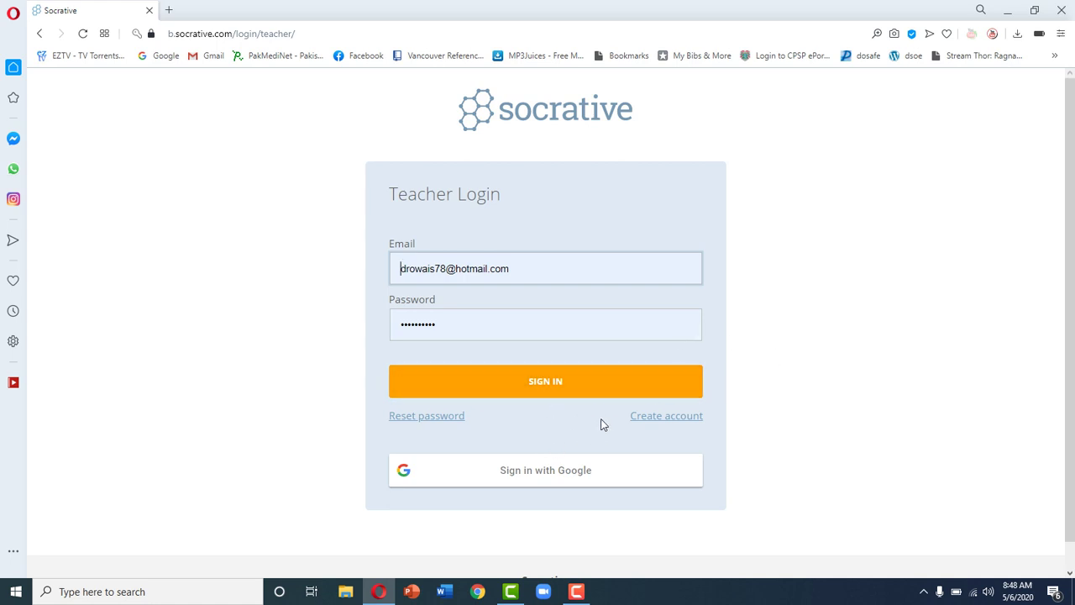
Step: Start a new teacher account and enter the teacher's first and last name
{"action": "left_click", "coordinate": [669, 423]}
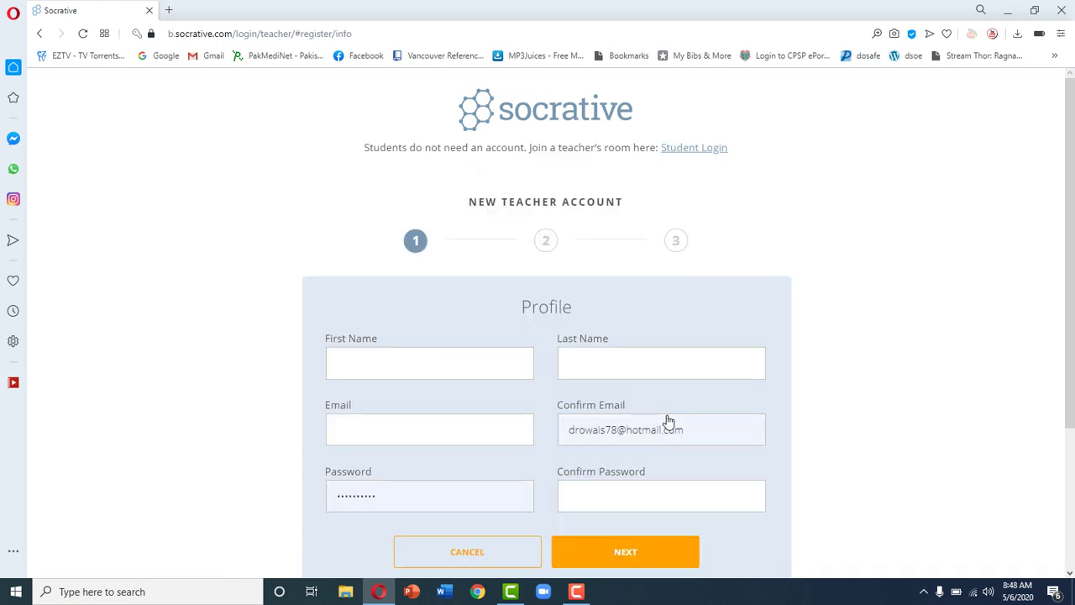
{"action": "scroll", "coordinate": [1074, 266], "scroll_direction": "down", "scroll_amount": 2}
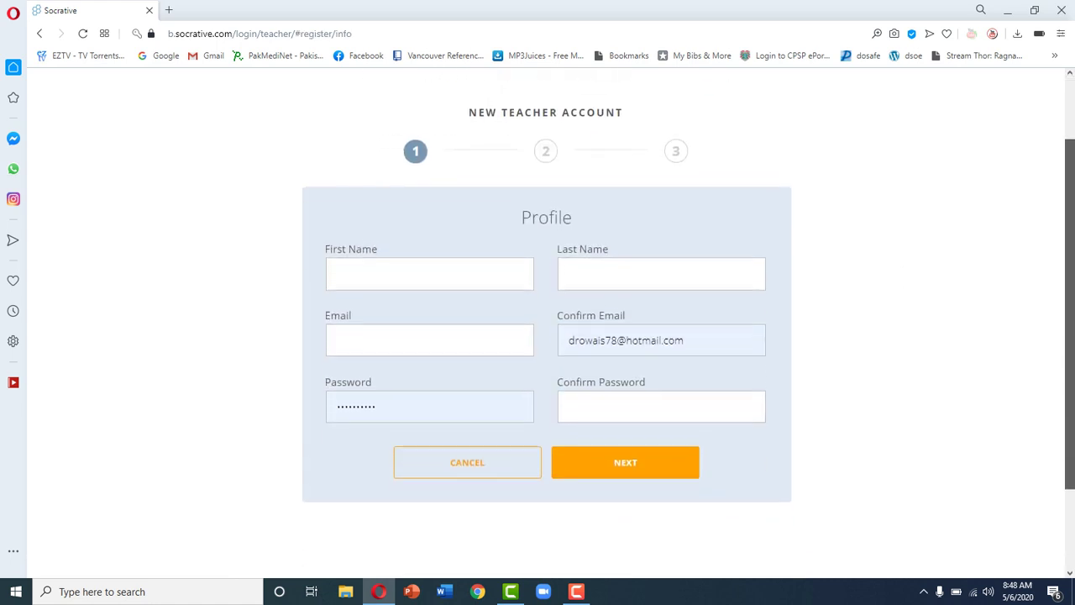
{"action": "left_click", "coordinate": [408, 266]}
{"action": "left_click", "coordinate": [391, 302]}
{"action": "left_click", "coordinate": [660, 268]}
{"action": "type", "text": "ahmad"}
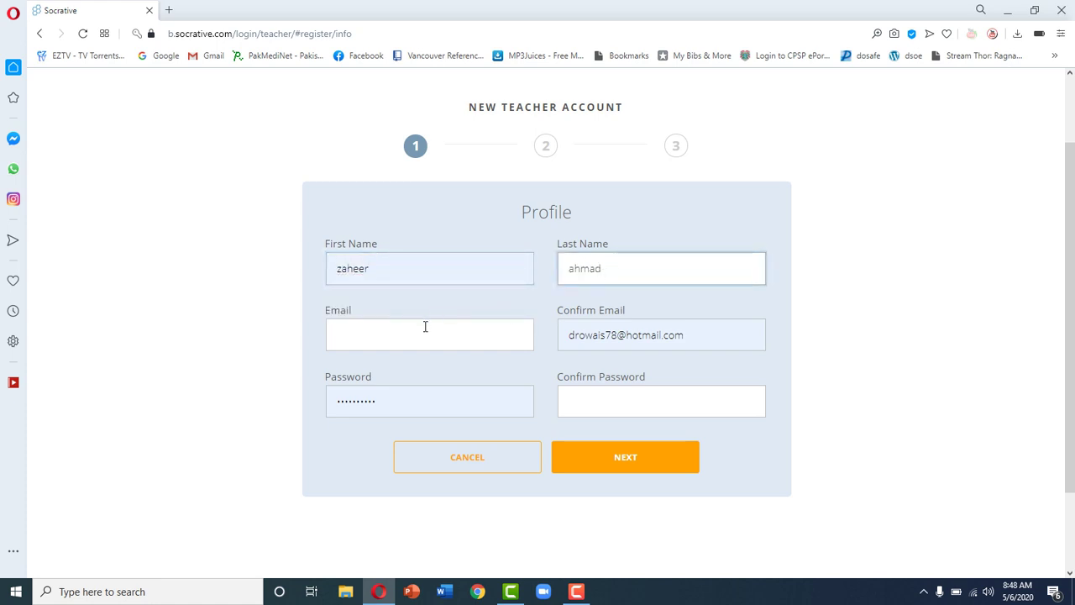
Step: Enter the teacher's e-mail address and its confirmation, then the account password twice
{"action": "left_click", "coordinate": [425, 325]}
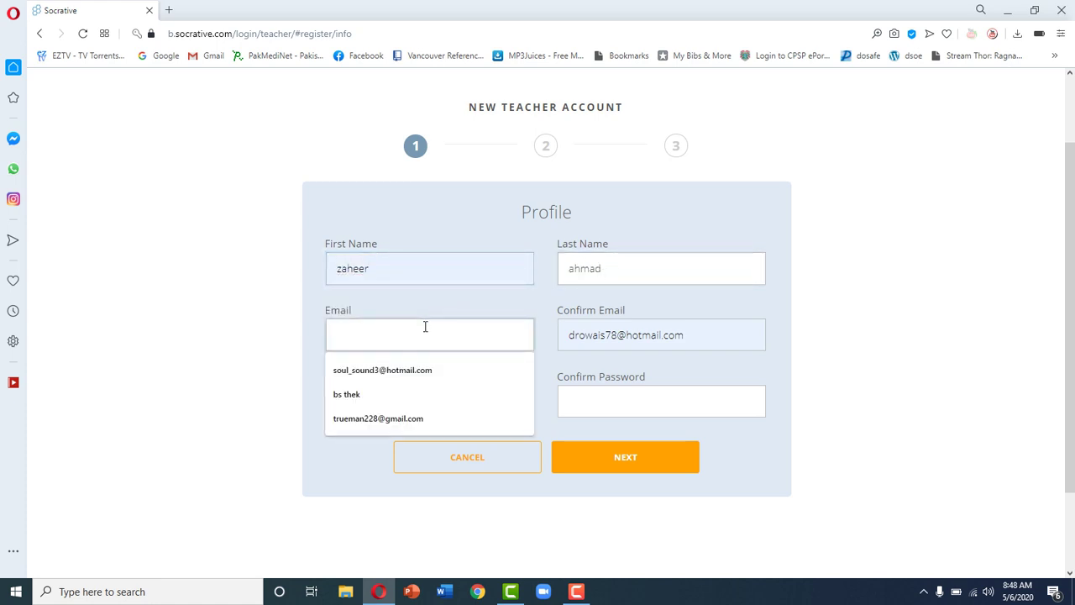
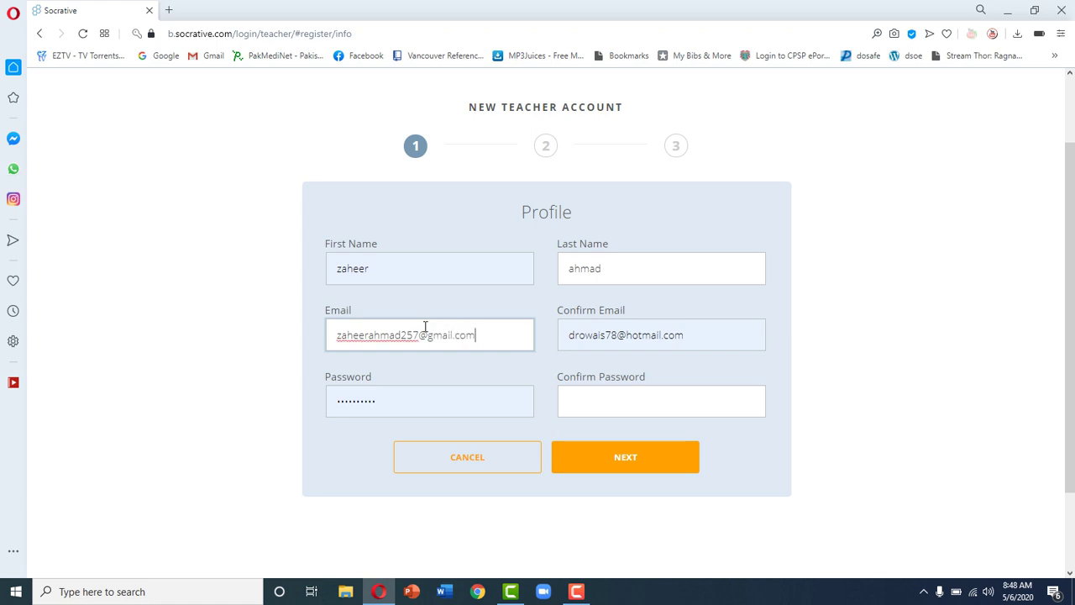
{"action": "key", "text": "ctrl+a"}
{"action": "key", "text": "ctrl+c"}
{"action": "left_click", "coordinate": [603, 336]}
{"action": "key", "text": "ctrl+a"}
{"action": "key", "text": "ctrl+v"}
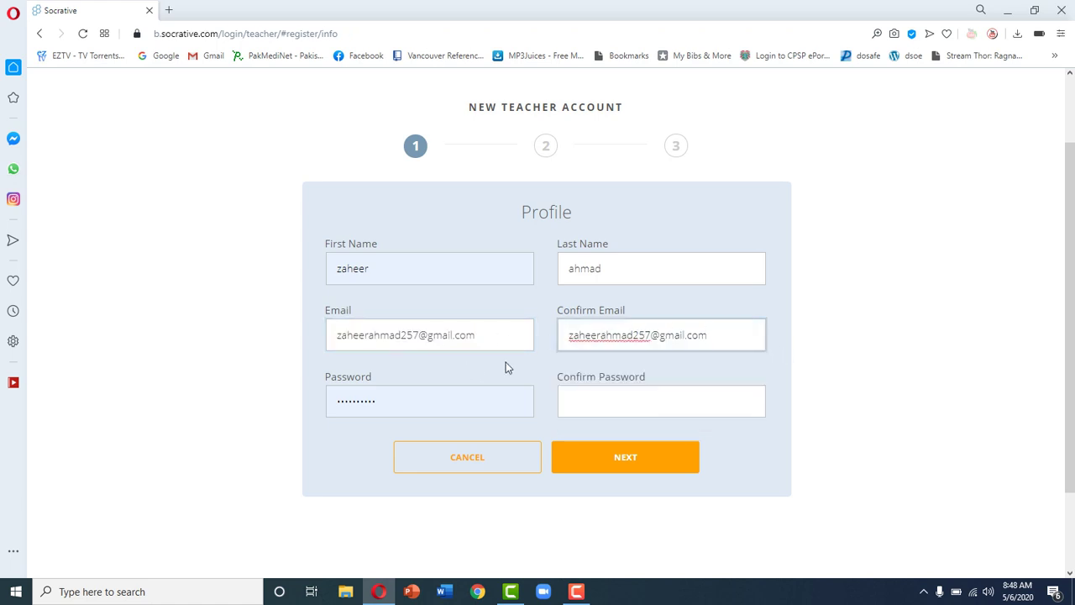
{"action": "left_click", "coordinate": [426, 398]}
{"action": "key", "text": "BackSpace"}
{"action": "key", "text": "BackSpace"}
{"action": "key", "text": "BackSpace"}
{"action": "key", "text": "BackSpace"}
{"action": "key", "text": "BackSpace"}
{"action": "key", "text": "BackSpace"}
{"action": "key", "text": "BackSpace"}
{"action": "type", "text": "******"}
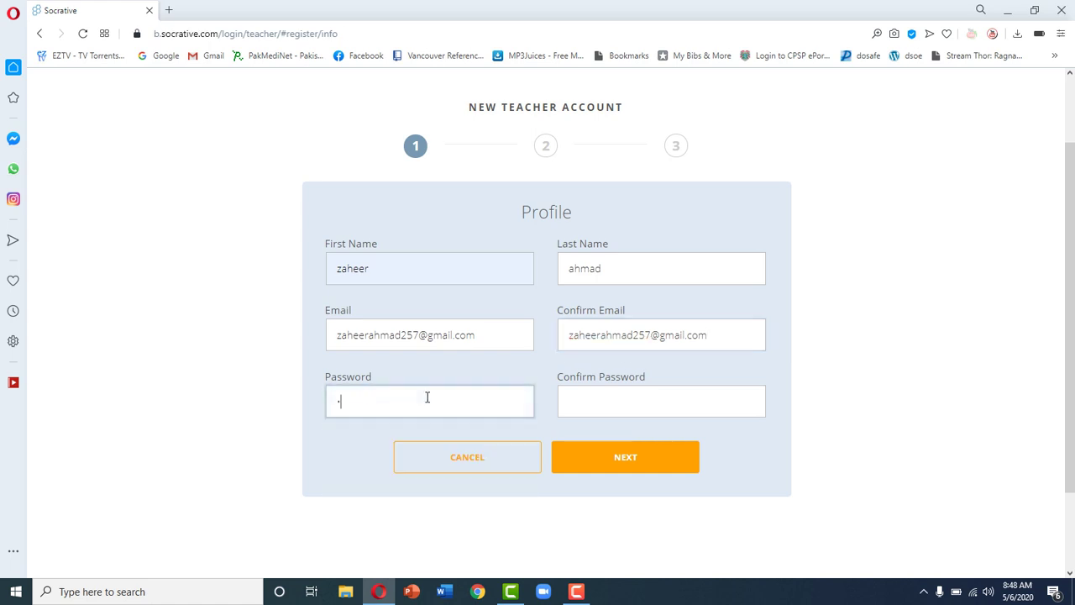
{"action": "type", "text": "********"}
{"action": "left_click", "coordinate": [584, 403]}
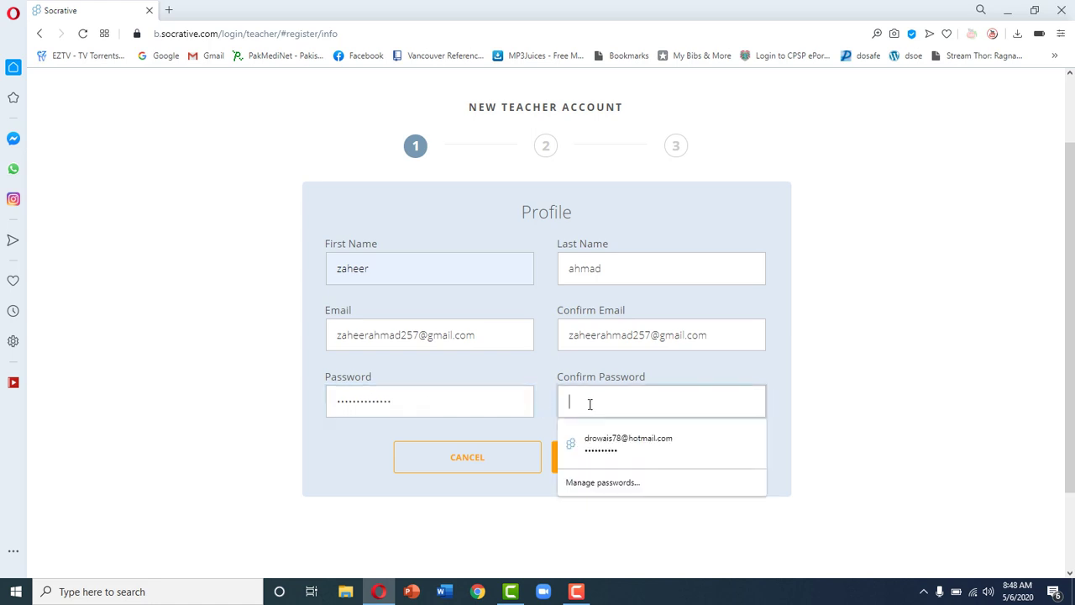
{"action": "type", "text": "**************"}
Step: On the Demographics step, set Country to Pakistan and Organization Type to University
{"action": "left_click", "coordinate": [620, 456]}
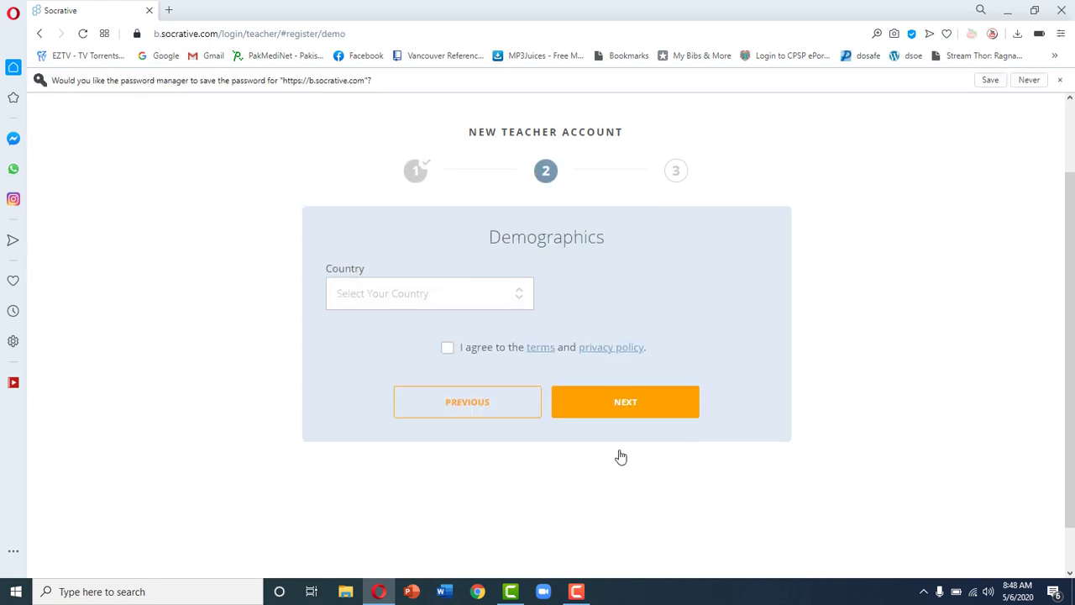
{"action": "left_click", "coordinate": [465, 300]}
{"action": "key", "text": "p"}
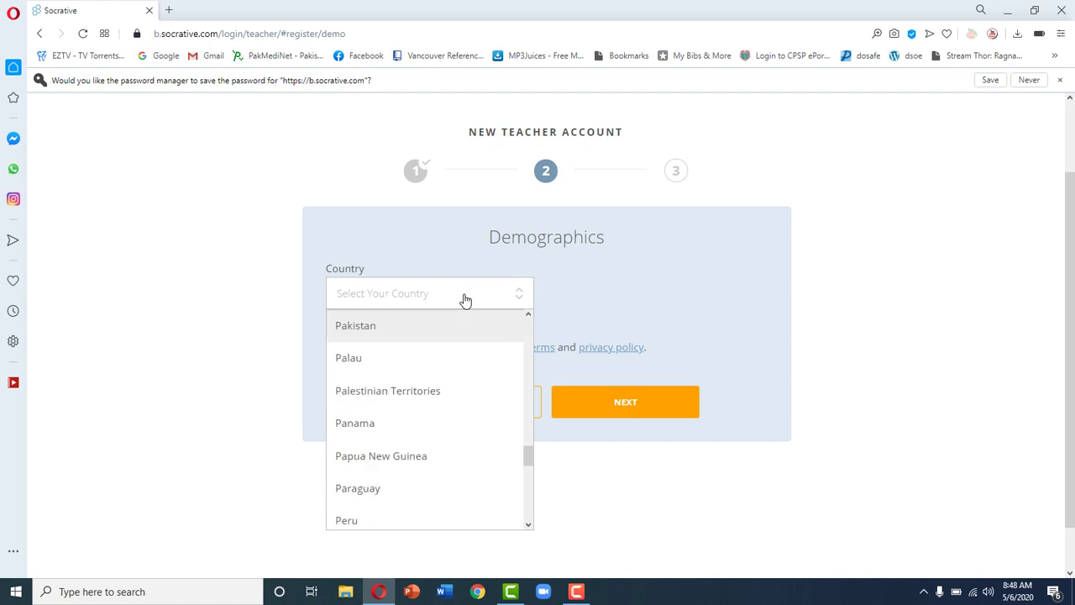
{"action": "key", "text": "Return"}
{"action": "left_click", "coordinate": [628, 295]}
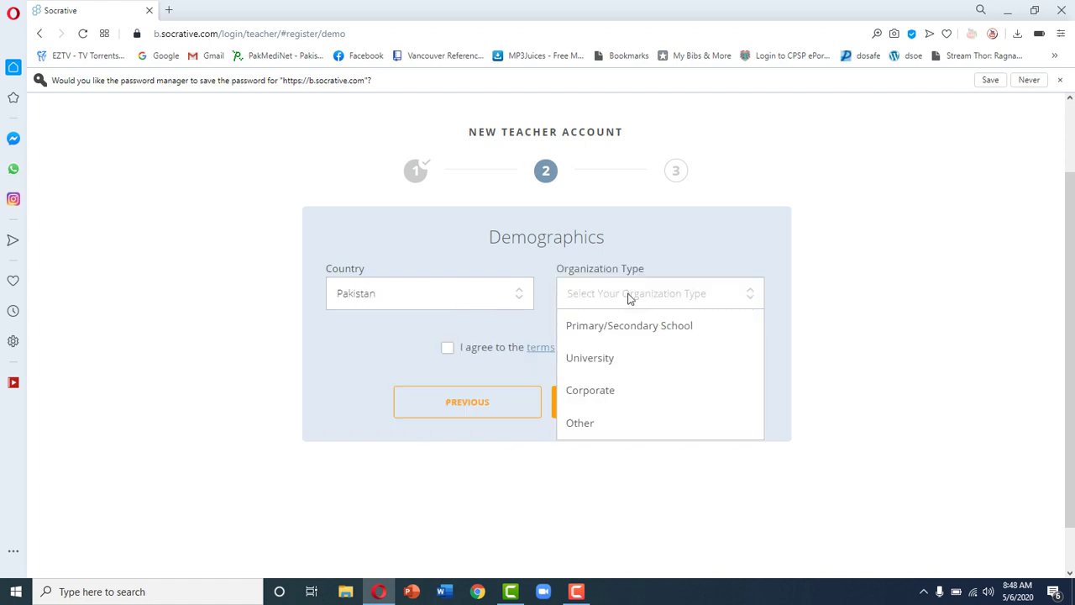
{"action": "left_click", "coordinate": [617, 360]}
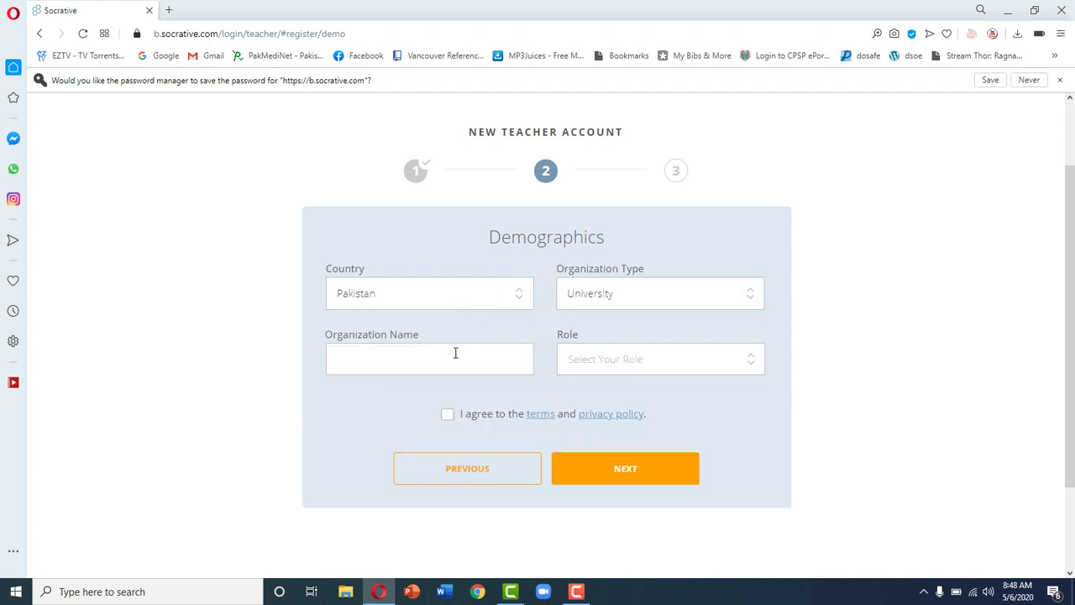
Step: Set organization name FMU and role Teacher, and agree to the terms
{"action": "left_click", "coordinate": [457, 360]}
{"action": "left_click", "coordinate": [457, 396]}
{"action": "left_click", "coordinate": [639, 364]}
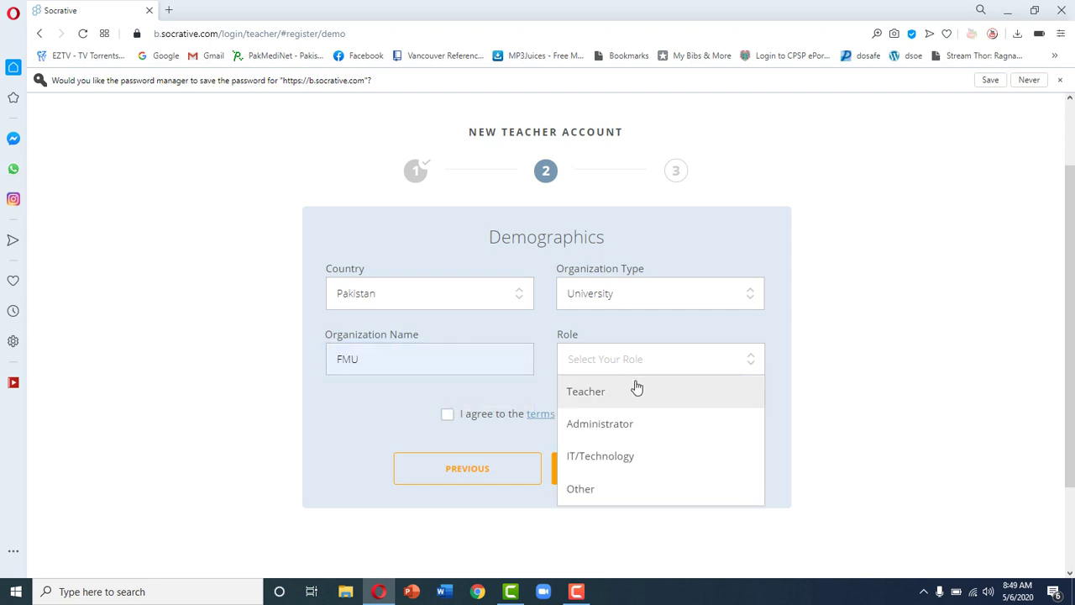
{"action": "left_click", "coordinate": [634, 392]}
{"action": "left_click", "coordinate": [447, 415]}
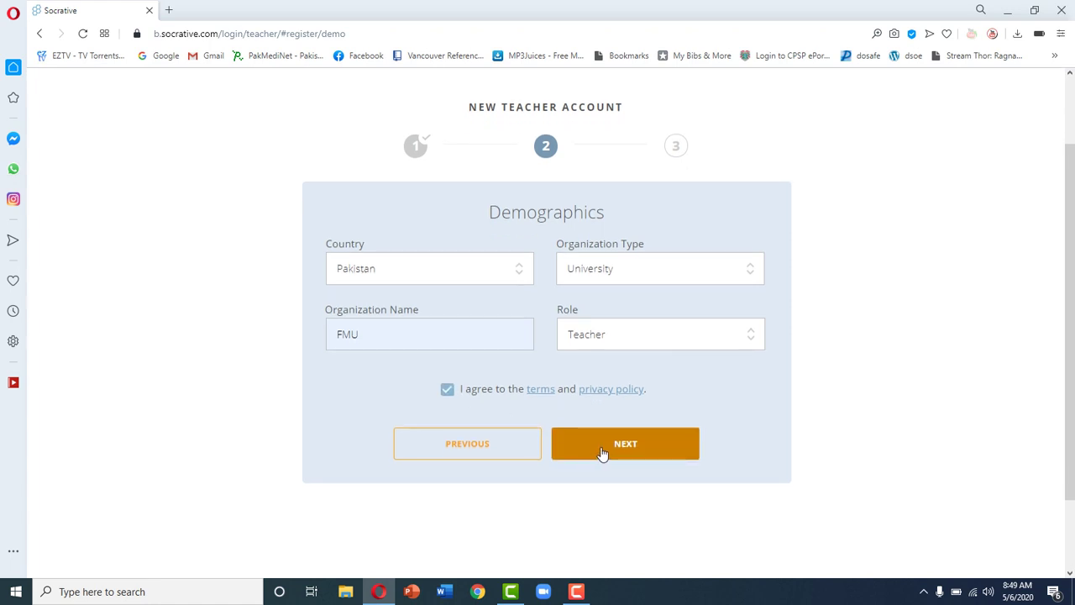
Step: Choose the Socrative FREE account type and finish registration
{"action": "left_click", "coordinate": [602, 453]}
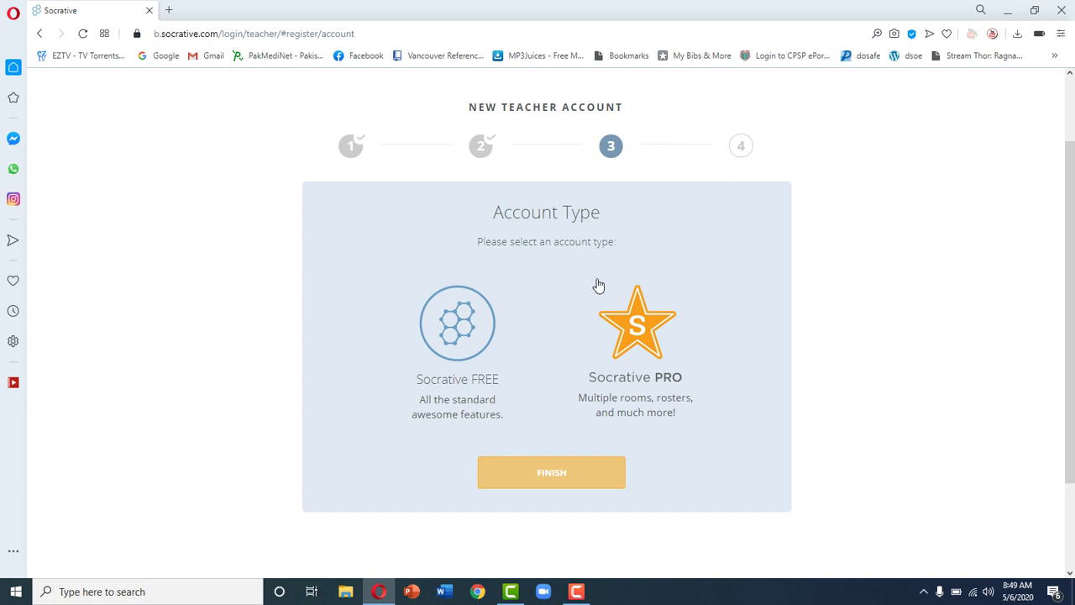
{"action": "left_click", "coordinate": [472, 329]}
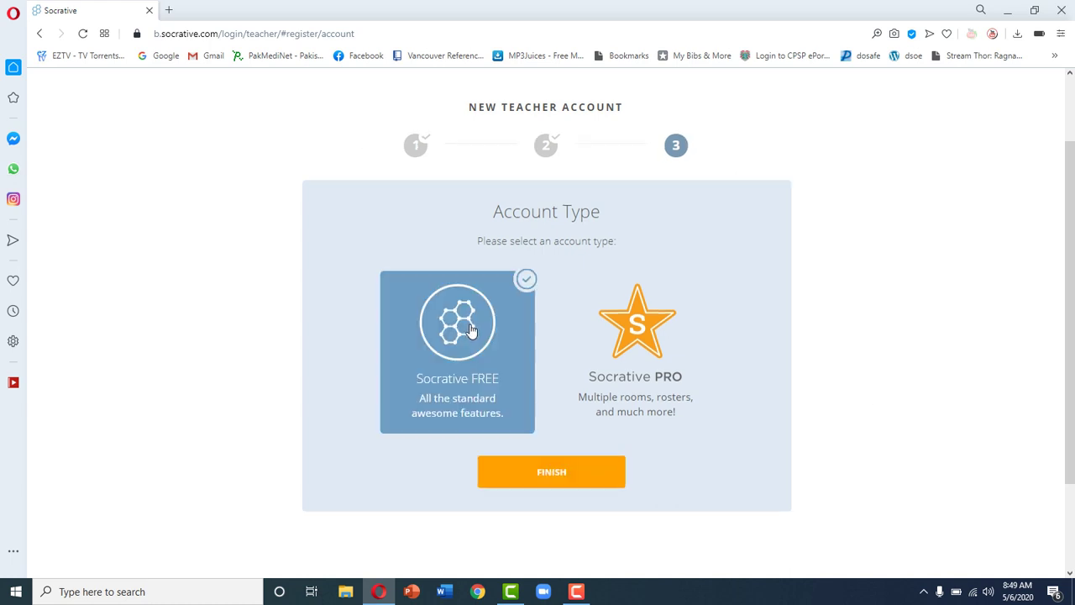
{"action": "left_click", "coordinate": [562, 478]}
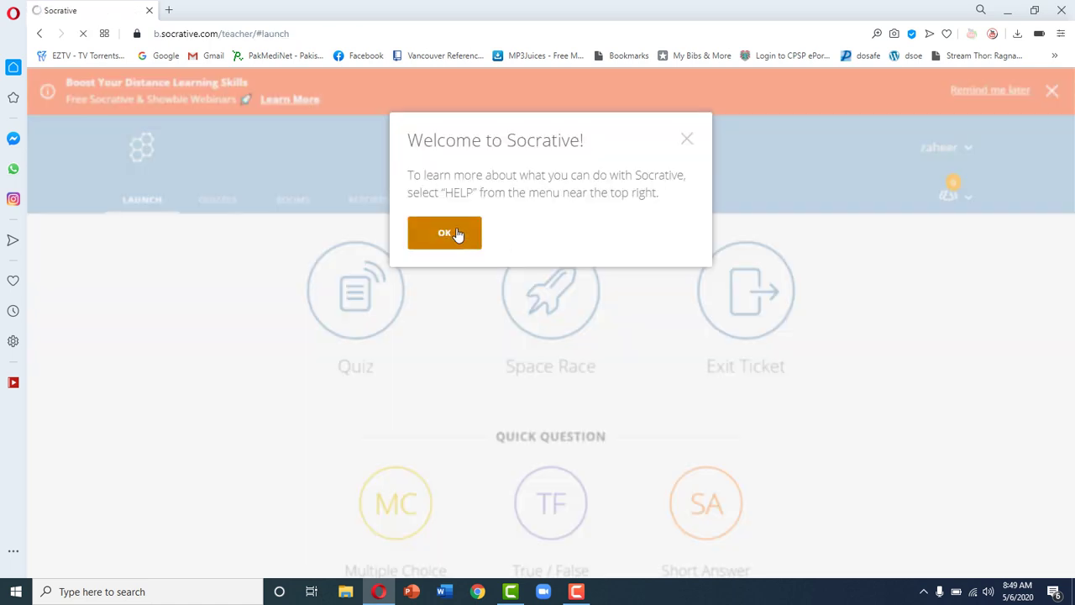
Step: Close the welcome message and view the Quizzes, Rooms, then Reports pages
{"action": "left_click", "coordinate": [472, 238]}
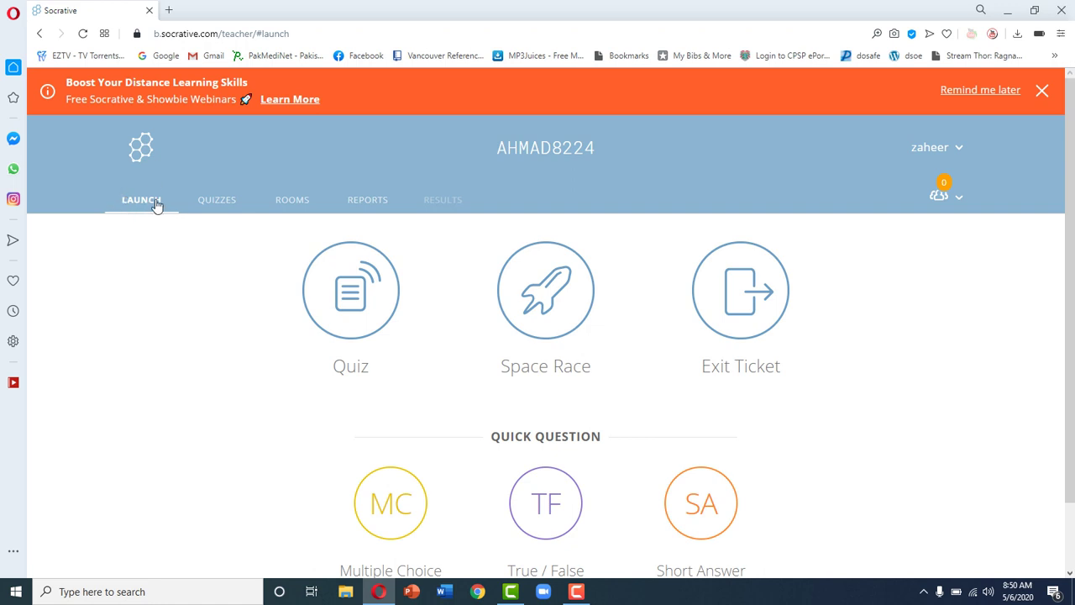
{"action": "left_click", "coordinate": [223, 203]}
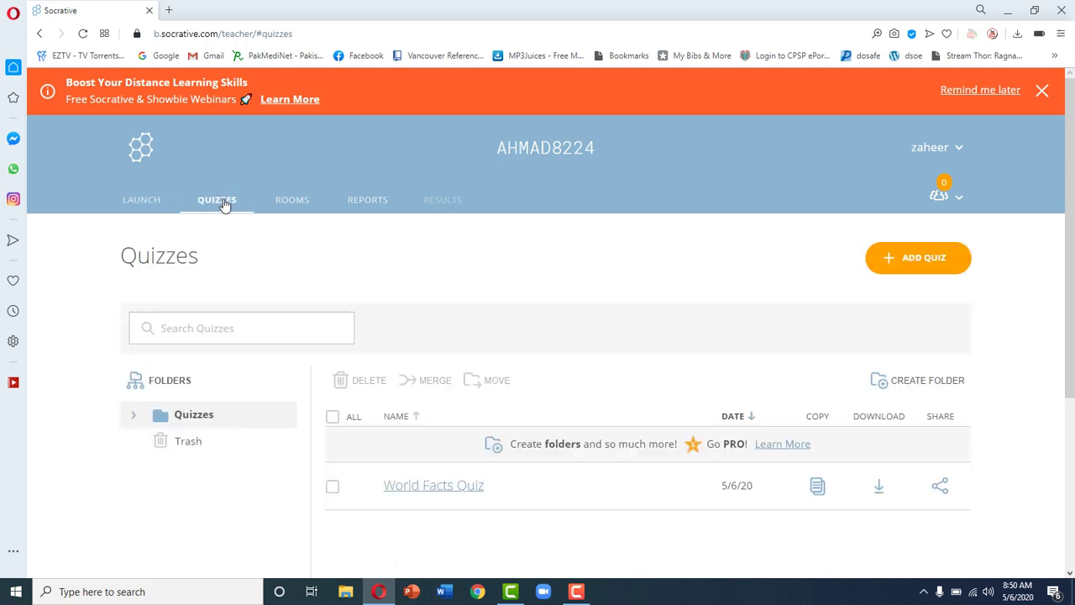
{"action": "left_click", "coordinate": [288, 202]}
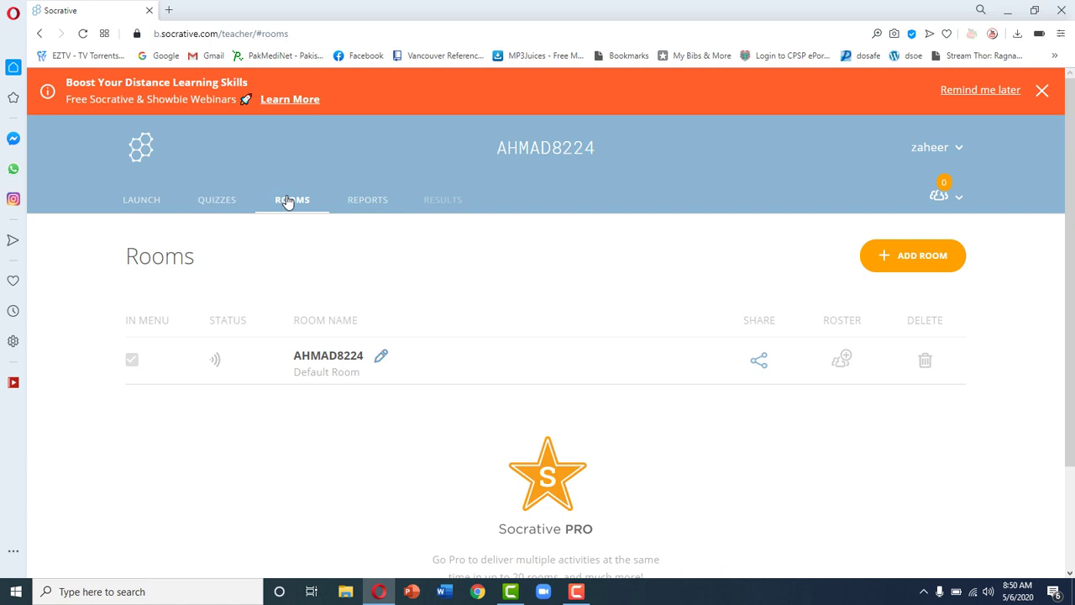
{"action": "left_click", "coordinate": [378, 208]}
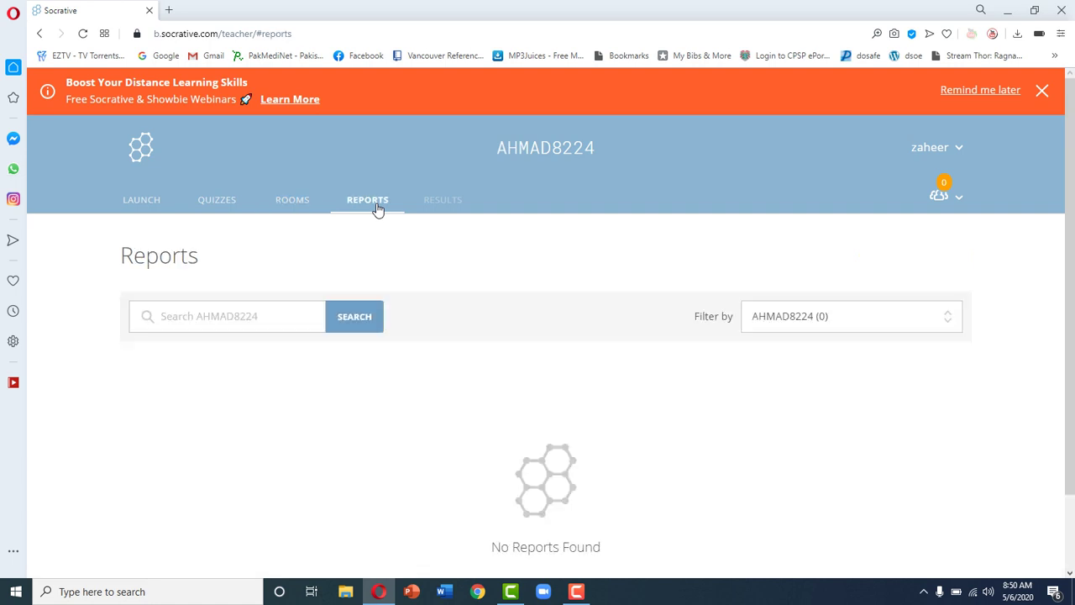
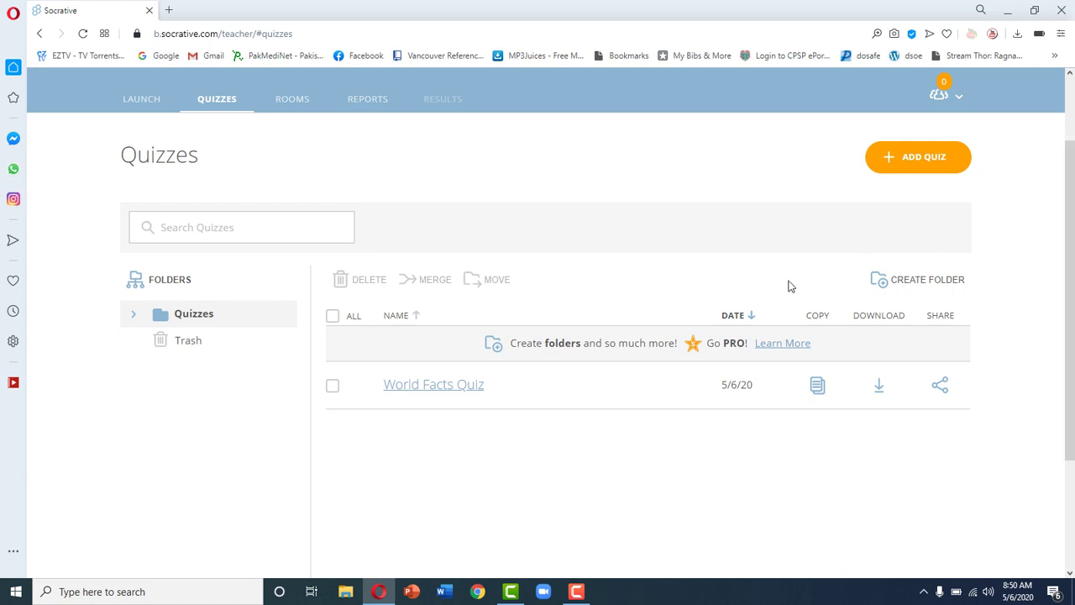
Step: Open the World Facts Quiz and scroll through its first questions and answers
{"action": "left_click", "coordinate": [443, 385]}
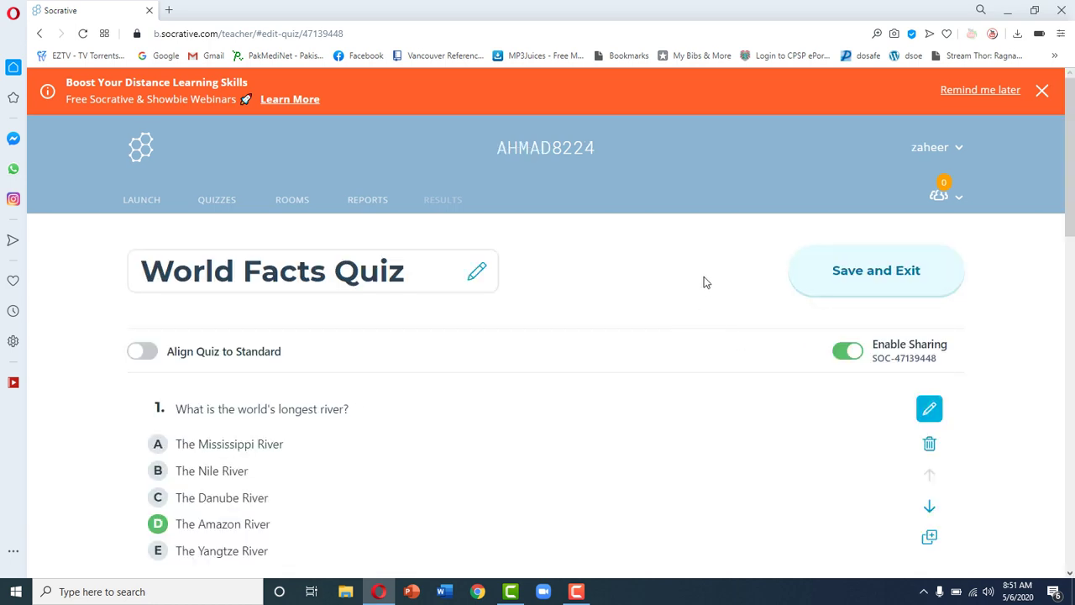
{"action": "scroll", "coordinate": [704, 282], "scroll_direction": "down", "scroll_amount": 1}
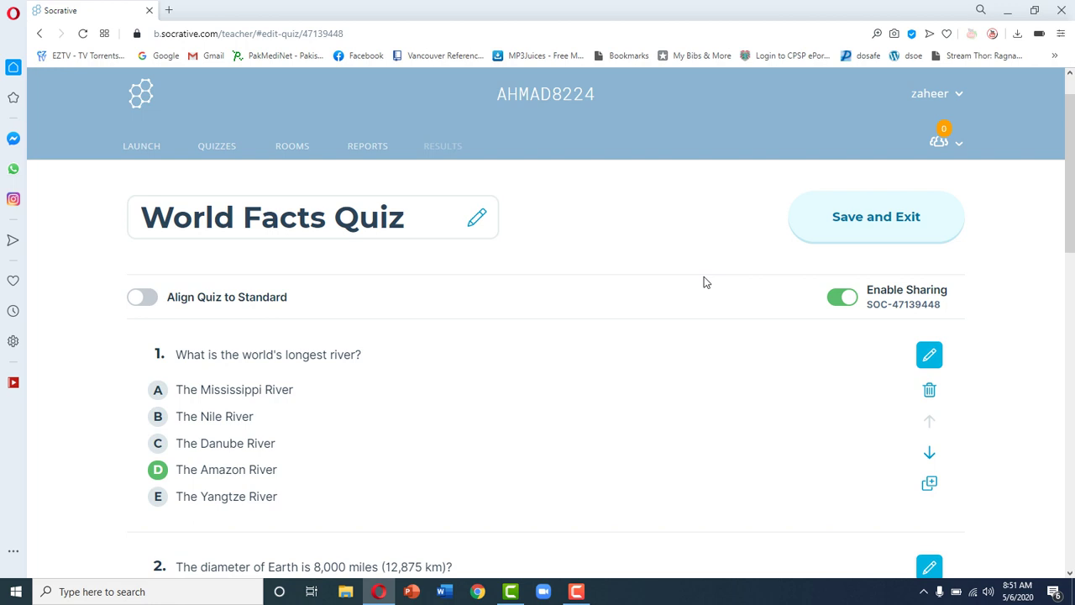
{"action": "scroll", "coordinate": [704, 282], "scroll_direction": "down", "scroll_amount": 1}
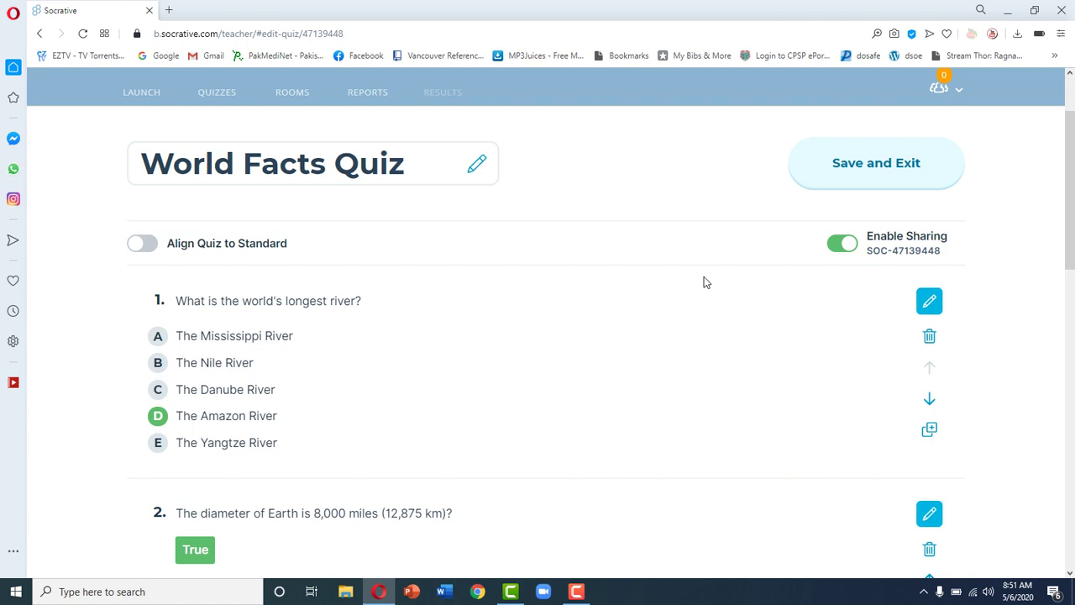
{"action": "scroll", "coordinate": [703, 282], "scroll_direction": "down", "scroll_amount": 1}
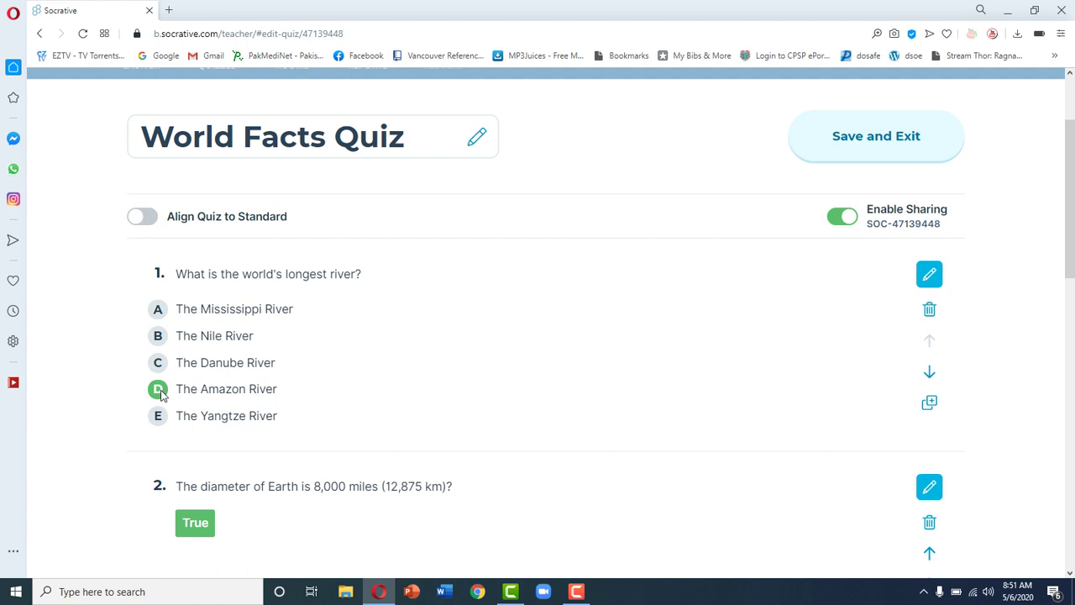
{"action": "scroll", "coordinate": [92, 430], "scroll_direction": "down", "scroll_amount": 3}
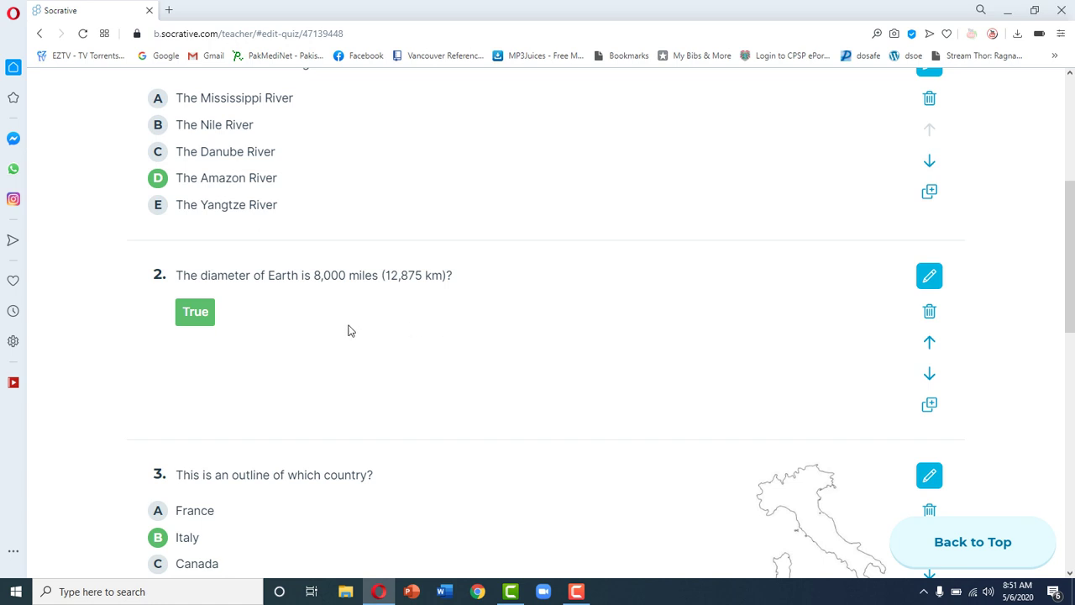
{"action": "scroll", "coordinate": [260, 394], "scroll_direction": "down", "scroll_amount": 3}
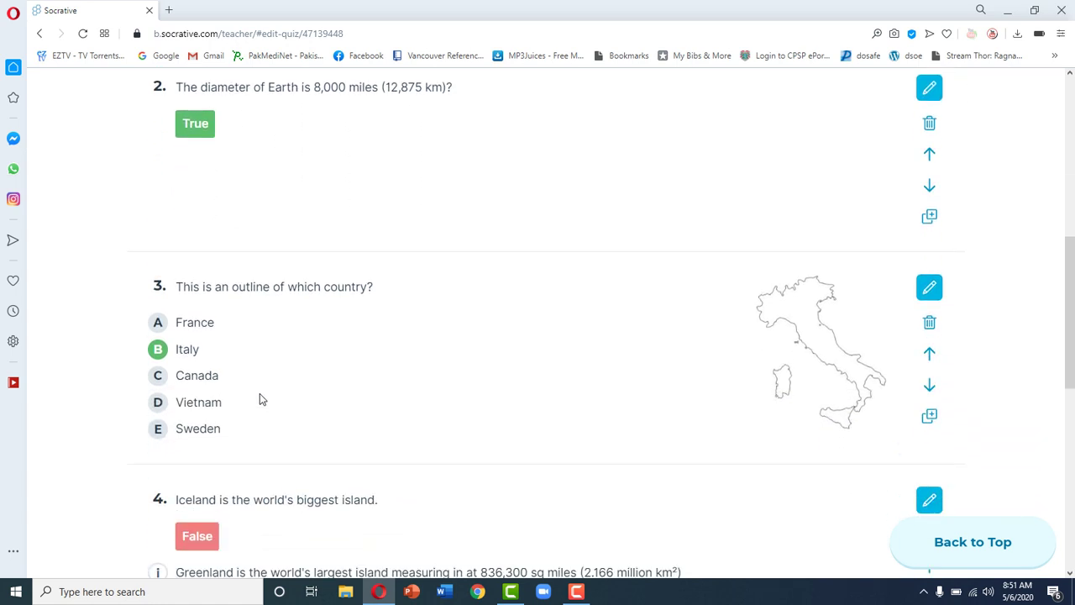
{"action": "scroll", "coordinate": [260, 399], "scroll_direction": "down", "scroll_amount": 1}
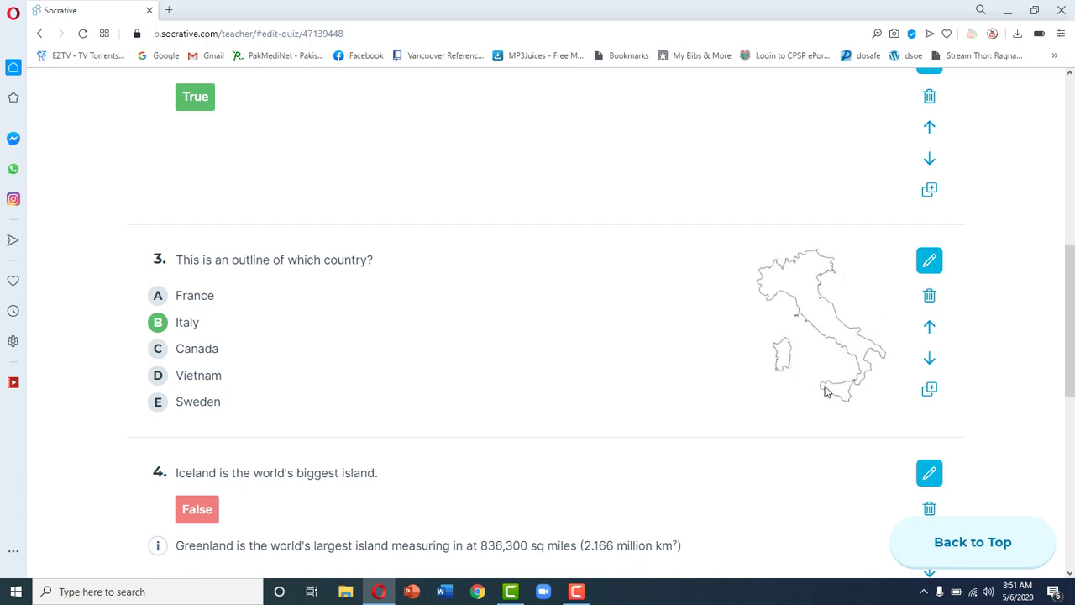
Step: Scroll on to question 5, the largest-ocean blank answered 'pacific', then back up
{"action": "mouse_move", "coordinate": [593, 459]}
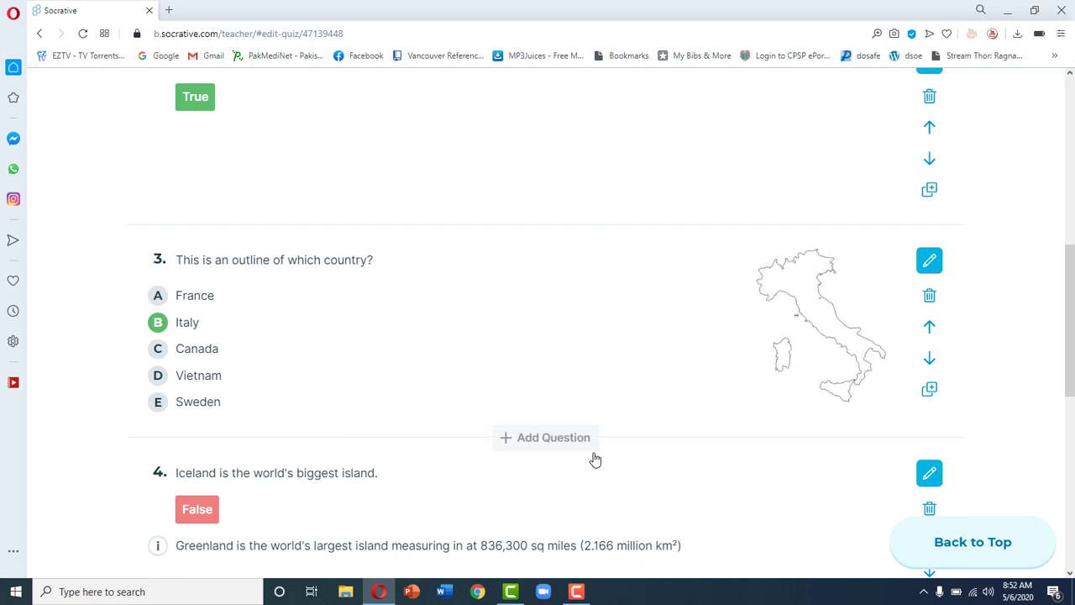
{"action": "scroll", "coordinate": [595, 459], "scroll_direction": "down", "scroll_amount": 1}
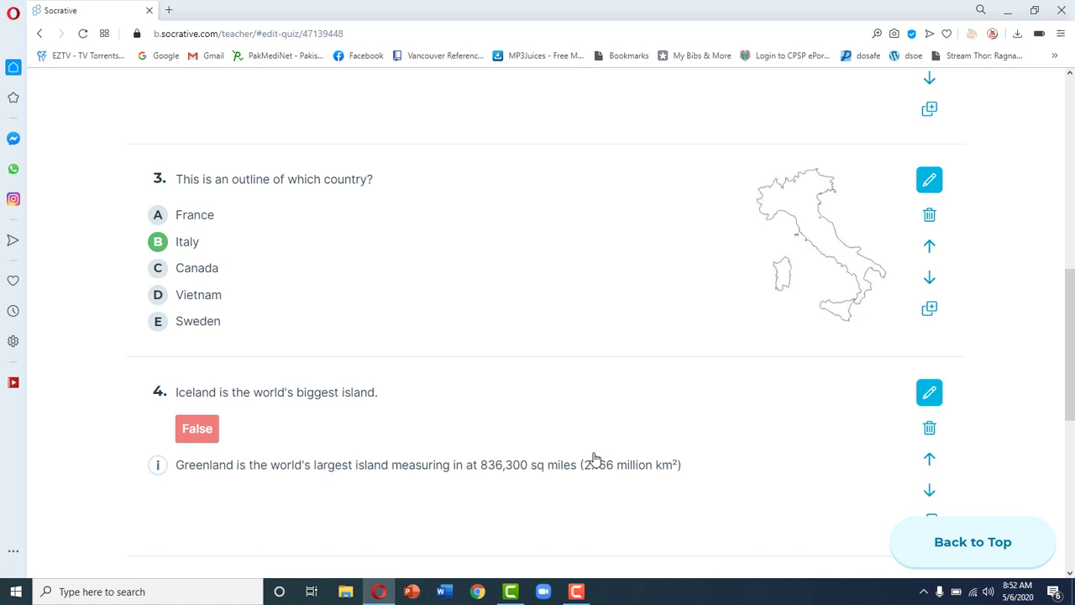
{"action": "scroll", "coordinate": [594, 458], "scroll_direction": "down", "scroll_amount": 1}
{"action": "scroll", "coordinate": [594, 459], "scroll_direction": "down", "scroll_amount": 3}
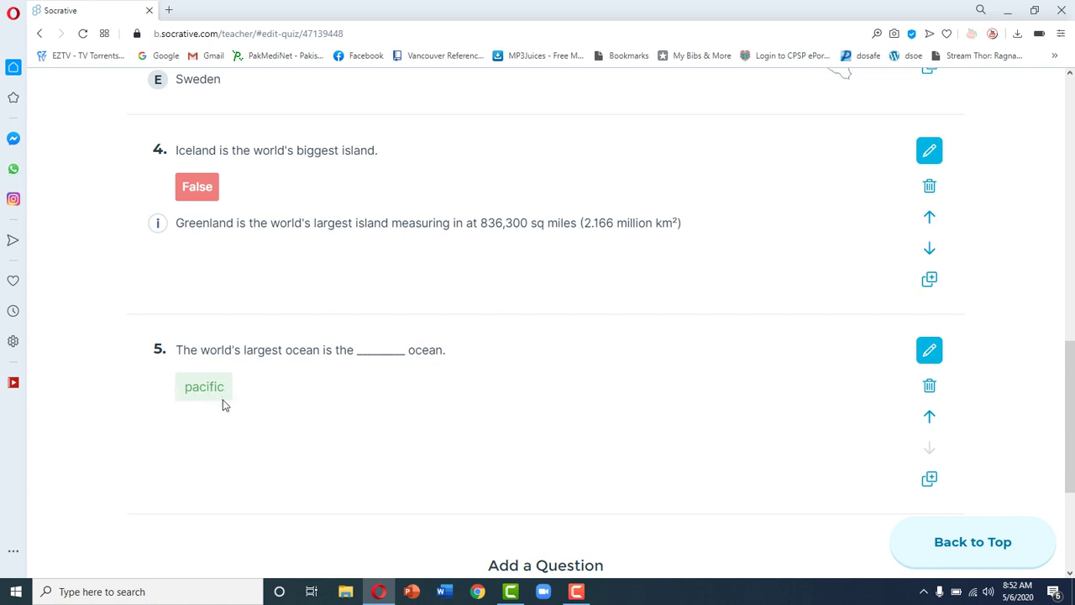
{"action": "scroll", "coordinate": [222, 405], "scroll_direction": "down", "scroll_amount": 2}
{"action": "scroll", "coordinate": [222, 405], "scroll_direction": "down", "scroll_amount": 2}
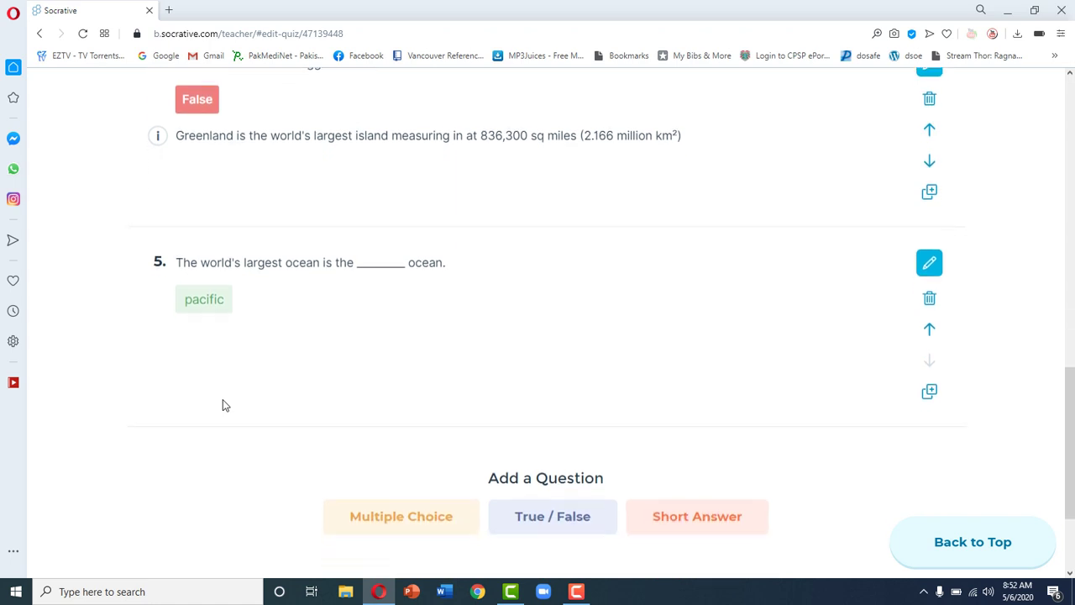
{"action": "scroll", "coordinate": [222, 405], "scroll_direction": "down", "scroll_amount": 1}
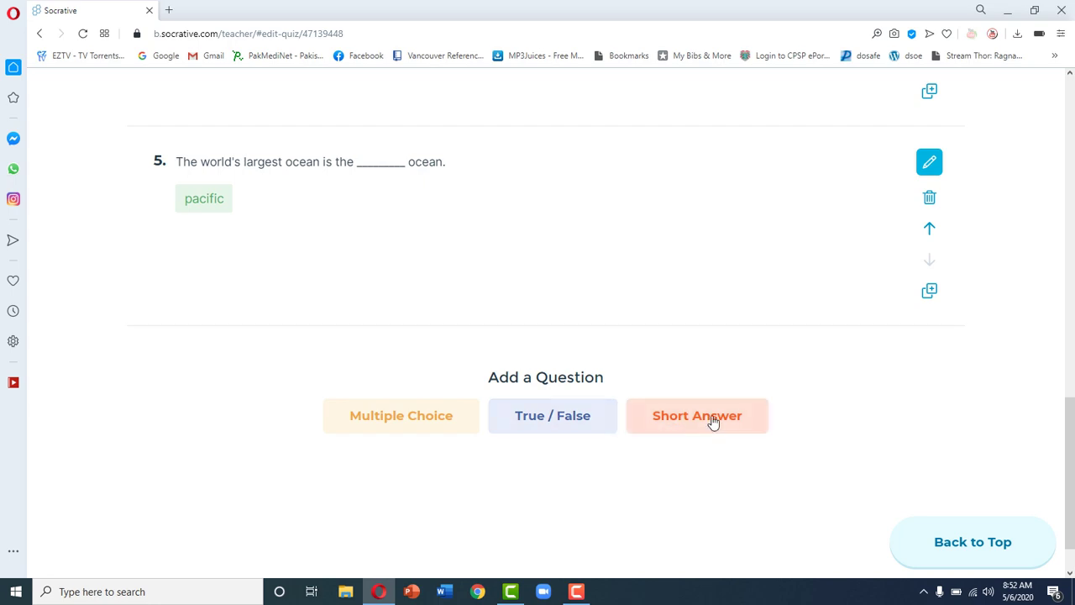
{"action": "scroll", "coordinate": [713, 422], "scroll_direction": "up", "scroll_amount": 15}
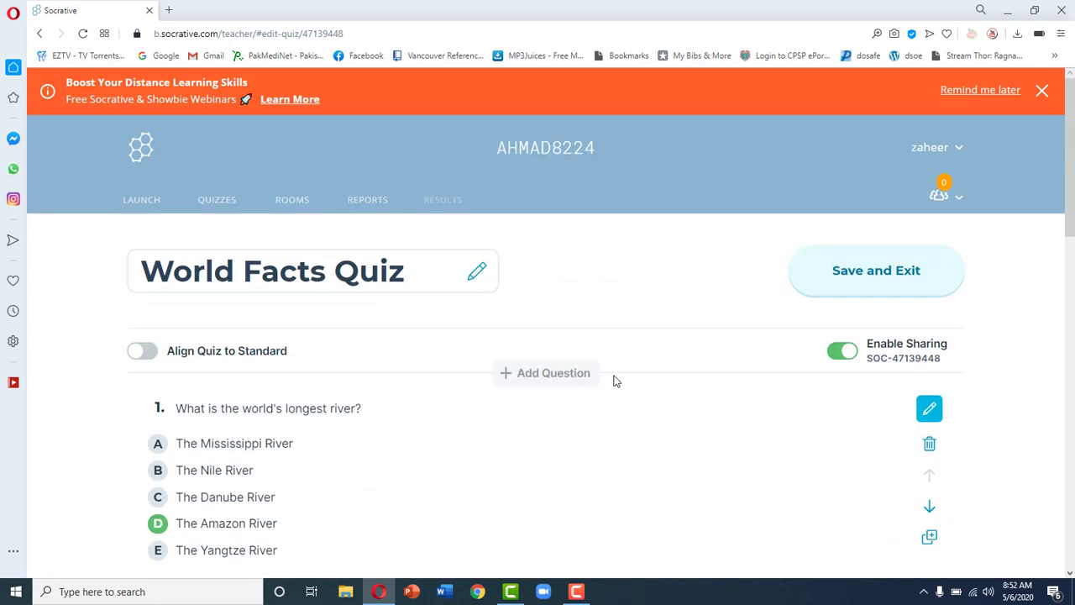
Step: Back on the Quizzes list, view the Import Quiz options for a SOC number, then close the dialog
{"action": "left_click", "coordinate": [216, 207]}
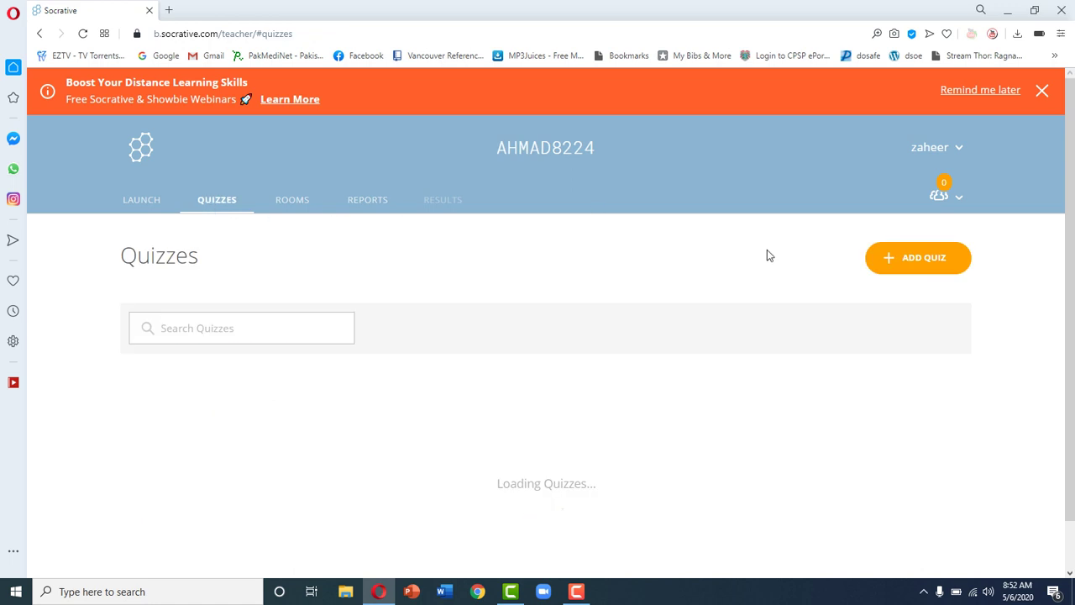
{"action": "left_click", "coordinate": [913, 270]}
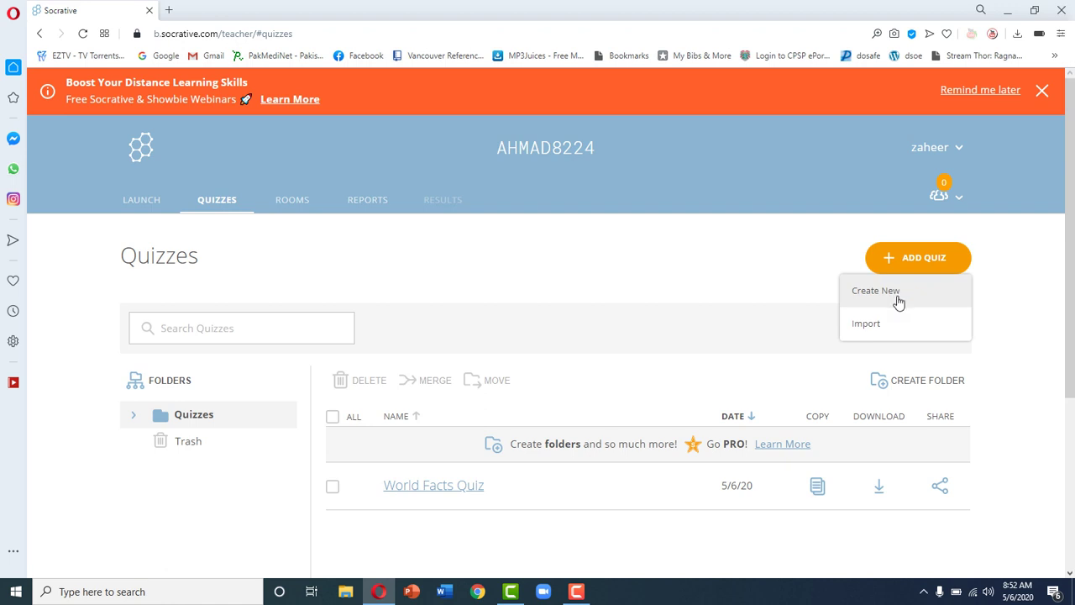
{"action": "left_click", "coordinate": [881, 349]}
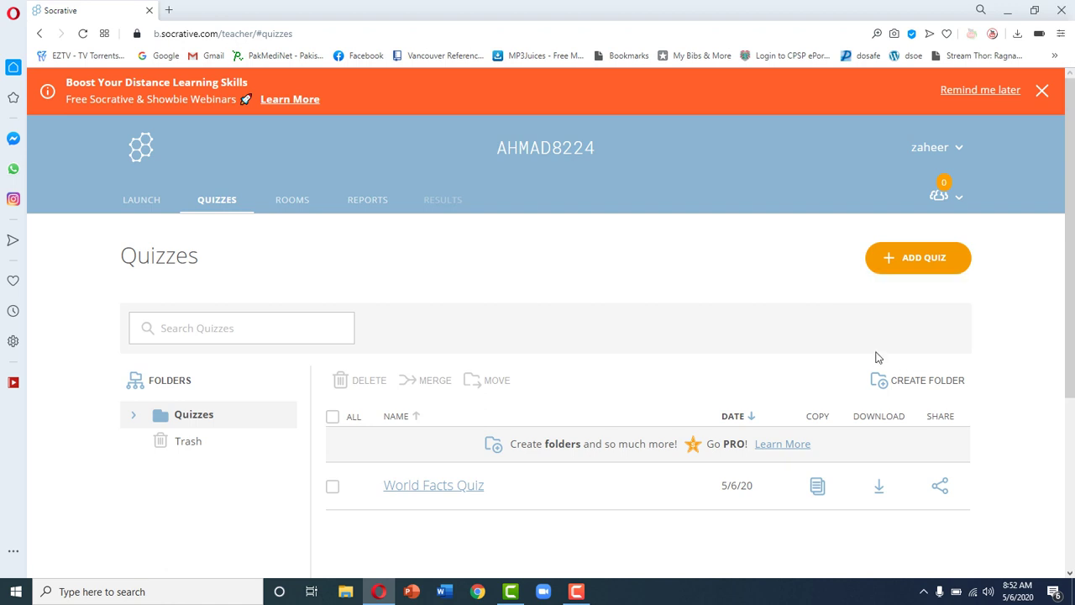
{"action": "left_click", "coordinate": [897, 274]}
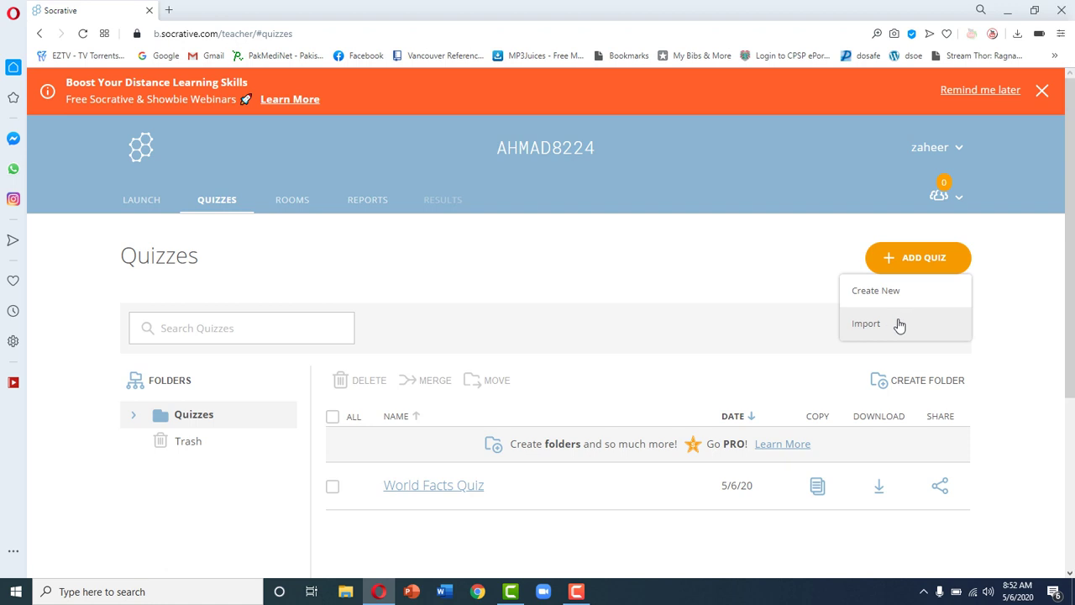
{"action": "left_click", "coordinate": [899, 325]}
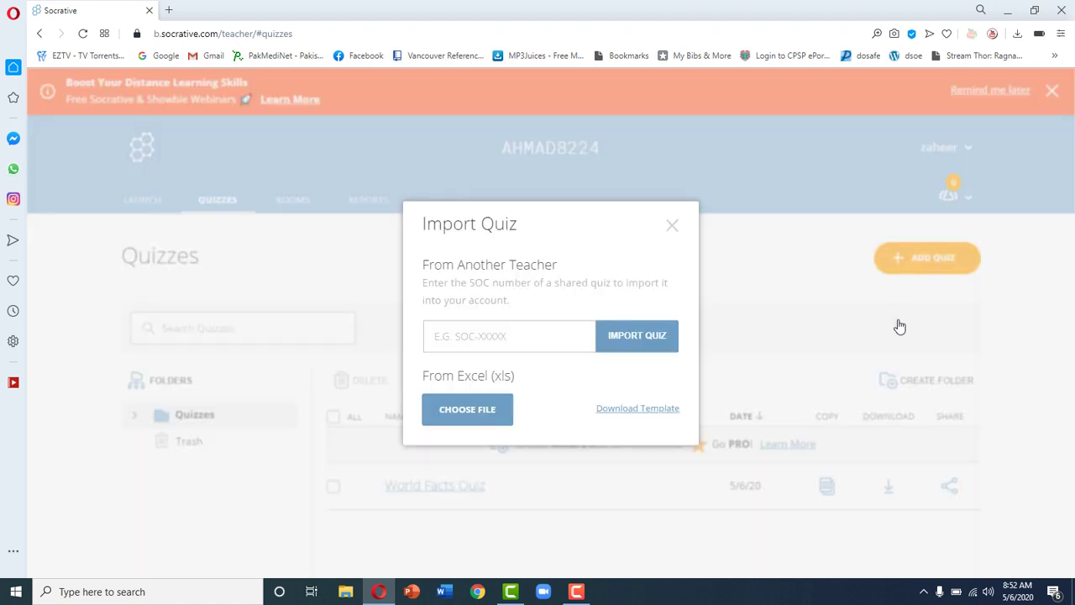
{"action": "left_click", "coordinate": [493, 335]}
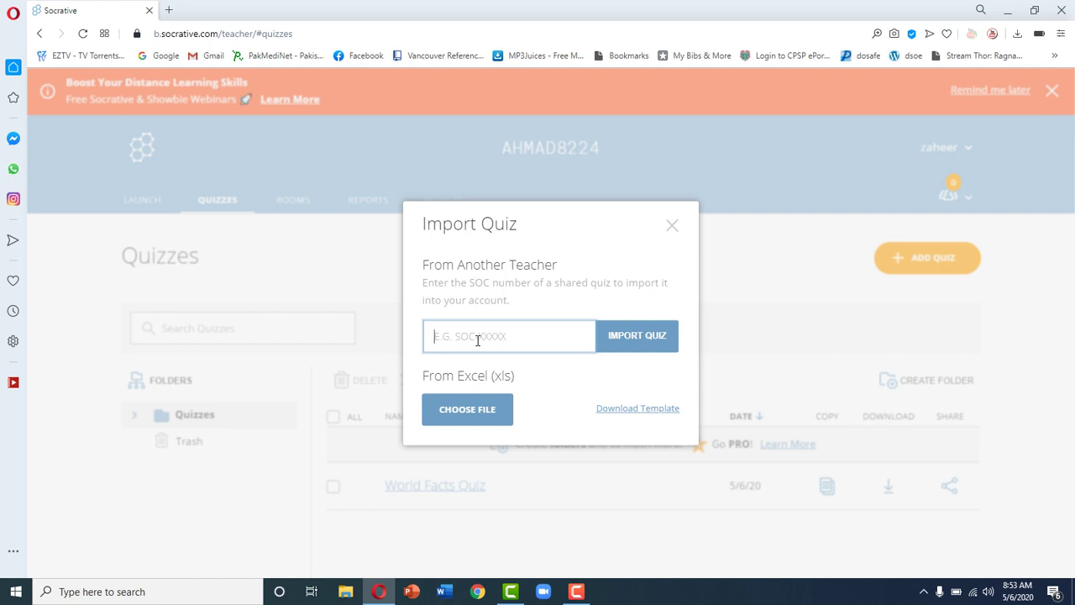
{"action": "left_click", "coordinate": [674, 227]}
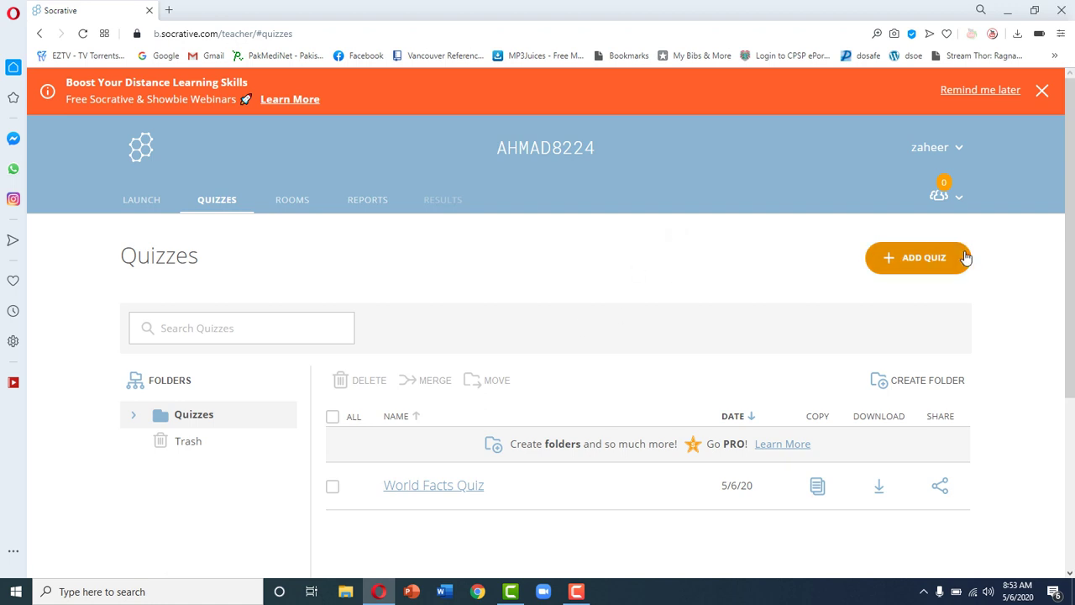
Step: Create a new quiz via ADD QUIZ > Create New and title it 'Demo 1'
{"action": "left_click", "coordinate": [934, 267]}
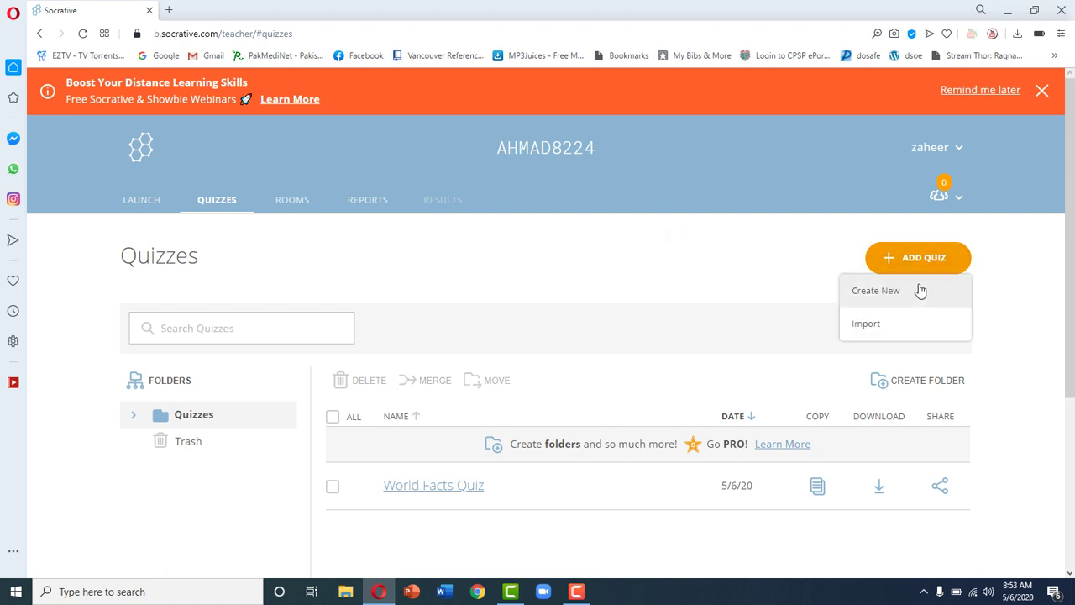
{"action": "left_click", "coordinate": [921, 291]}
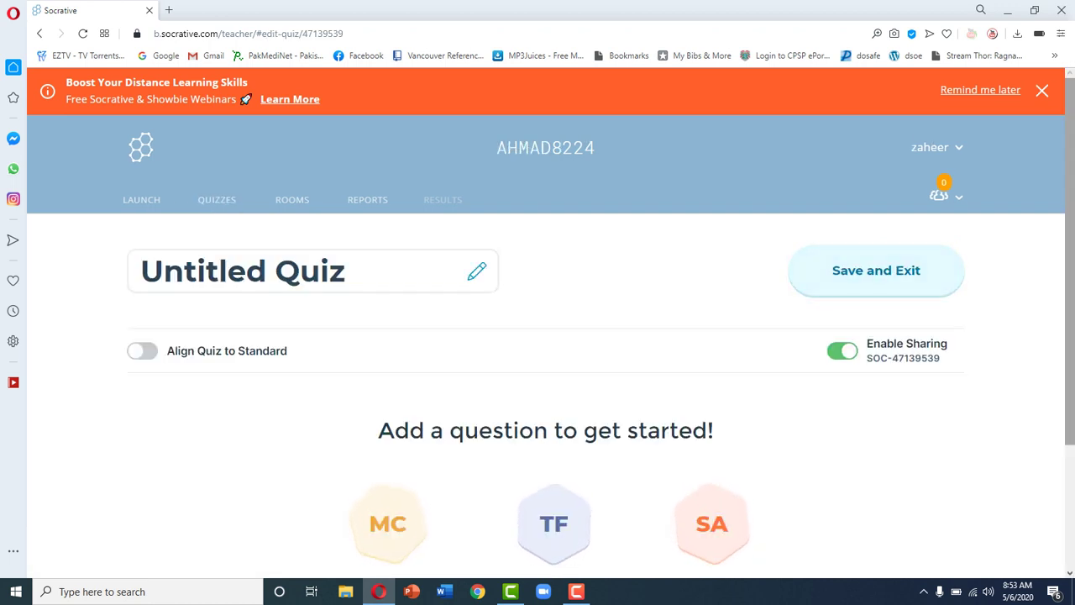
{"action": "left_click_drag", "start_coordinate": [1073, 229], "coordinate": [1073, 296]}
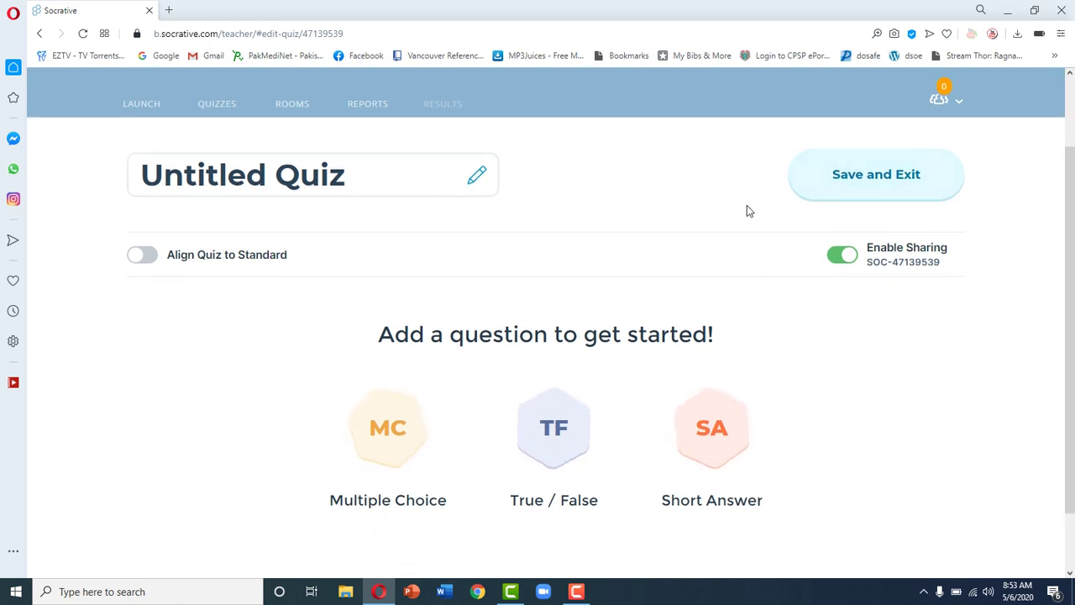
{"action": "scroll", "coordinate": [442, 189], "scroll_direction": "up", "scroll_amount": 1}
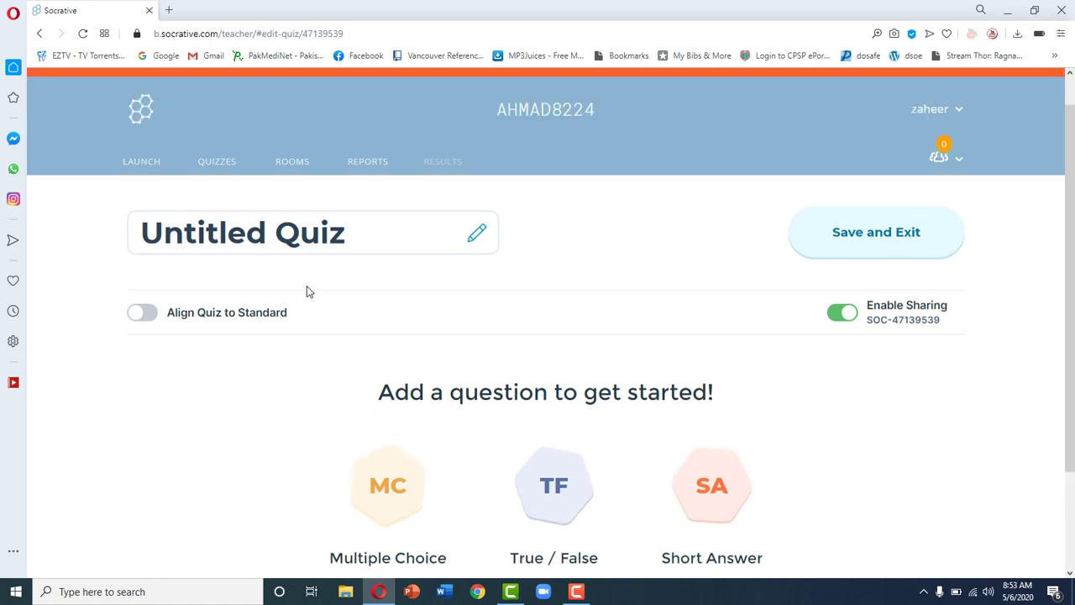
{"action": "left_click", "coordinate": [367, 232]}
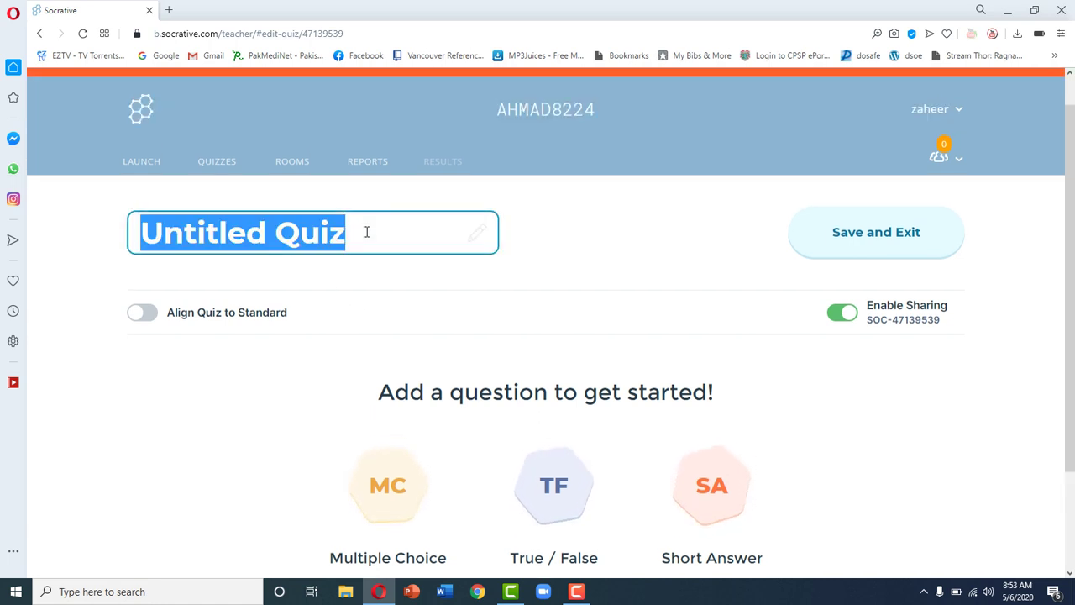
{"action": "type", "text": "Demo 1"}
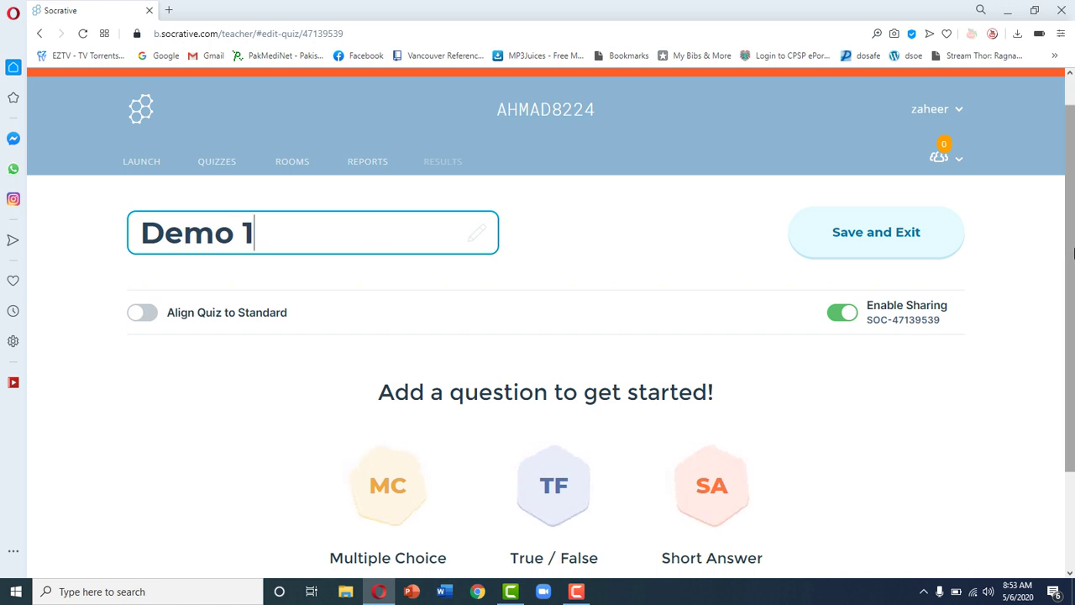
{"action": "left_click_drag", "start_coordinate": [1068, 247], "coordinate": [1072, 307]}
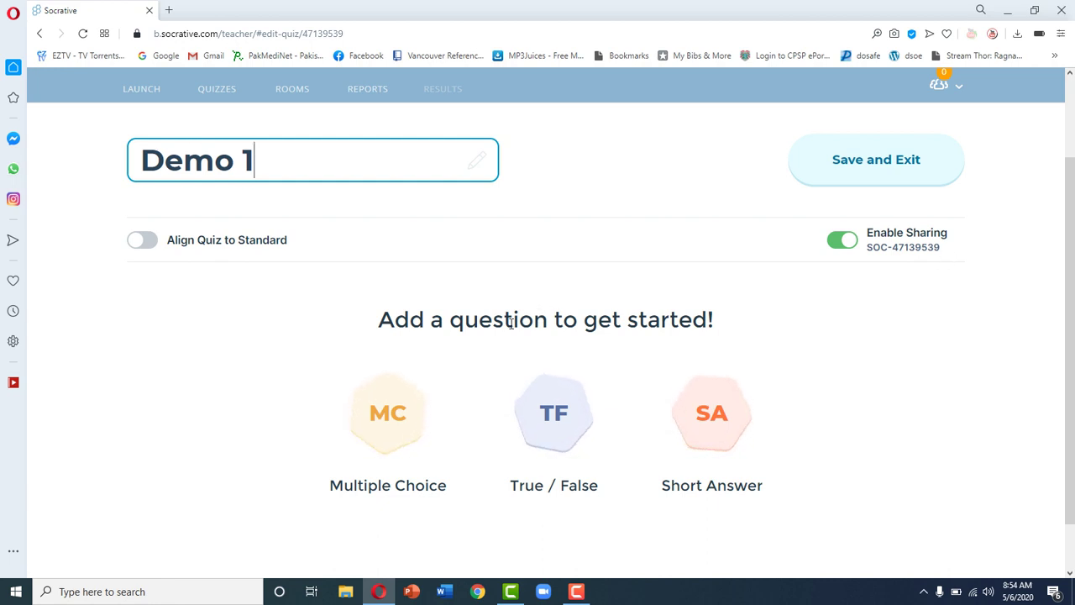
Step: Add multiple-choice 'What is normal Hb for males?' with 12-16, 10-12, 14-18, 8-12 g/dl
{"action": "left_click", "coordinate": [390, 391]}
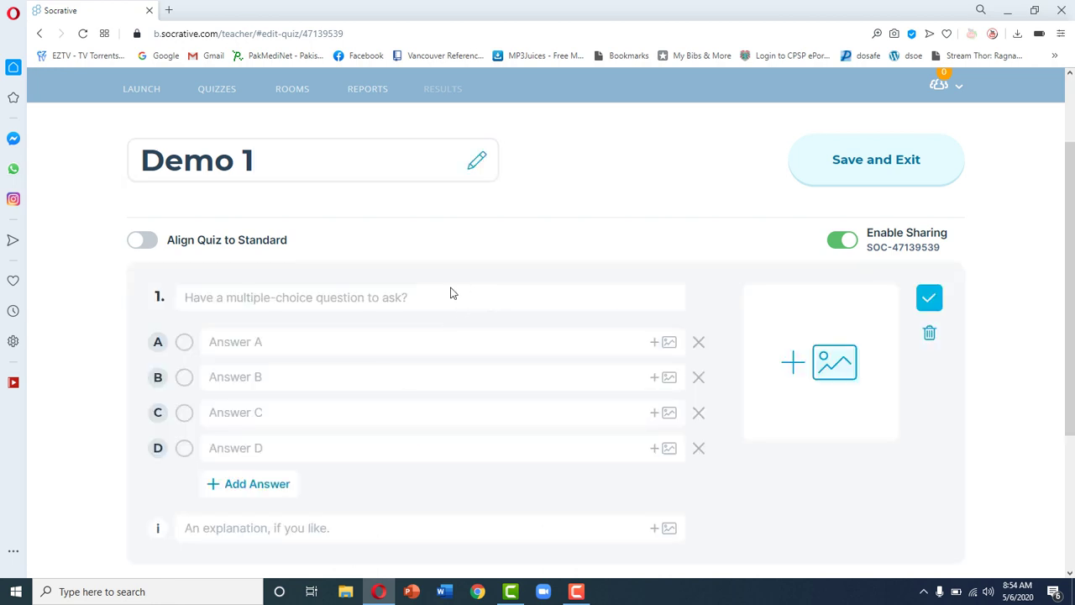
{"action": "scroll", "coordinate": [639, 319], "scroll_direction": "down", "scroll_amount": 1}
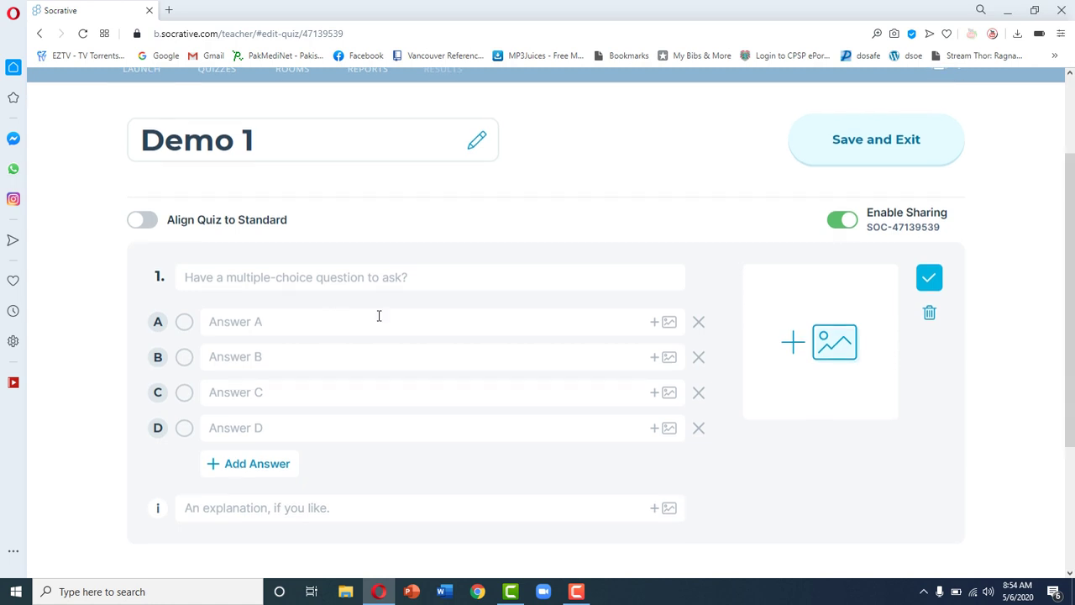
{"action": "left_click", "coordinate": [331, 277]}
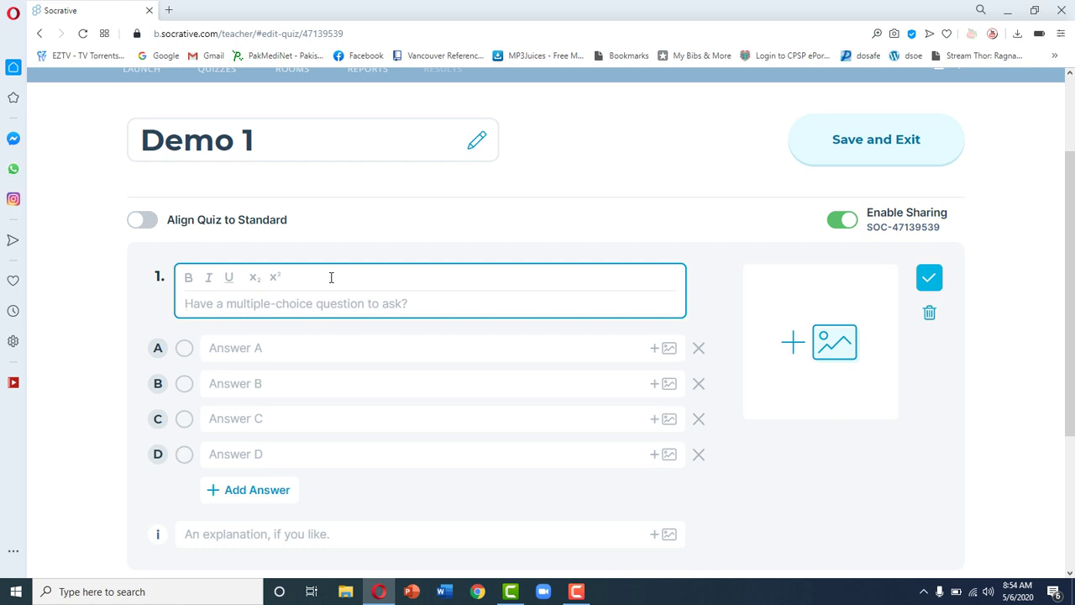
{"action": "type", "text": "What "}
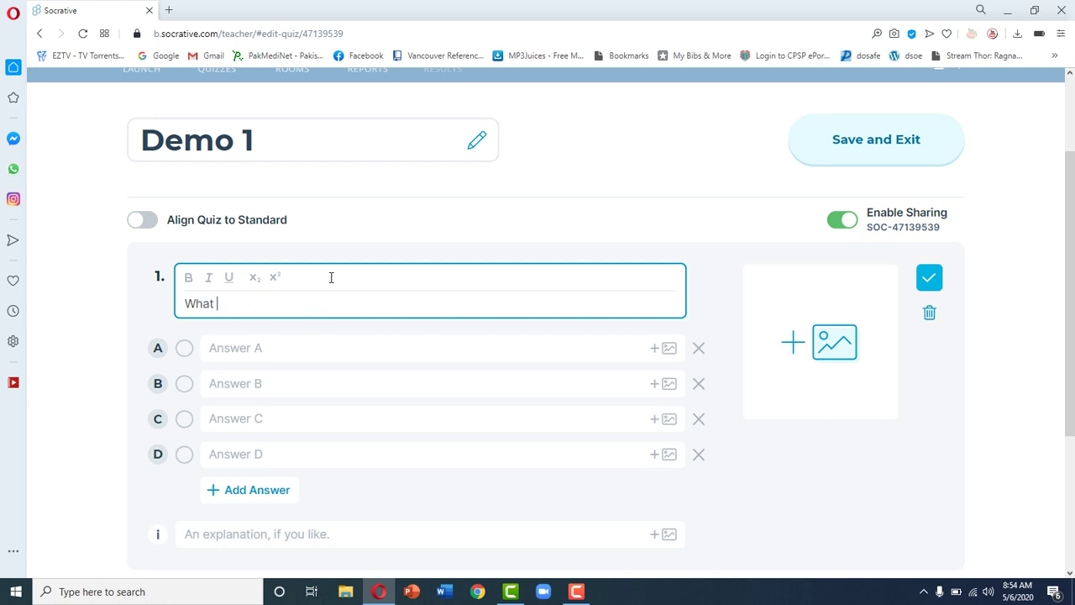
{"action": "type", "text": "is normal Hb for males"}
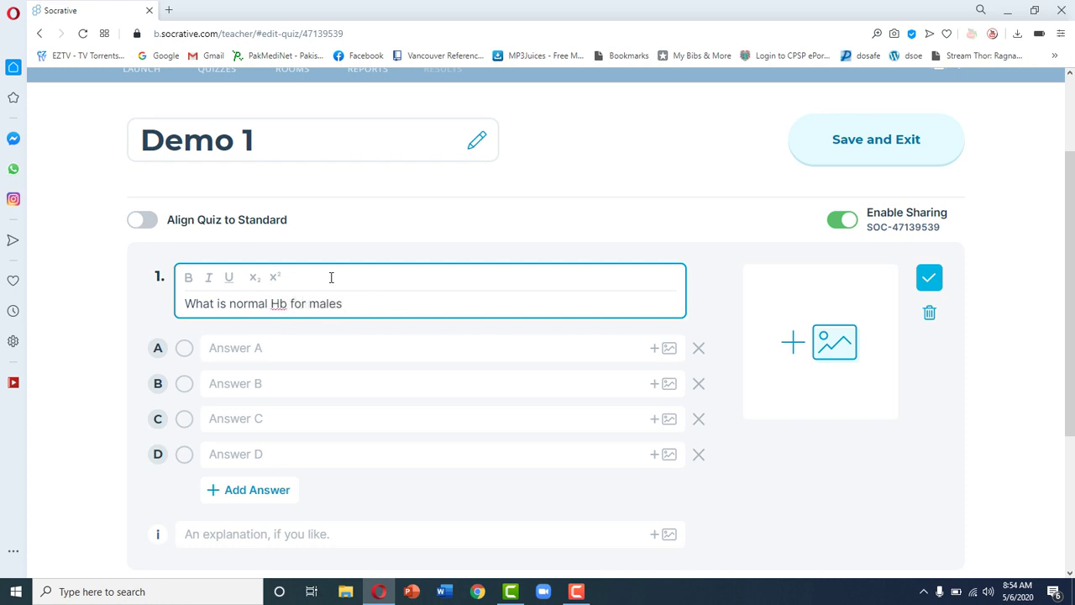
{"action": "type", "text": "?"}
{"action": "left_click", "coordinate": [326, 344]}
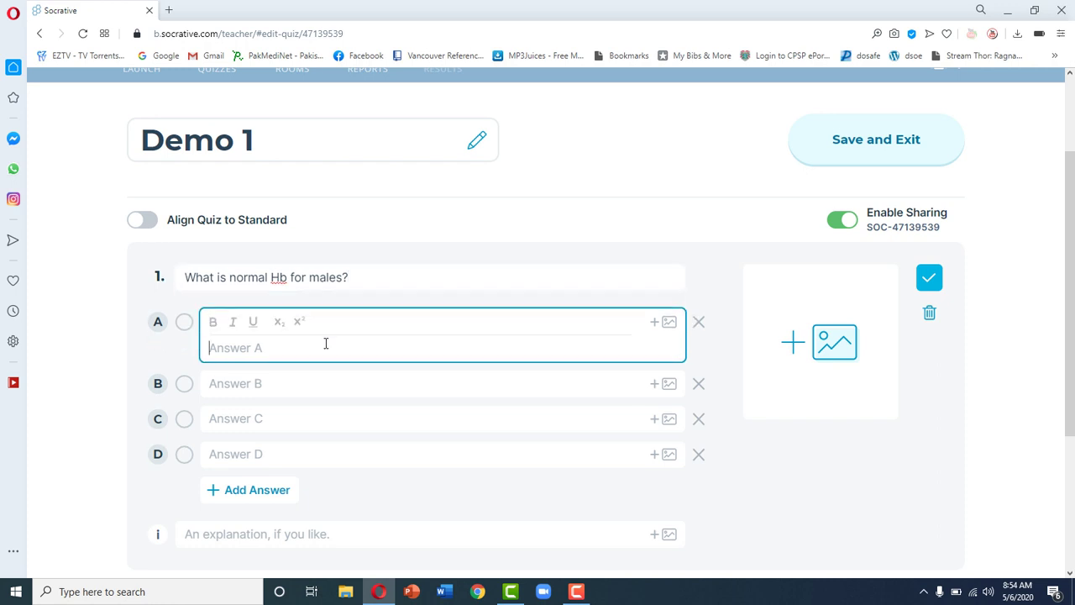
{"action": "type", "text": "12-16 g/dl"}
{"action": "left_click", "coordinate": [298, 389]}
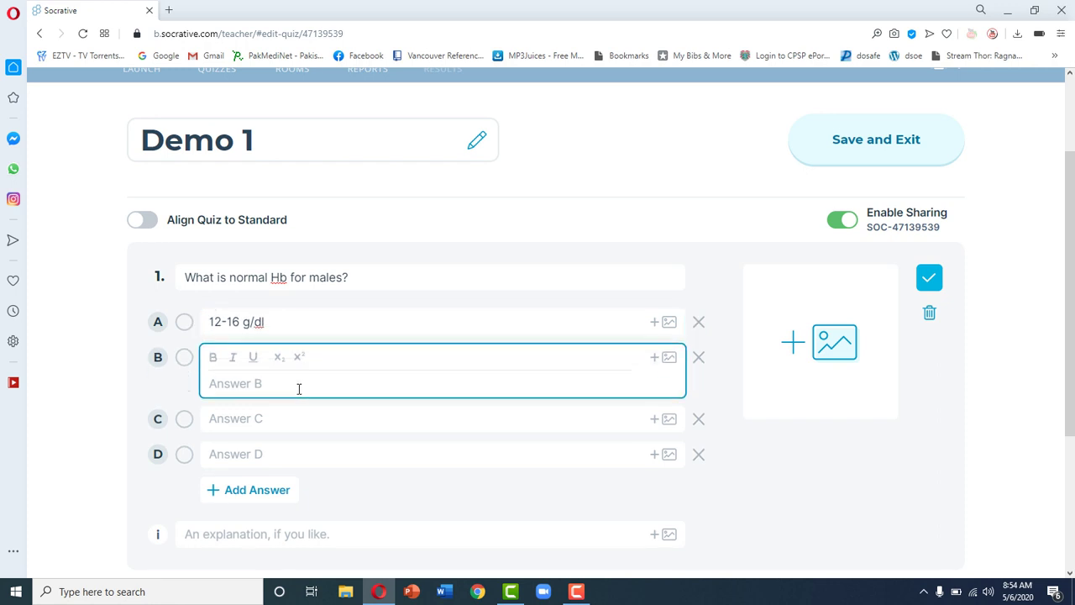
{"action": "type", "text": "10-12 g/dl"}
{"action": "left_click", "coordinate": [295, 413]}
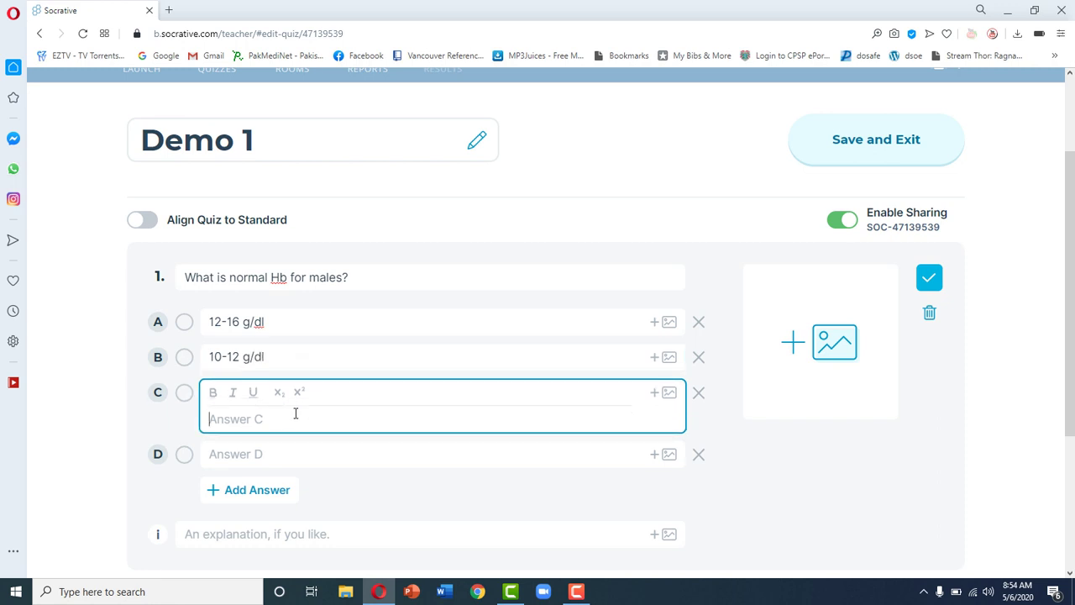
{"action": "type", "text": "14-18 g/dl"}
{"action": "left_click", "coordinate": [284, 453]}
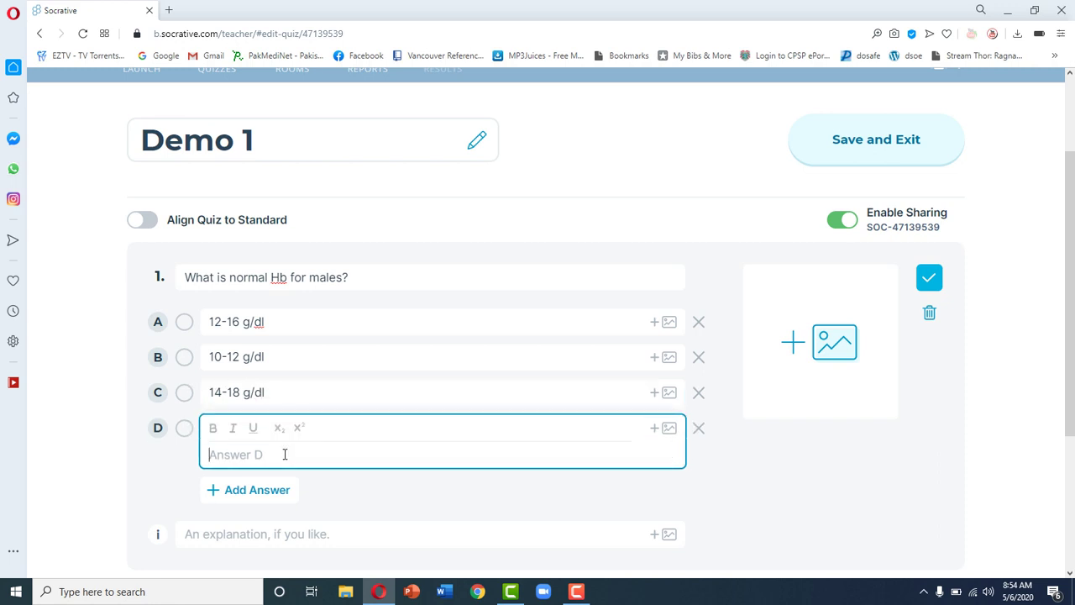
{"action": "type", "text": "8-12 g/dl"}
Step: Add fifth answer '13-20 g/dll', mark 12-16 g/dl correct, and save question 1
{"action": "scroll", "coordinate": [781, 434], "scroll_direction": "down", "scroll_amount": 1}
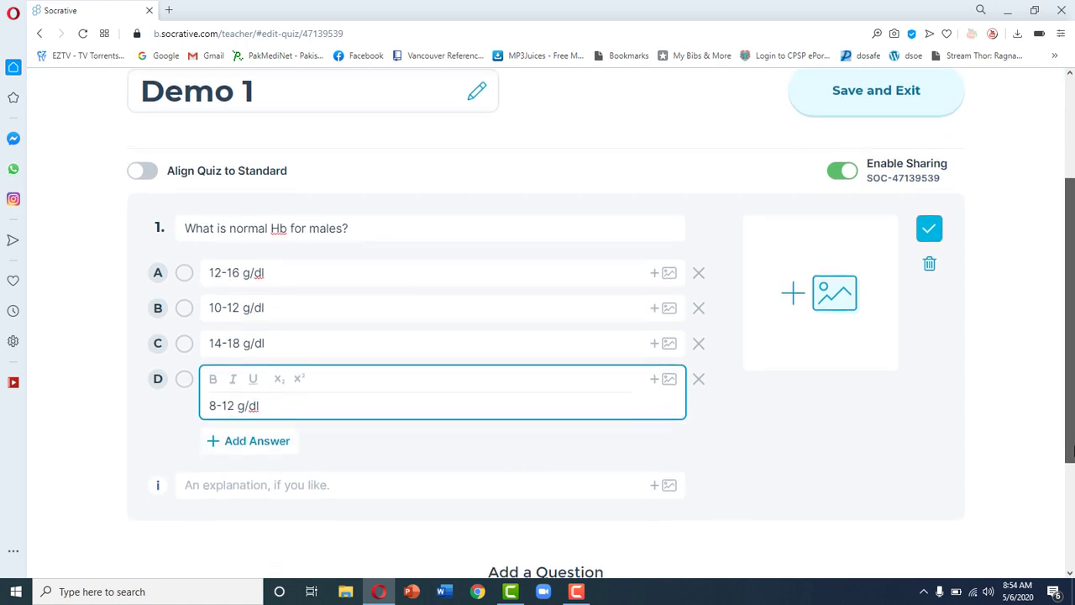
{"action": "left_click", "coordinate": [250, 433]}
{"action": "left_click", "coordinate": [227, 426]}
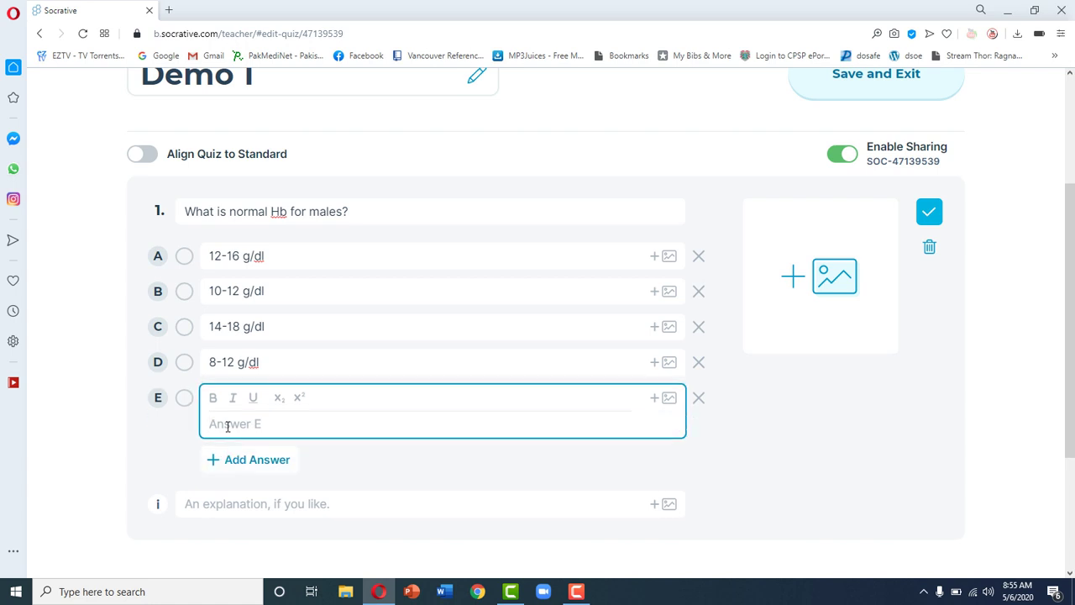
{"action": "type", "text": "13-20 g/dll"}
{"action": "left_click", "coordinate": [962, 431]}
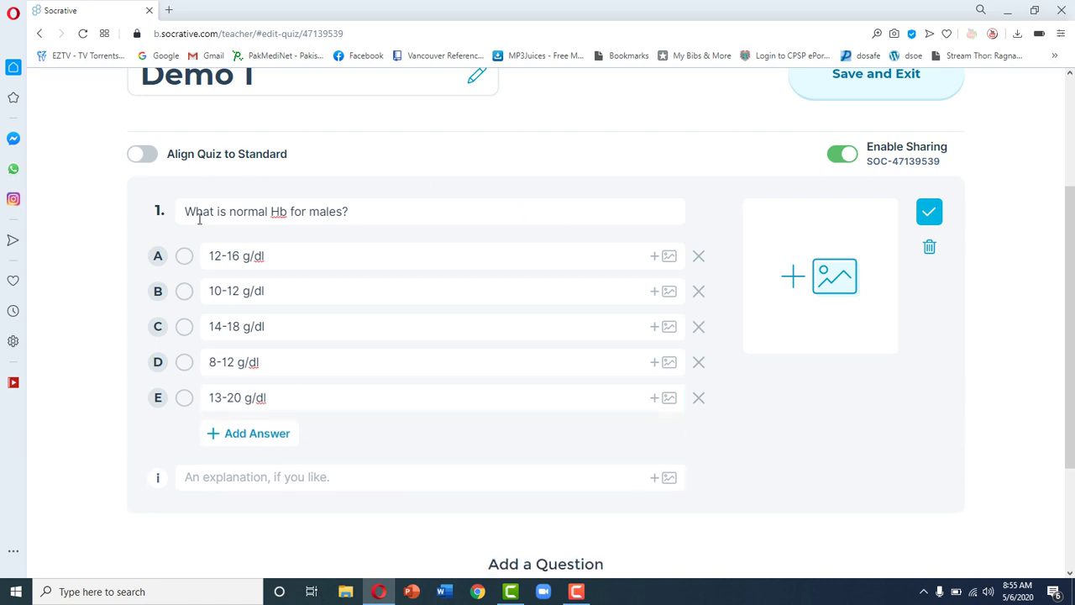
{"action": "left_click", "coordinate": [185, 257]}
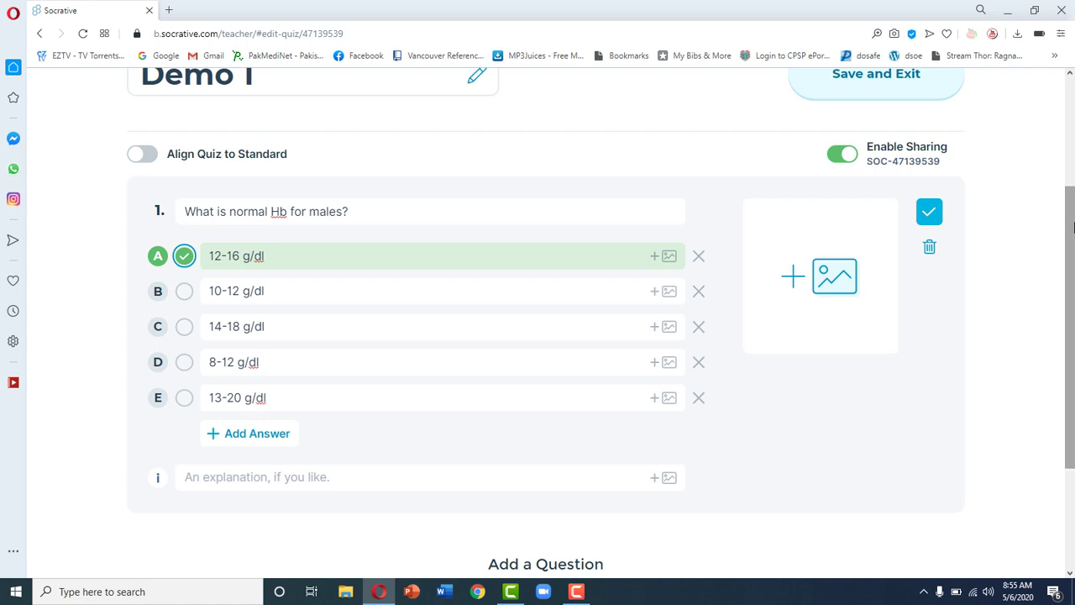
{"action": "left_click_drag", "start_coordinate": [1074, 226], "coordinate": [1073, 318]}
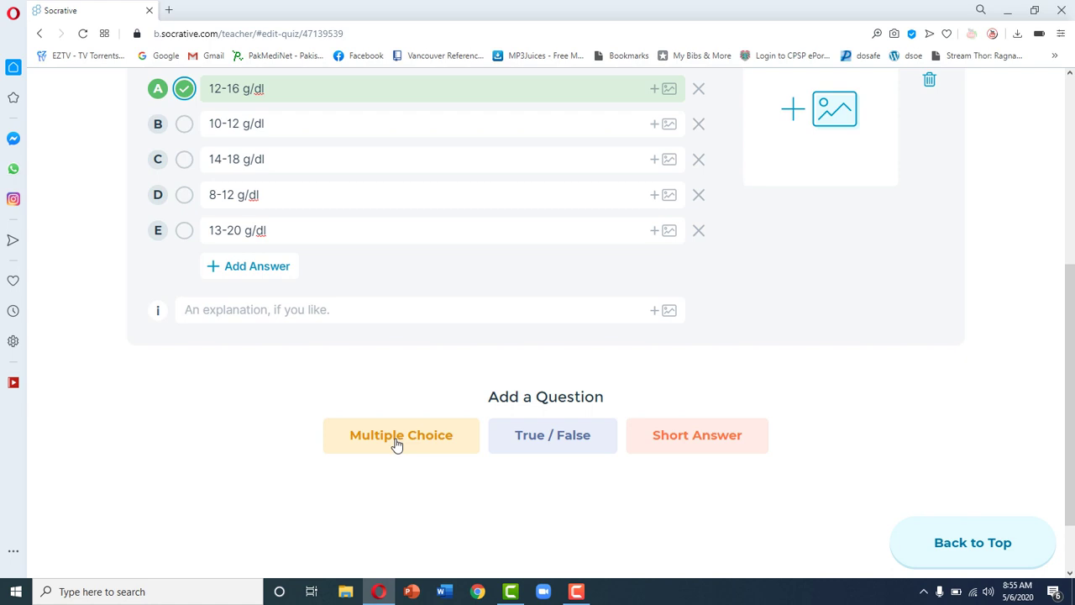
{"action": "scroll", "coordinate": [1072, 335], "scroll_direction": "up", "scroll_amount": 2}
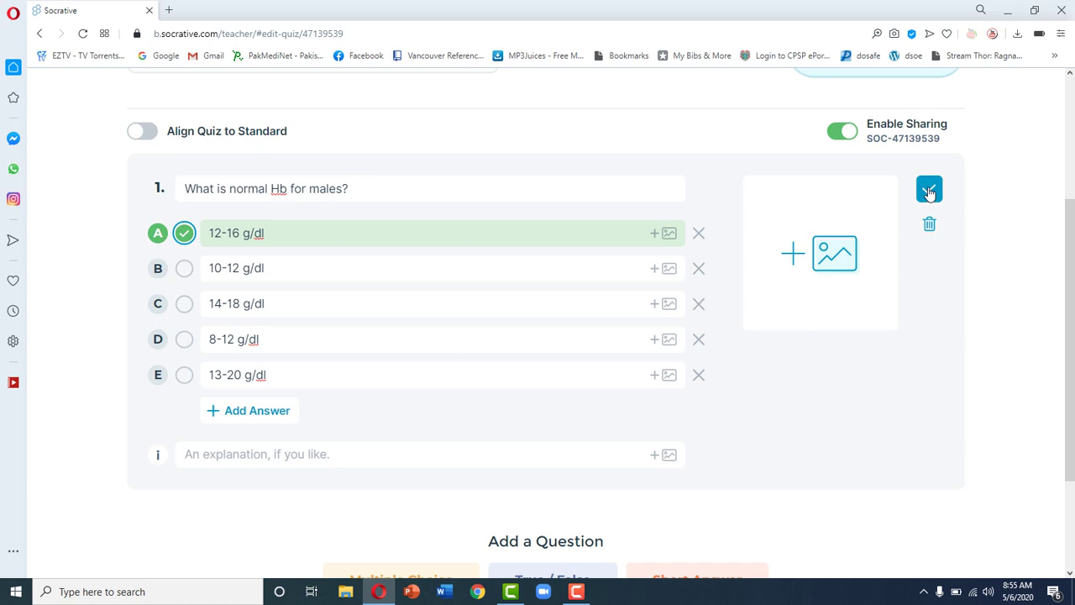
{"action": "left_click", "coordinate": [929, 192]}
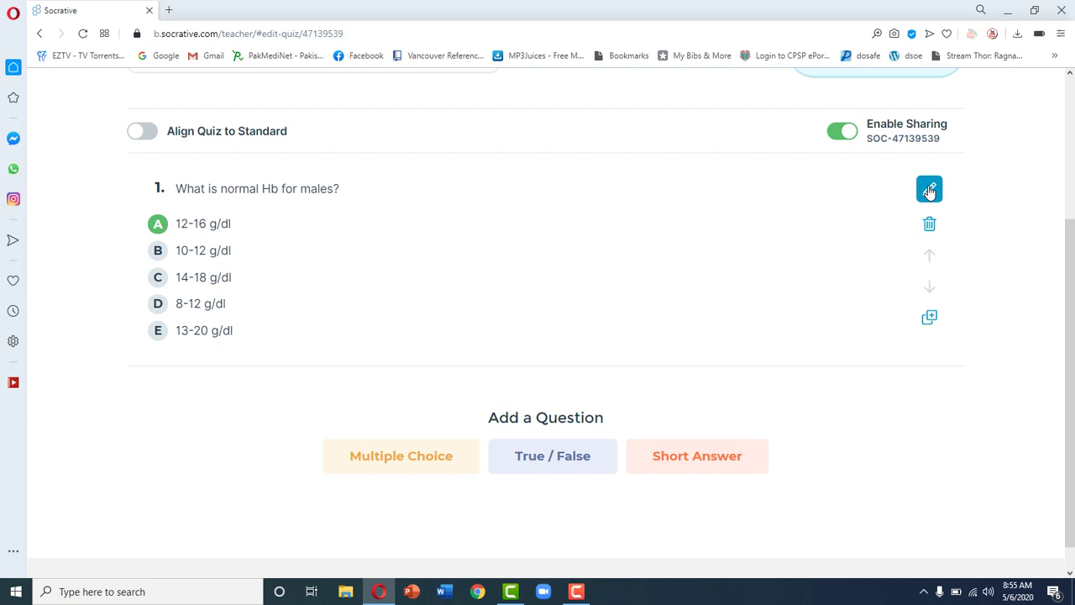
Step: Add a new blank Multiple Choice question beneath question 1
{"action": "left_click", "coordinate": [388, 453]}
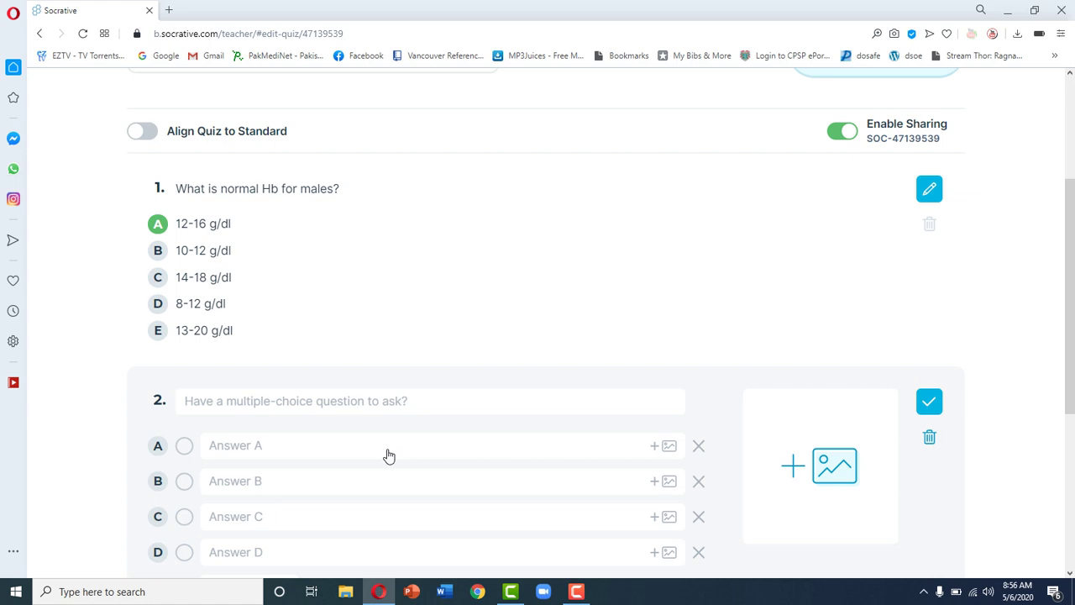
Step: Write question 2's prompt: 'What is the name of current prime minister of Pakistan?'
{"action": "left_click", "coordinate": [406, 402]}
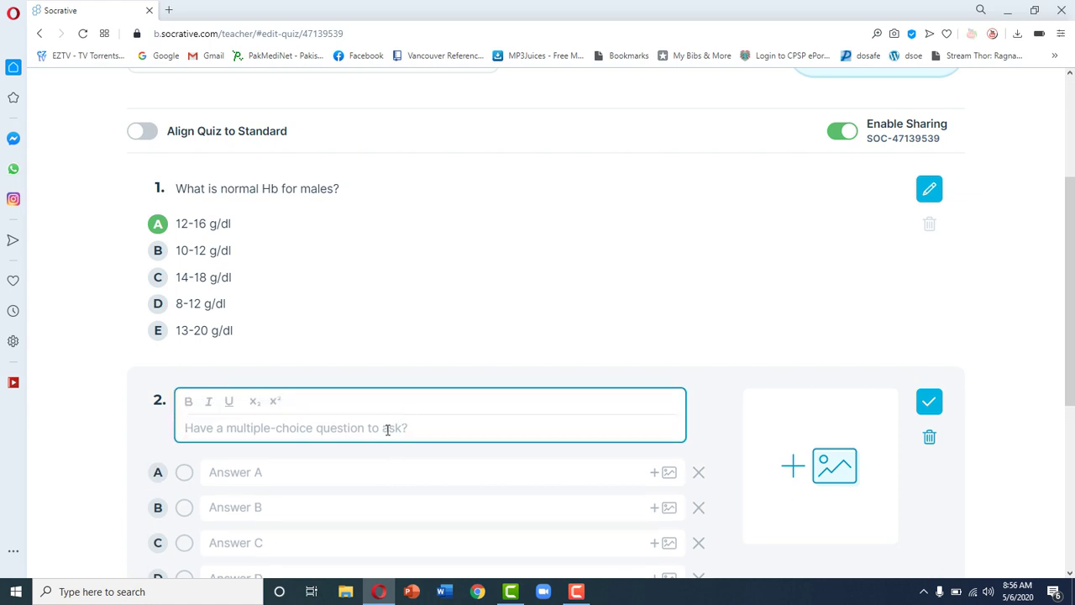
{"action": "type", "text": "What is th"}
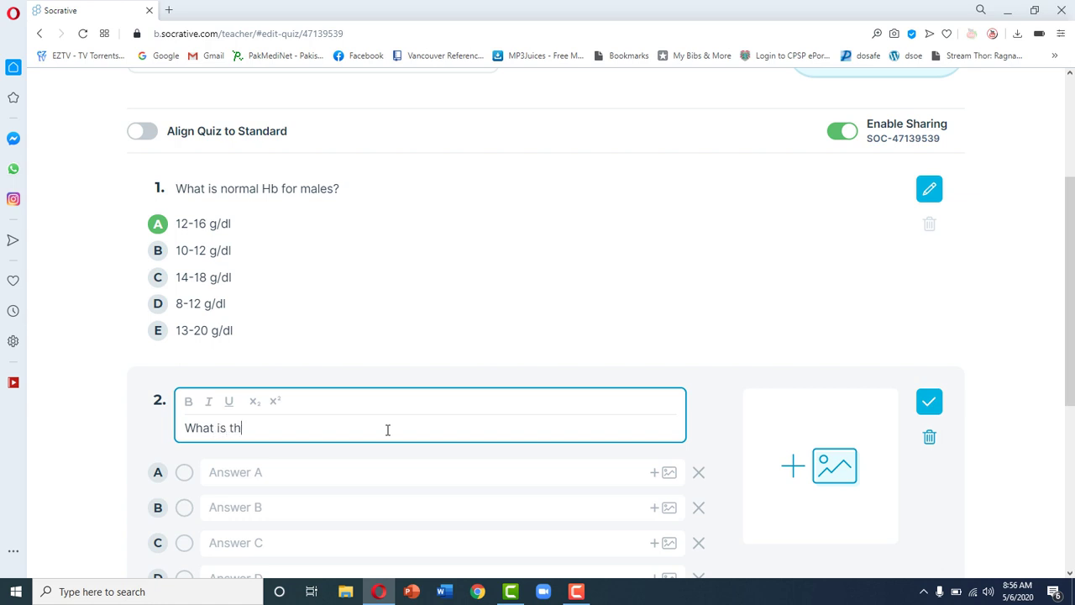
{"action": "type", "text": "e name of prime mini"}
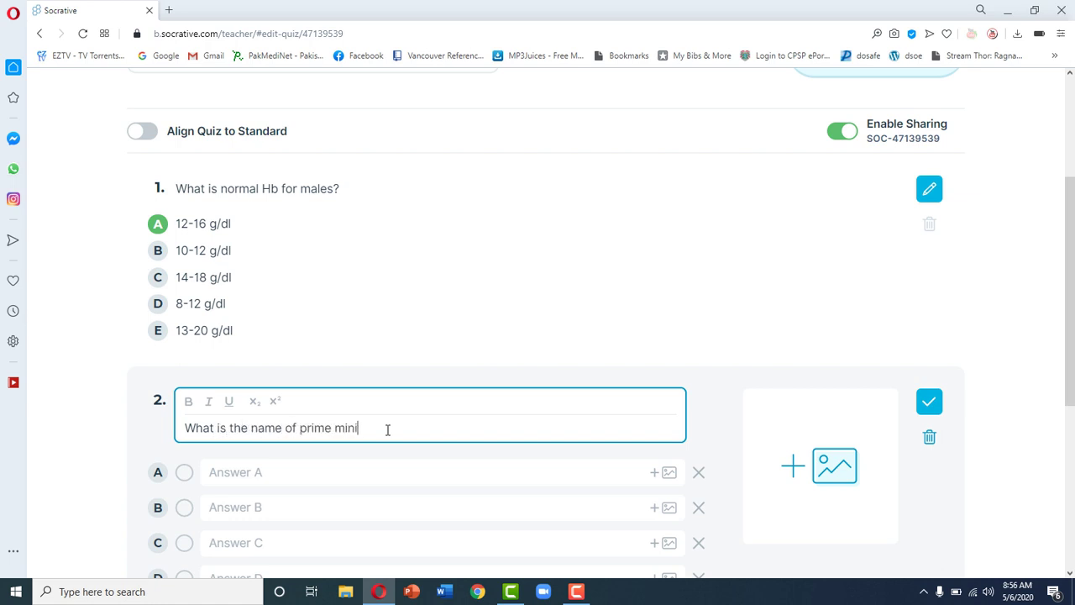
{"action": "type", "text": "ster of Pakistan"}
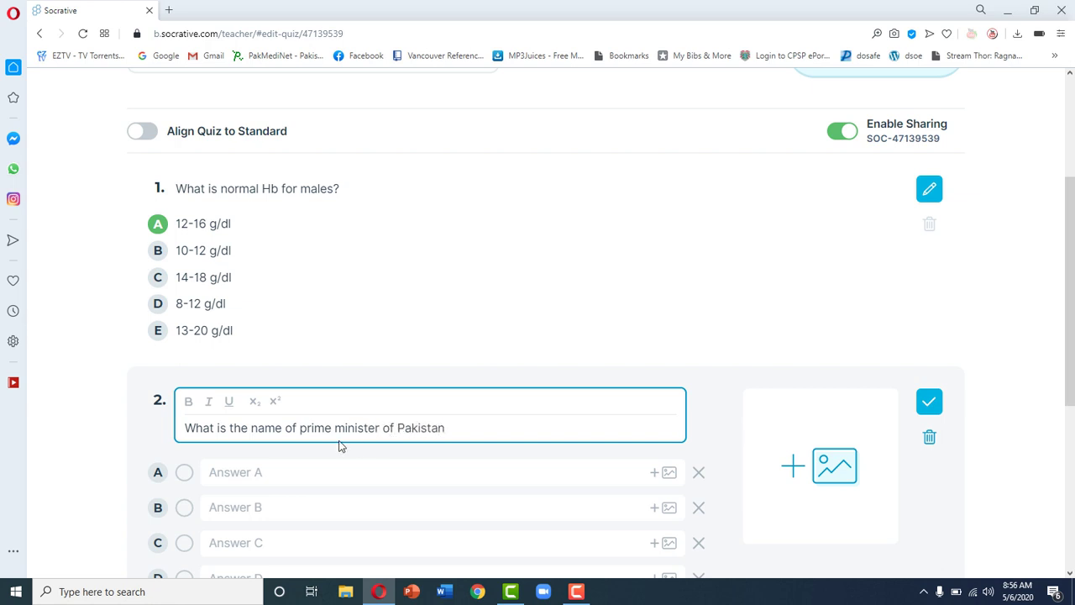
{"action": "left_click", "coordinate": [300, 427]}
{"action": "type", "text": "cu"}
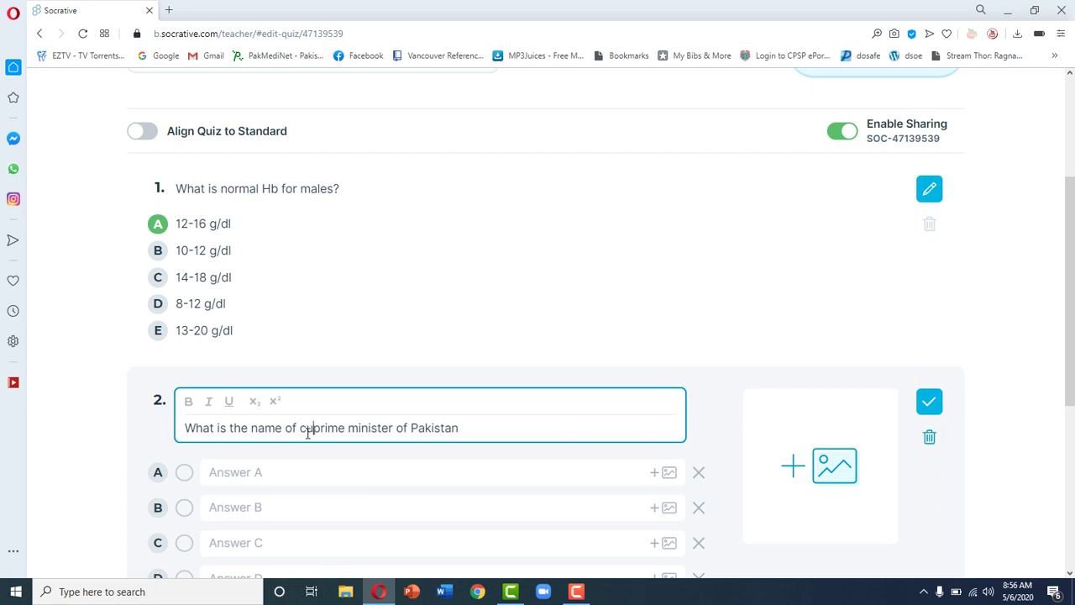
{"action": "type", "text": "rrent"}
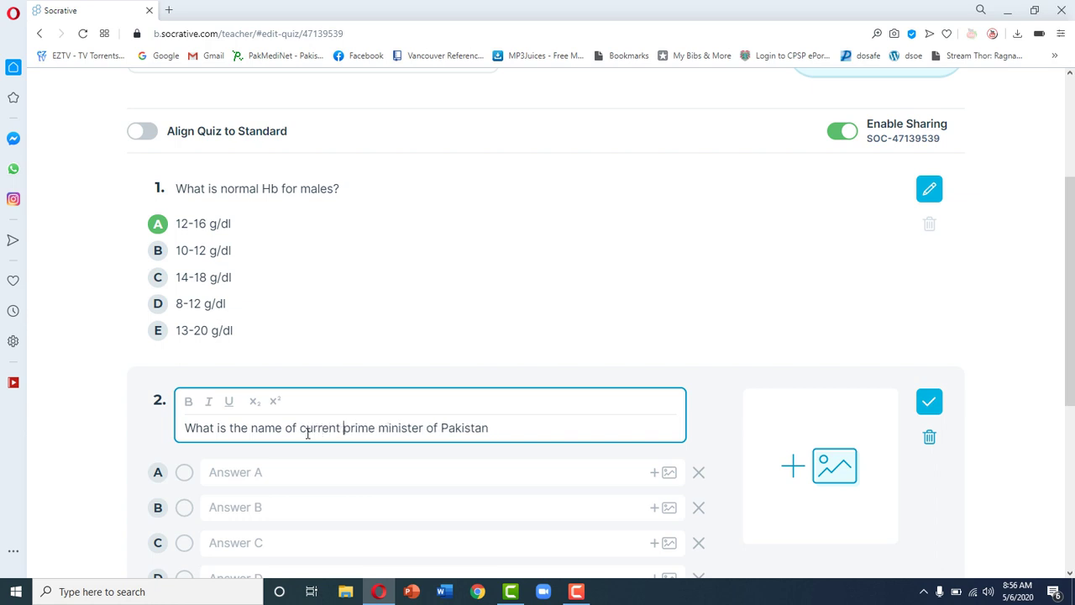
{"action": "left_click", "coordinate": [510, 431]}
{"action": "type", "text": "?"}
Step: Enter answers A–C: 'Nawaz SHarif', 'Imran Khan', 'Zulfiqar Ali Bhutto'
{"action": "scroll", "coordinate": [510, 432], "scroll_direction": "down", "scroll_amount": 2}
{"action": "left_click", "coordinate": [473, 358]}
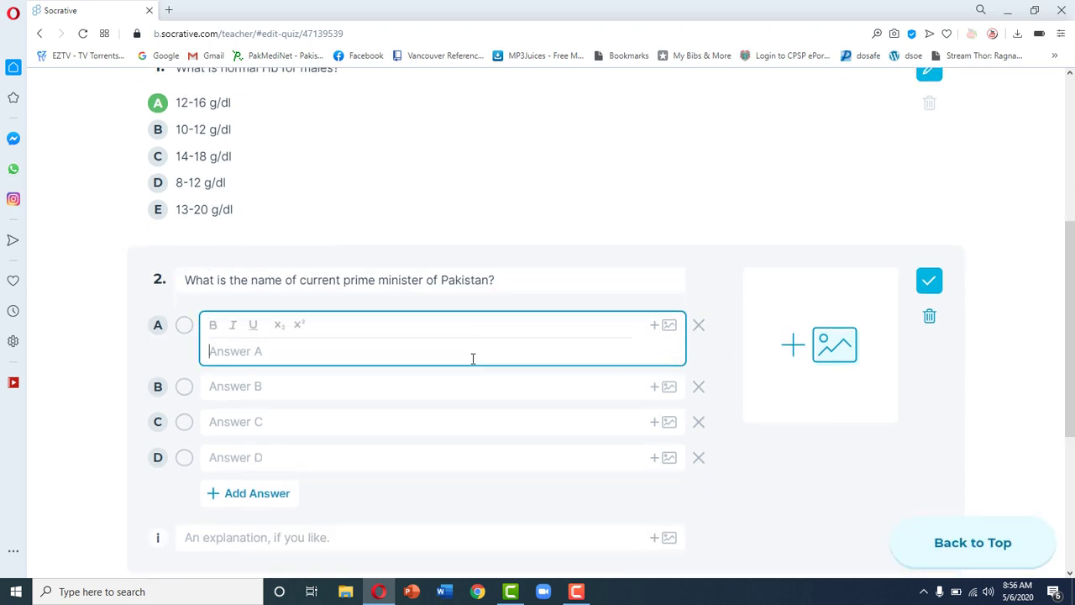
{"action": "type", "text": "Nawaz SHarif"}
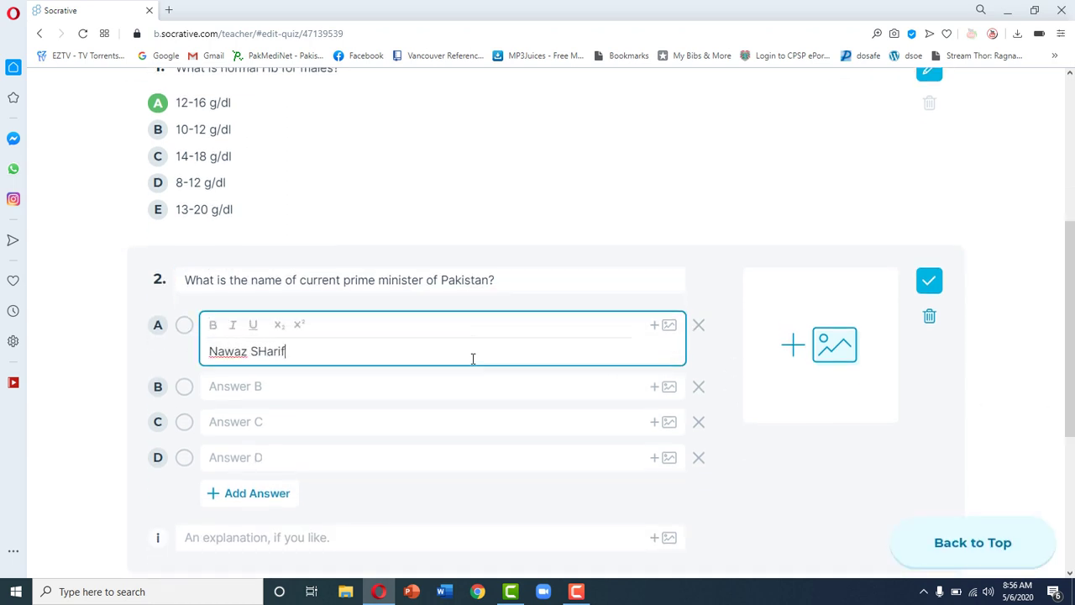
{"action": "left_click", "coordinate": [303, 386]}
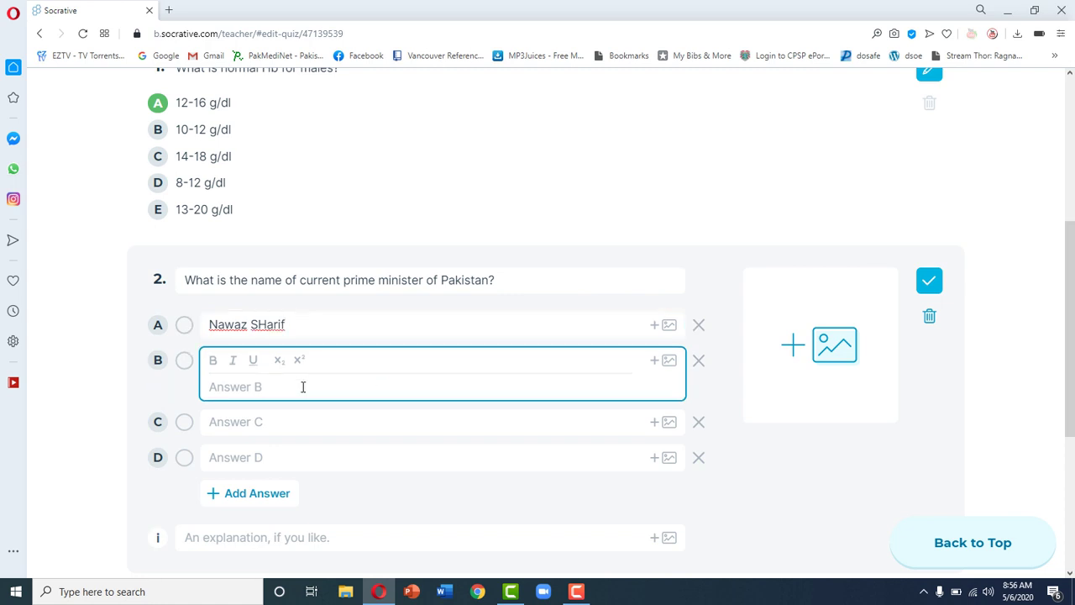
{"action": "type", "text": "Imran Khan"}
{"action": "left_click", "coordinate": [290, 422]}
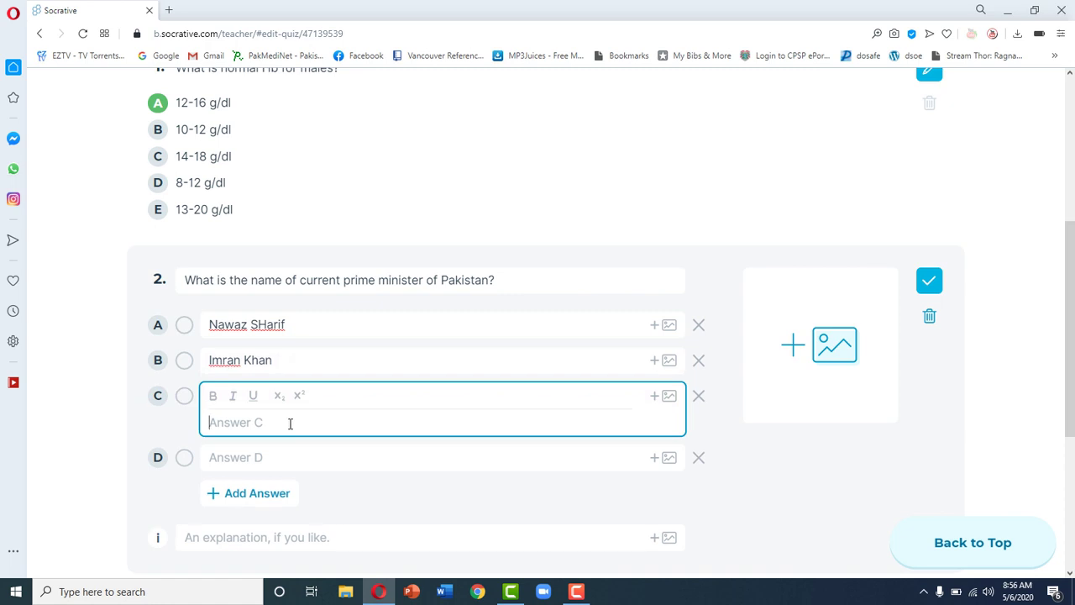
{"action": "type", "text": "Zulfiqar Ali Bhutto"}
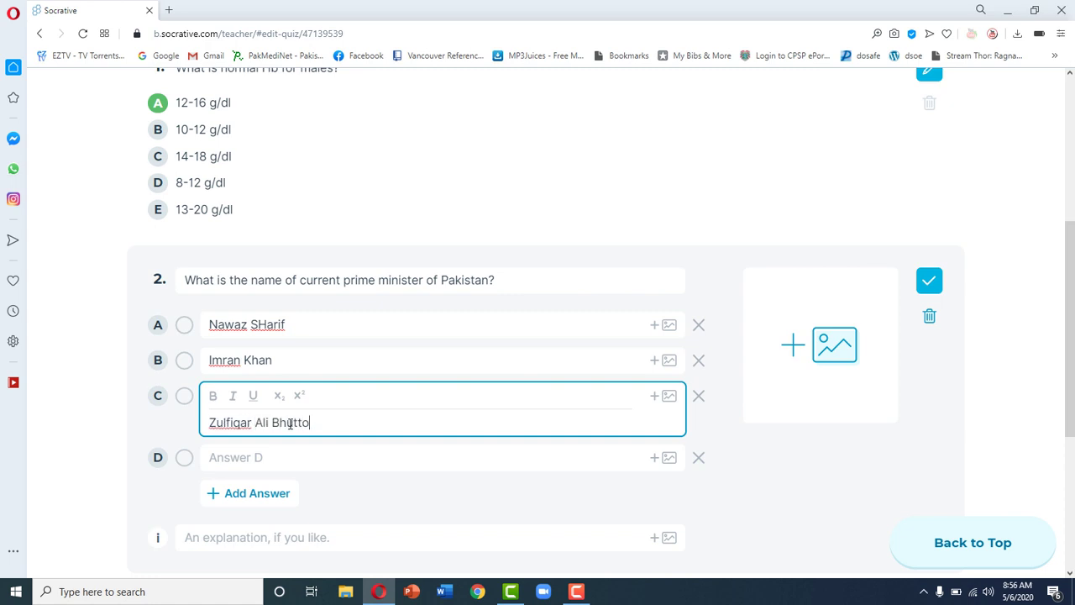
Step: Add answers D 'Benazir Bhutto' and E 'Pervaiz Musharraf', and mark Imran Khan correct
{"action": "left_click", "coordinate": [275, 461]}
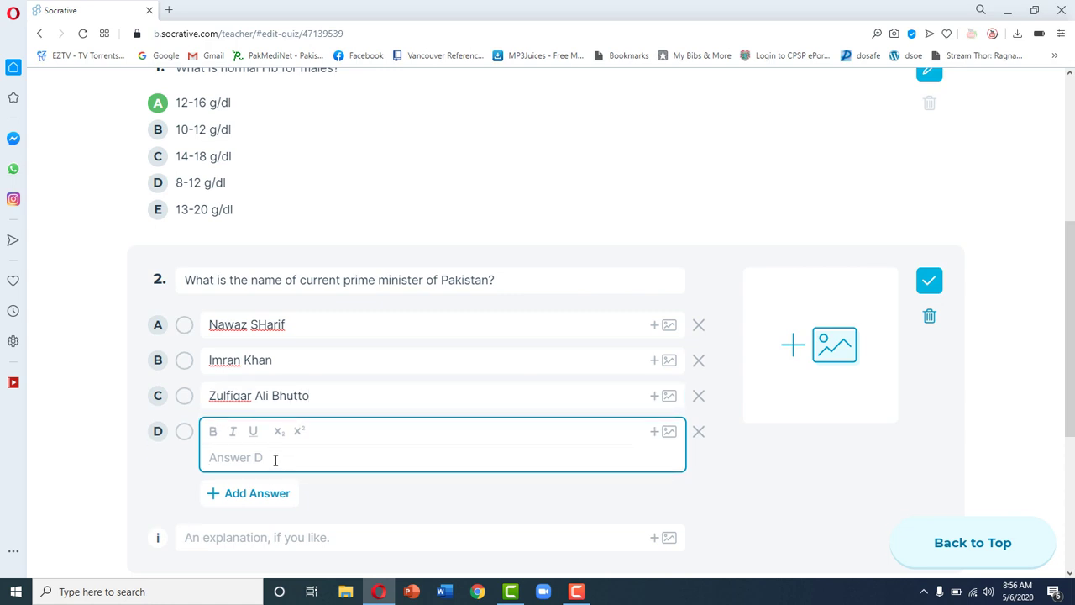
{"action": "type", "text": "Benazir Bhutt"}
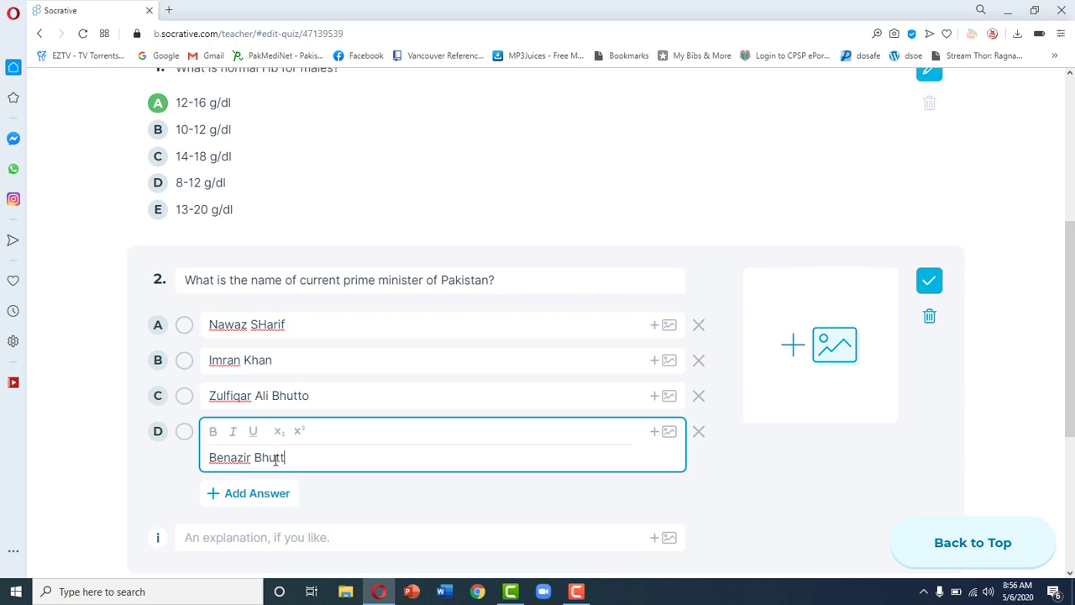
{"action": "type", "text": "o"}
{"action": "left_click", "coordinate": [275, 497]}
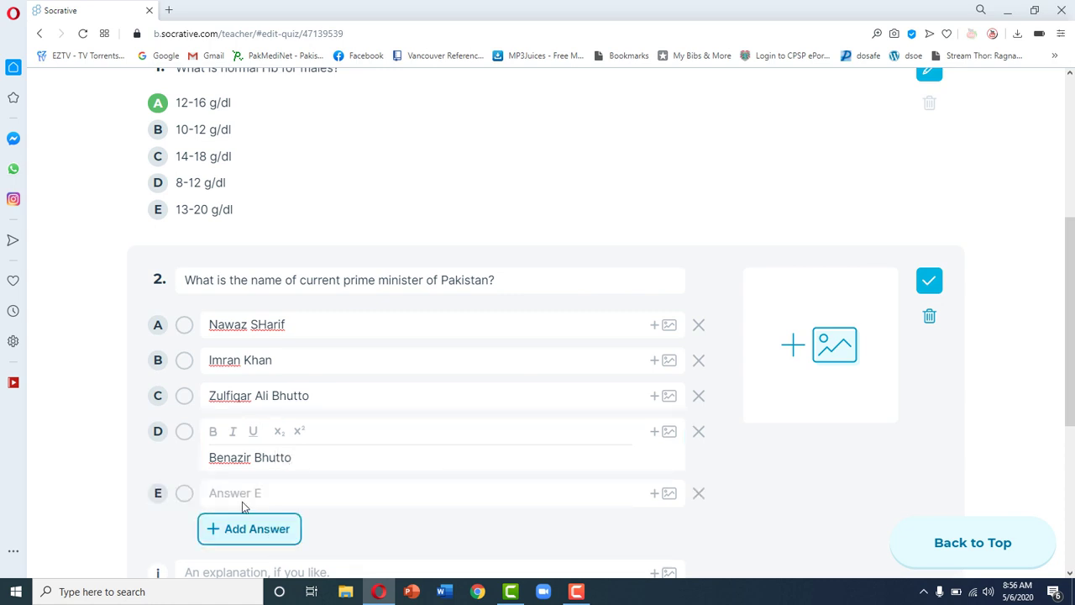
{"action": "left_click", "coordinate": [241, 494]}
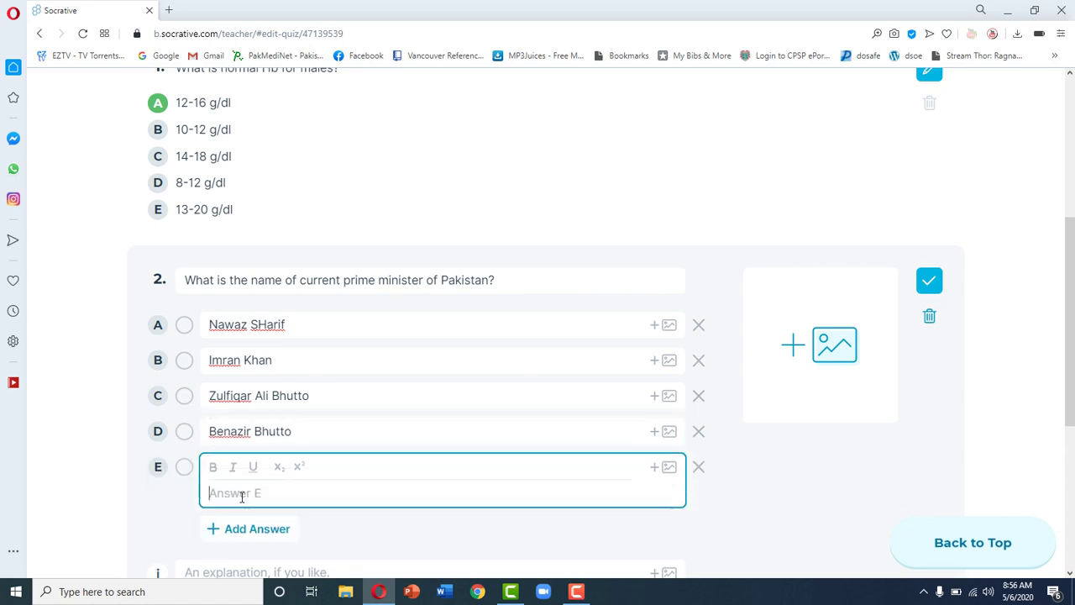
{"action": "type", "text": "Pervaiz Mush"}
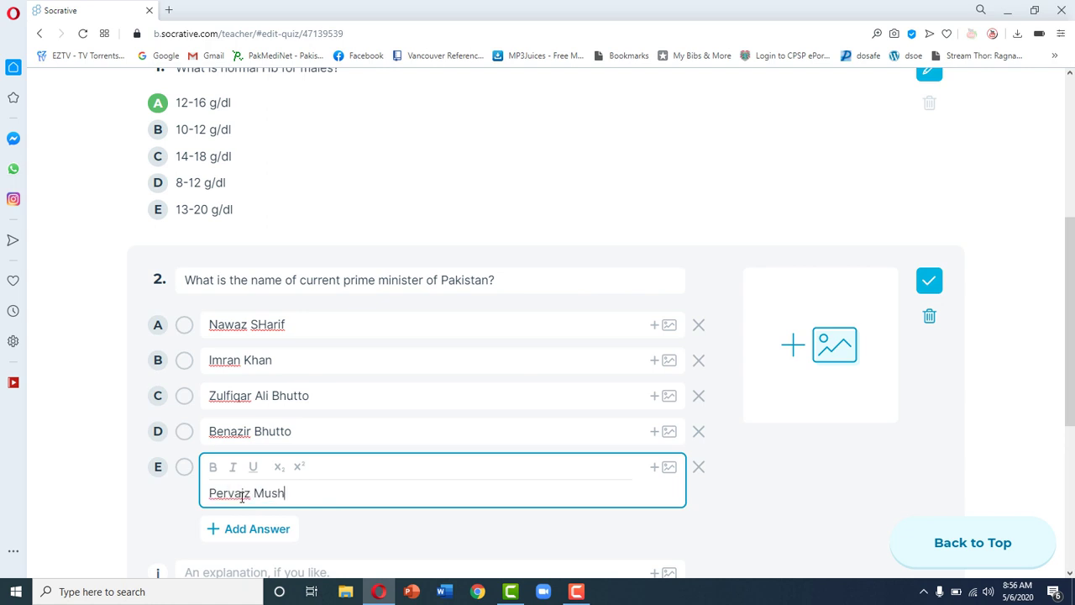
{"action": "type", "text": "arraf"}
{"action": "left_click", "coordinate": [184, 361]}
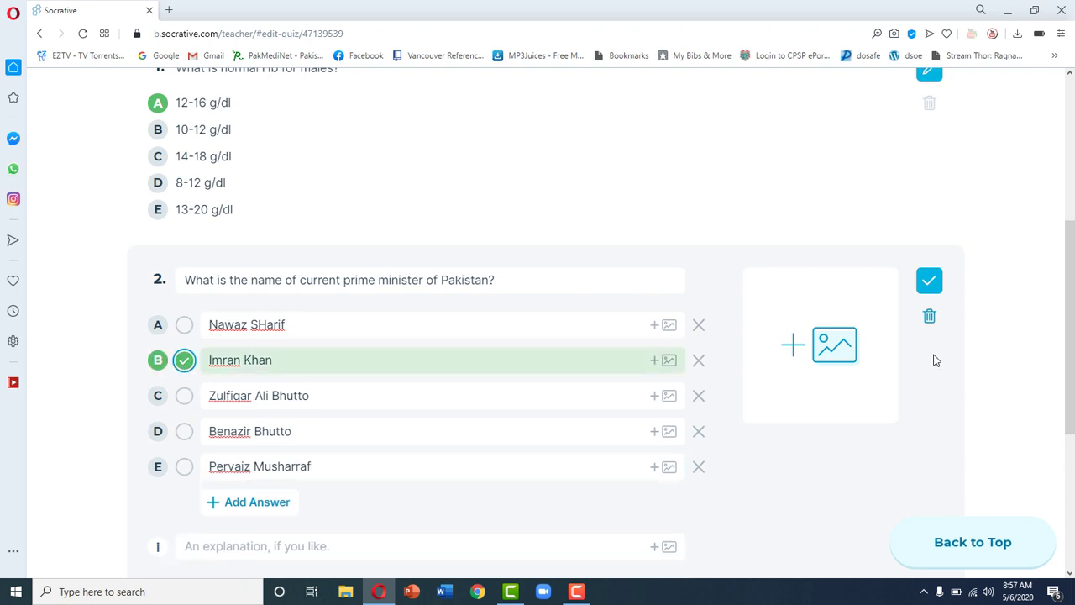
{"action": "scroll", "coordinate": [935, 359], "scroll_direction": "down", "scroll_amount": 1}
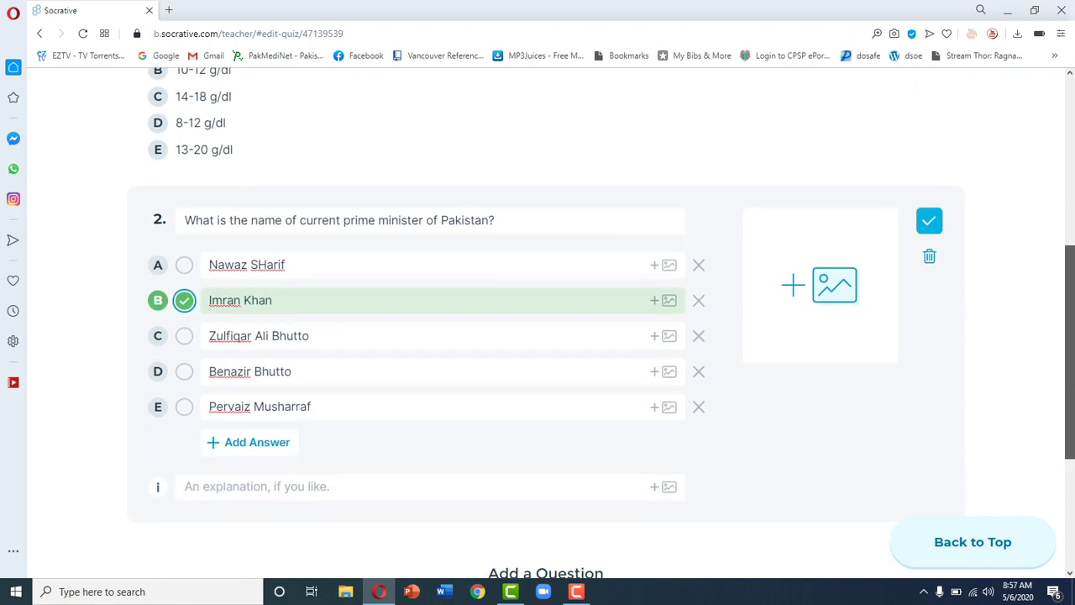
{"action": "scroll", "coordinate": [1073, 428], "scroll_direction": "down", "scroll_amount": 1}
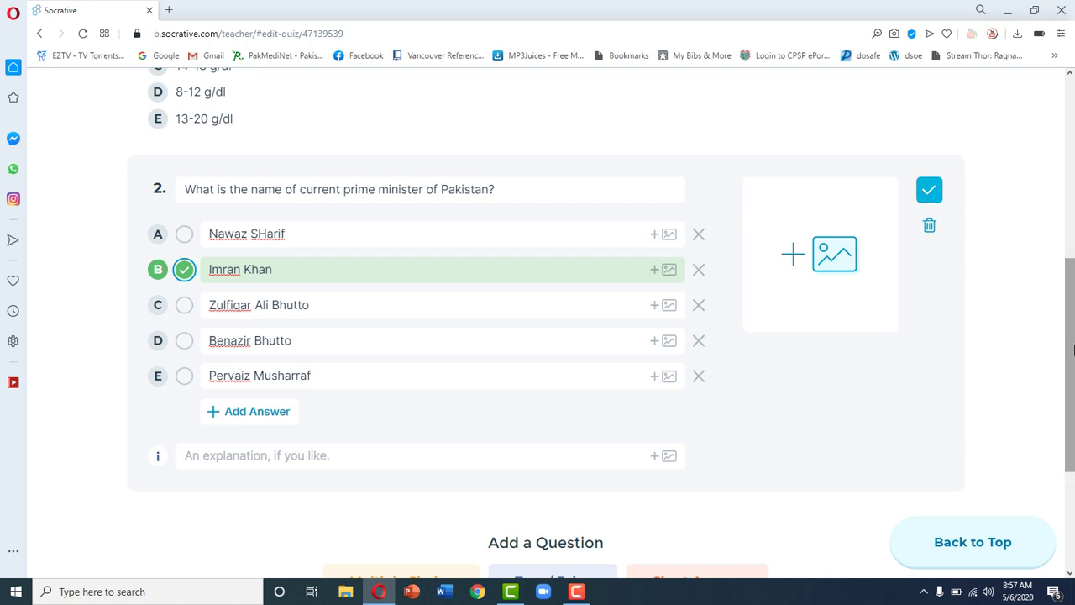
{"action": "left_click_drag", "start_coordinate": [1072, 345], "coordinate": [1072, 428]}
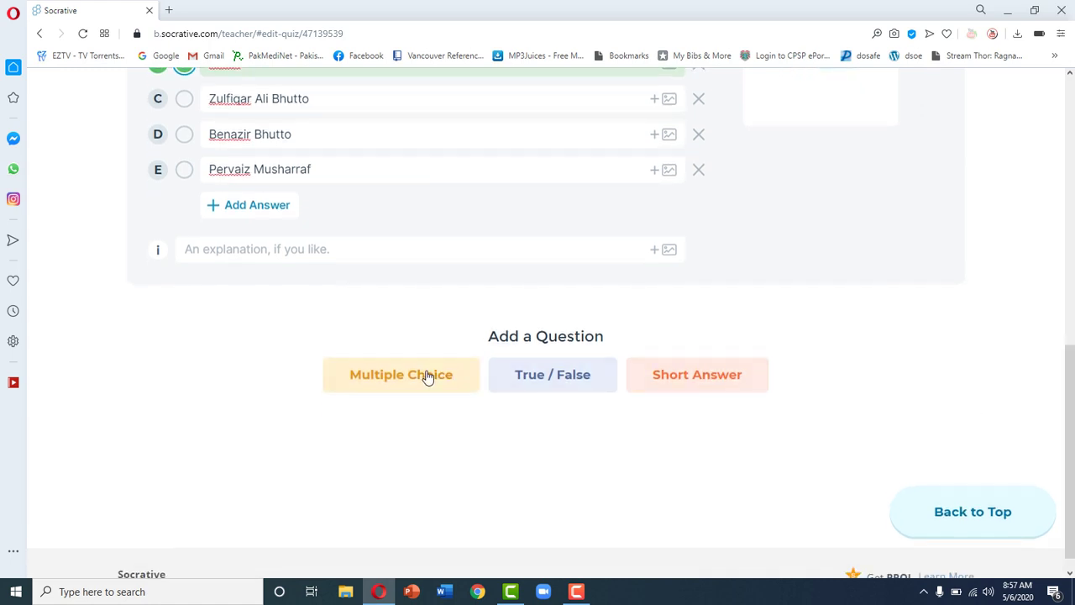
Step: Add a True/False question '23rd March is not significant date for Pakistani nation?' with False correct
{"action": "left_click", "coordinate": [571, 389]}
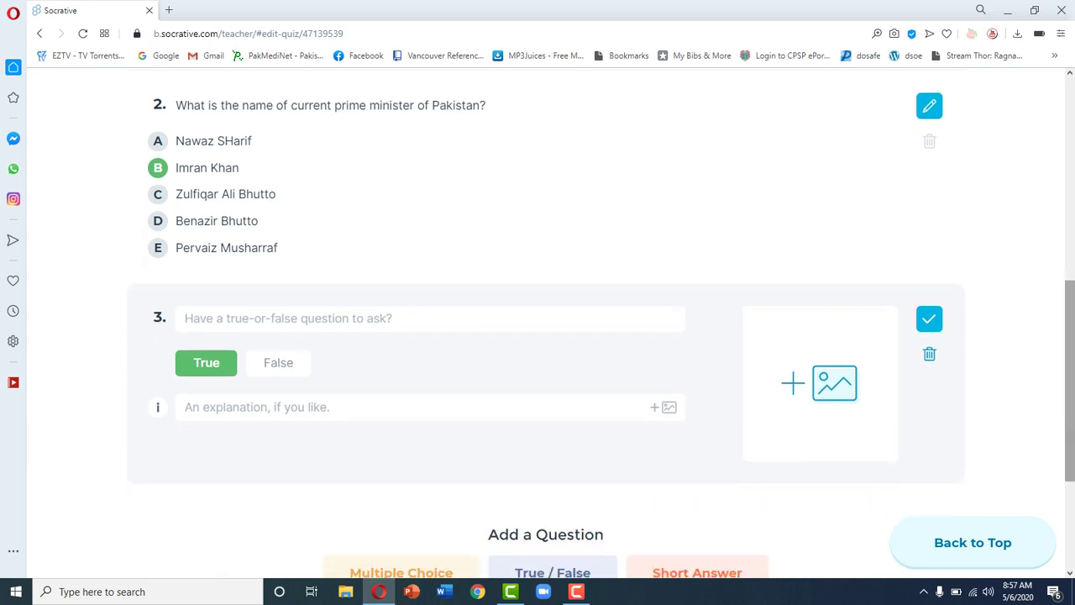
{"action": "left_click", "coordinate": [330, 319]}
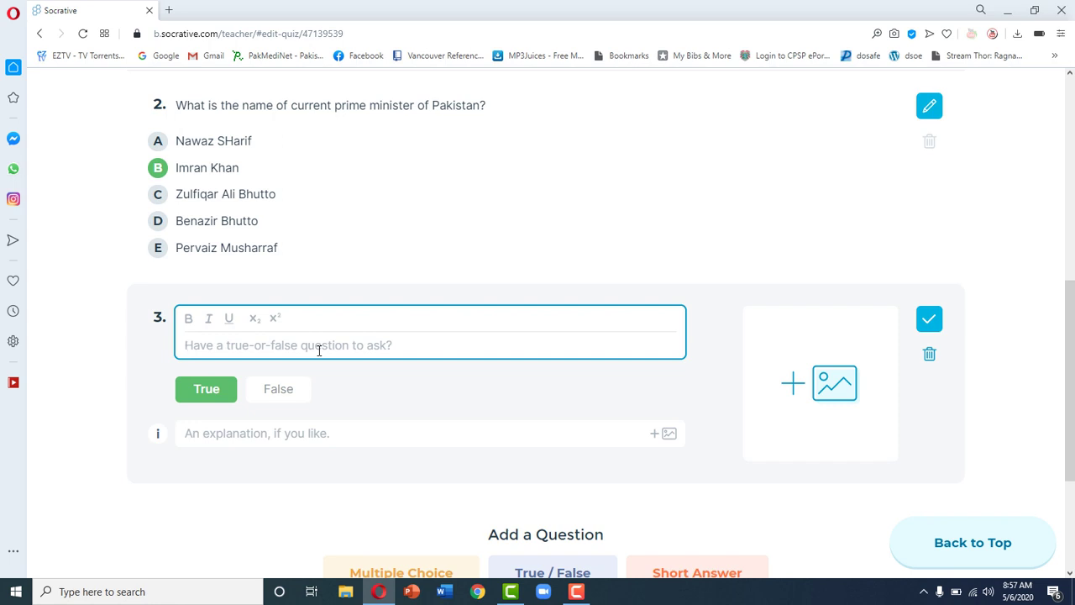
{"action": "type", "text": "23"}
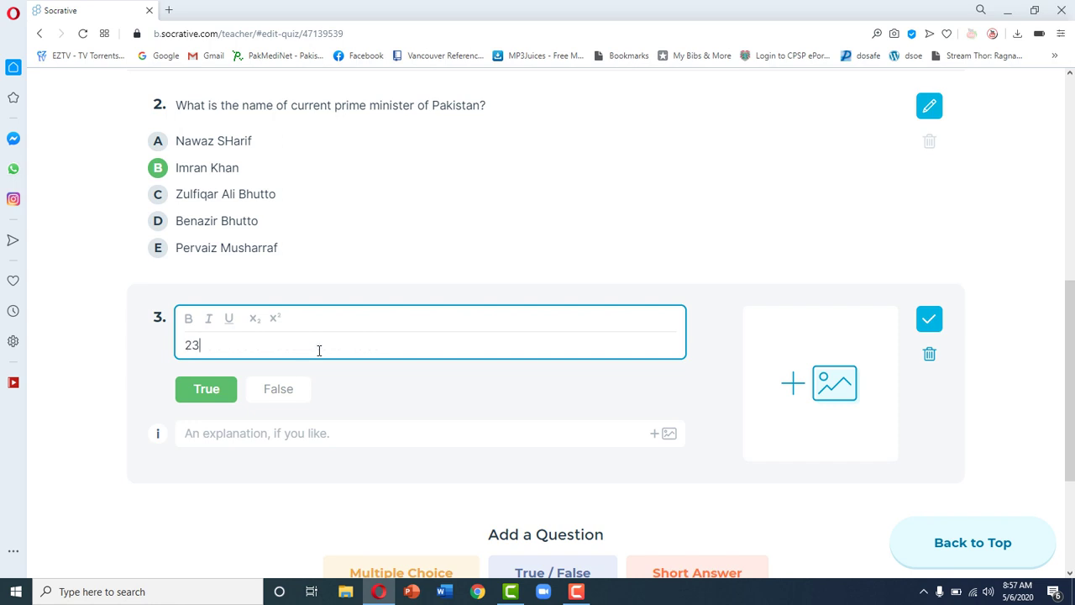
{"action": "type", "text": "rd March is not sign"}
{"action": "type", "text": "if"}
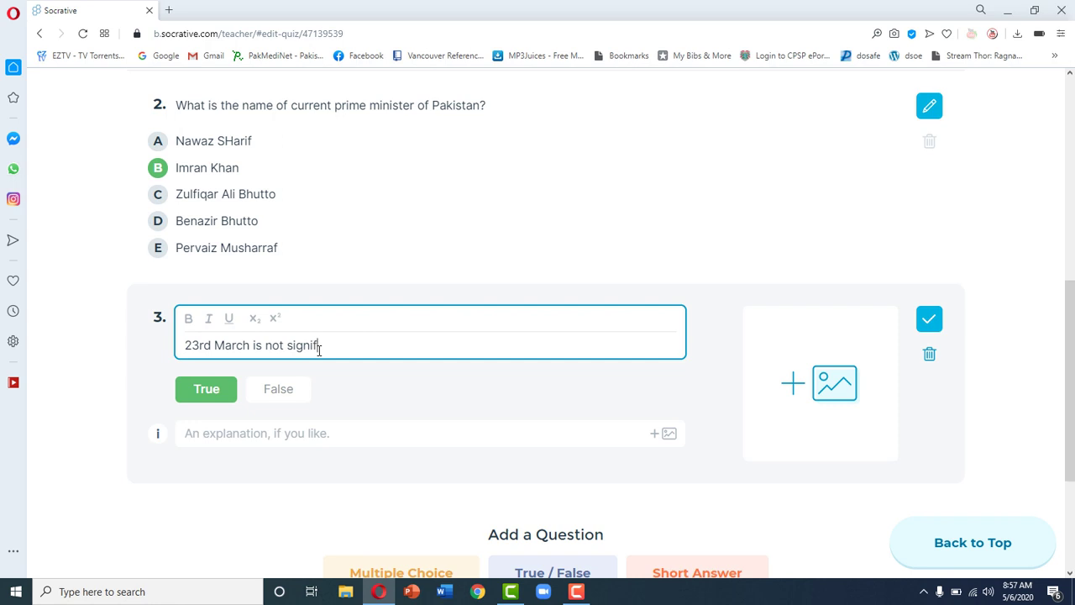
{"action": "type", "text": "icant date for Pakist"}
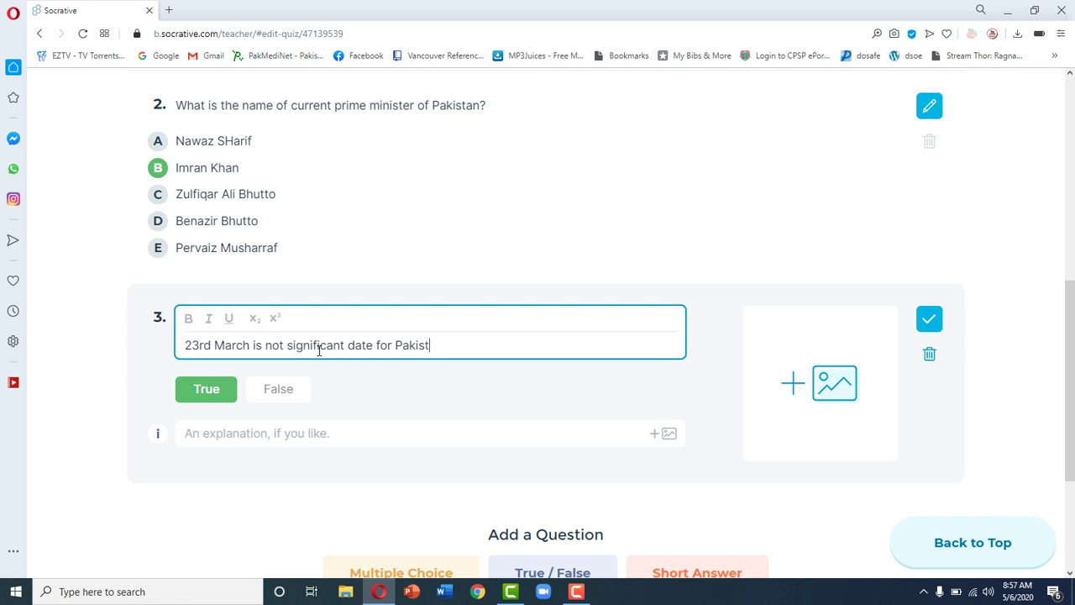
{"action": "type", "text": "ani nation?"}
{"action": "left_click", "coordinate": [279, 391]}
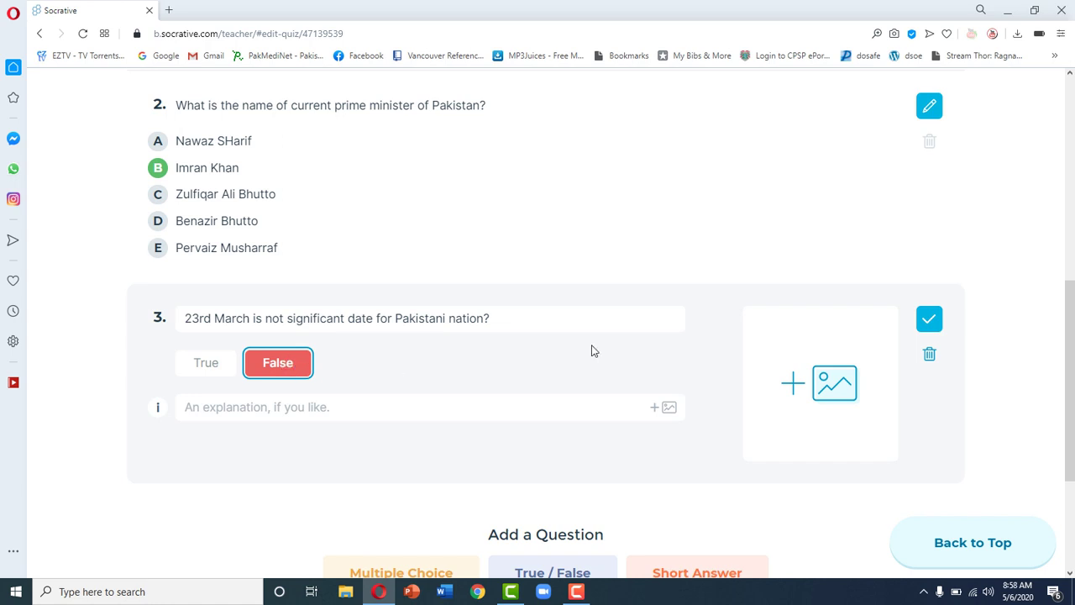
{"action": "scroll", "coordinate": [1074, 395], "scroll_direction": "down", "scroll_amount": 2}
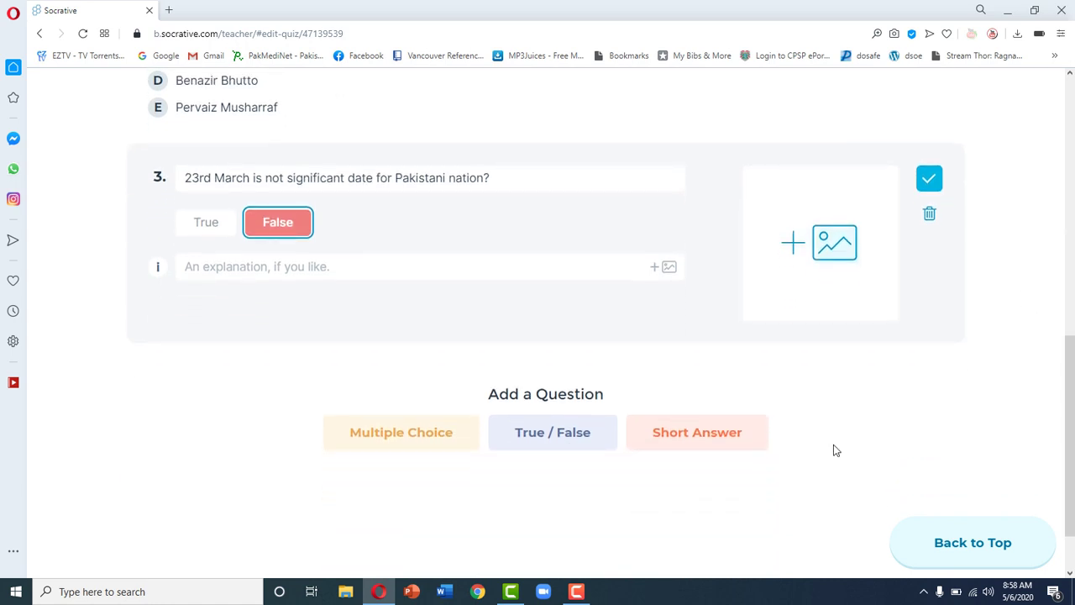
Step: Add a Short Answer question reading 'Write a note on Gluconeogenesis?'
{"action": "left_click", "coordinate": [726, 438]}
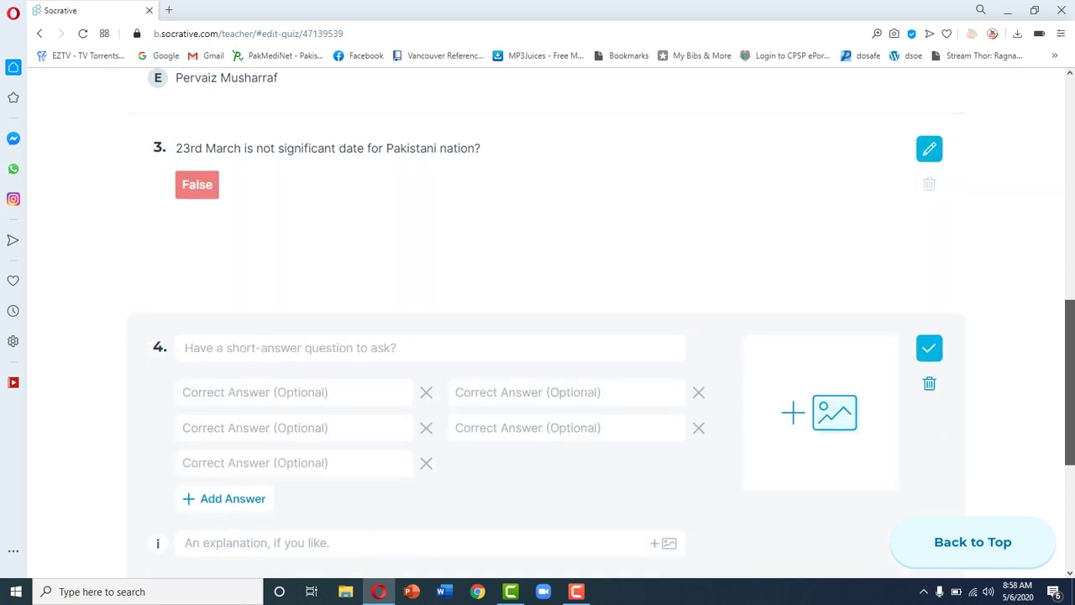
{"action": "left_click", "coordinate": [456, 293]}
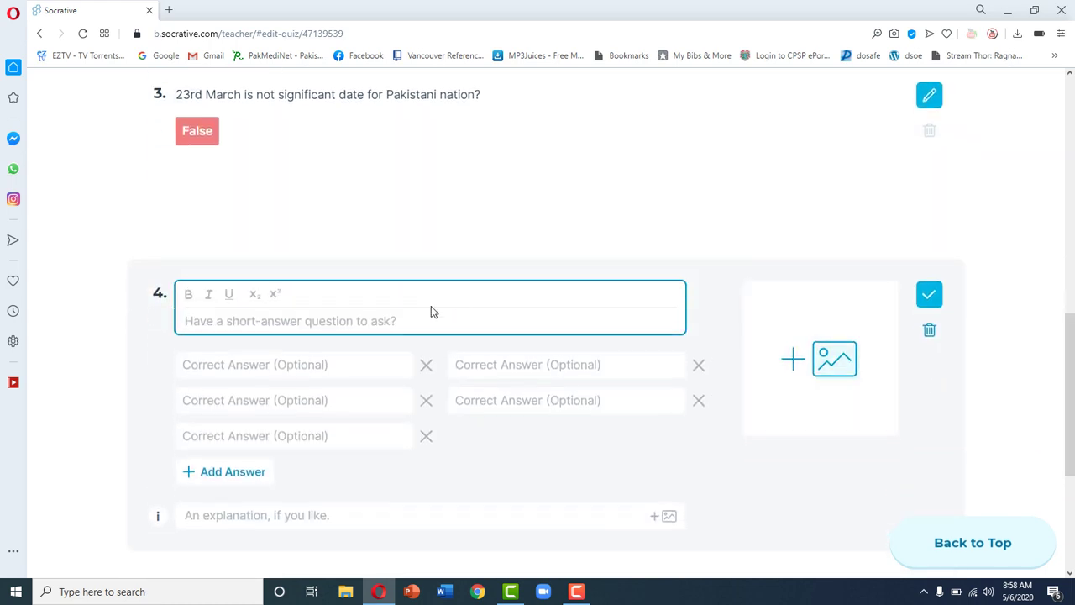
{"action": "type", "text": "Wri"}
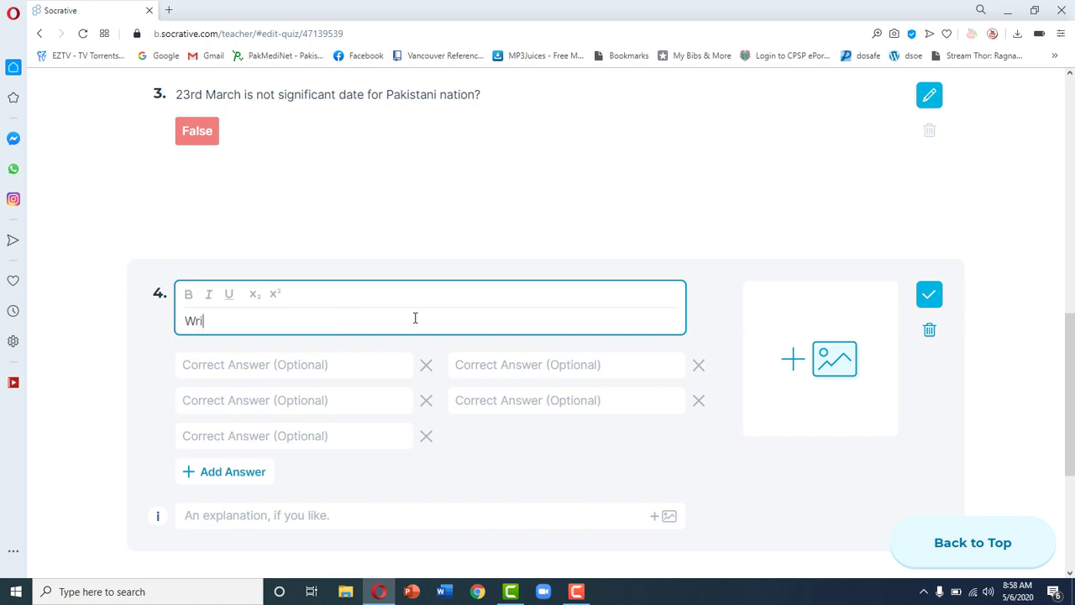
{"action": "type", "text": "te a note on Gluconeogenesis"}
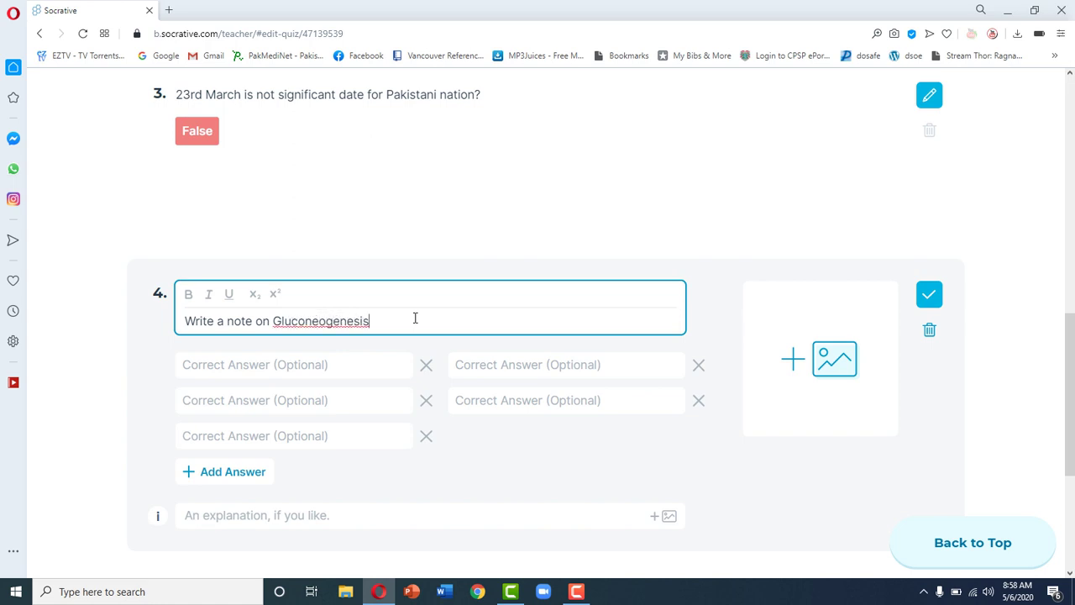
{"action": "type", "text": "?"}
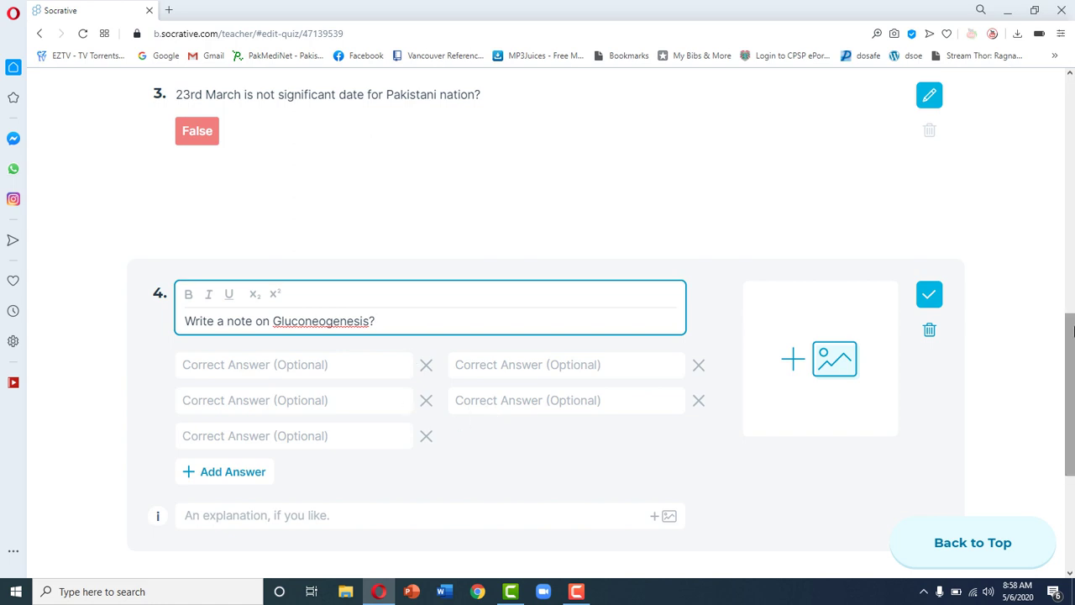
{"action": "scroll", "coordinate": [1072, 354], "scroll_direction": "down", "scroll_amount": 2}
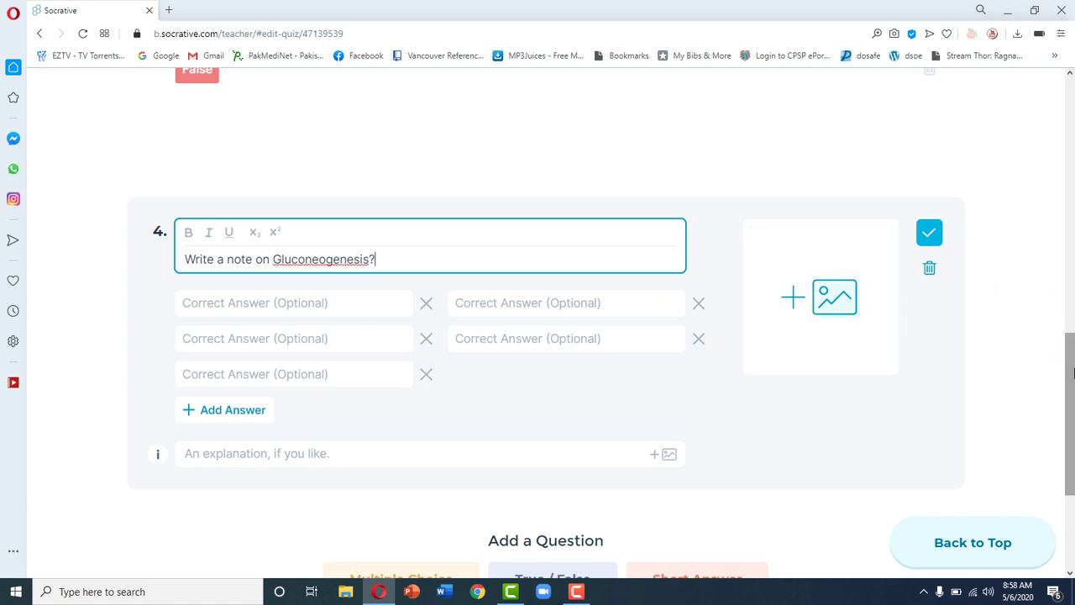
{"action": "scroll", "coordinate": [1073, 380], "scroll_direction": "down", "scroll_amount": 1}
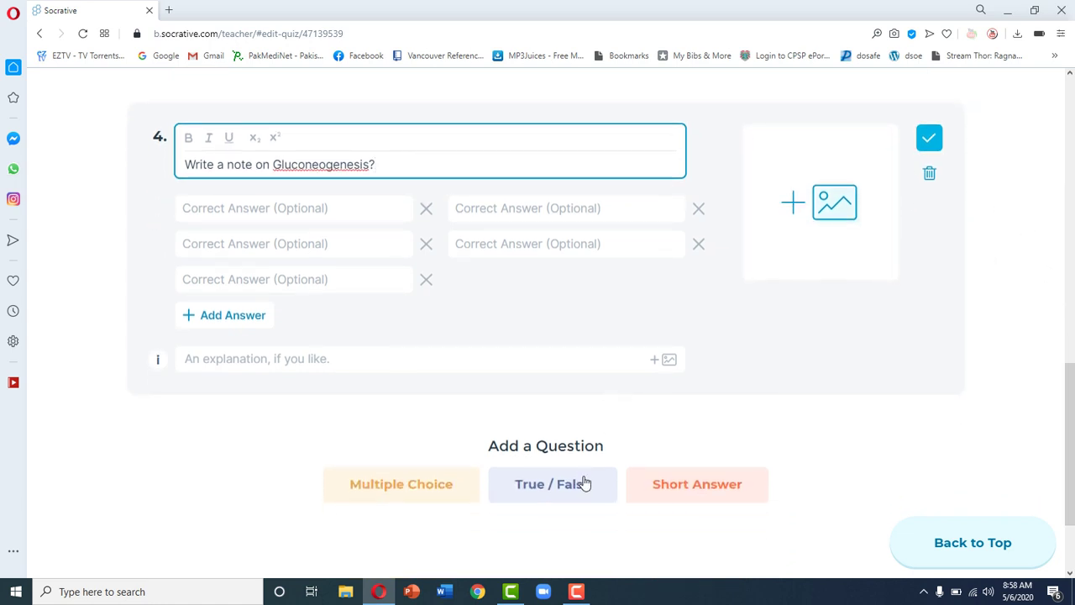
Step: Add a Short Answer question and upload the ards chest X-ray image from the Desktop
{"action": "left_click", "coordinate": [677, 492]}
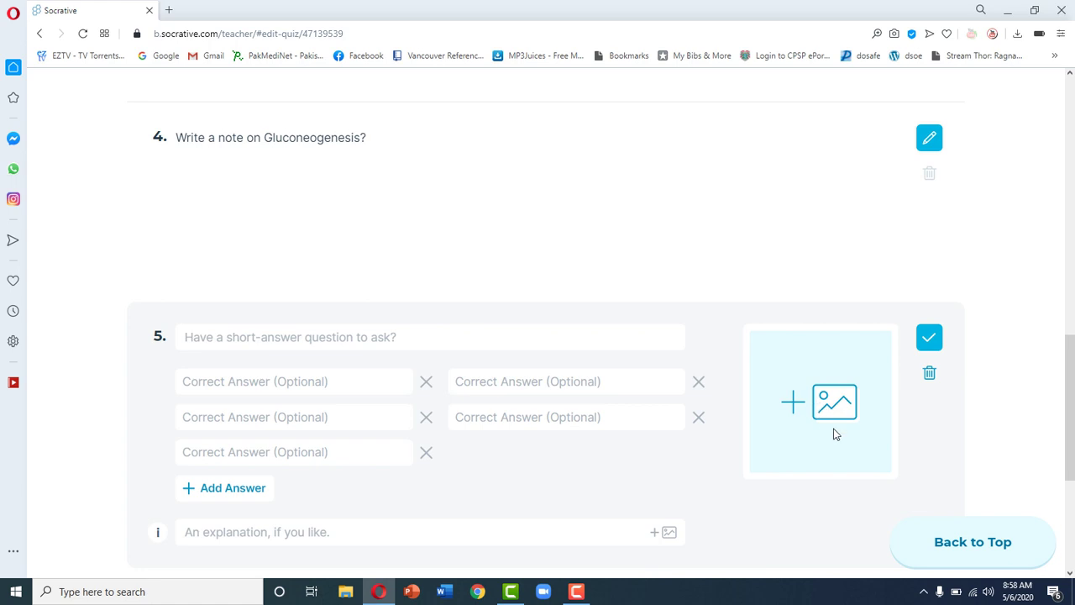
{"action": "left_click", "coordinate": [834, 434]}
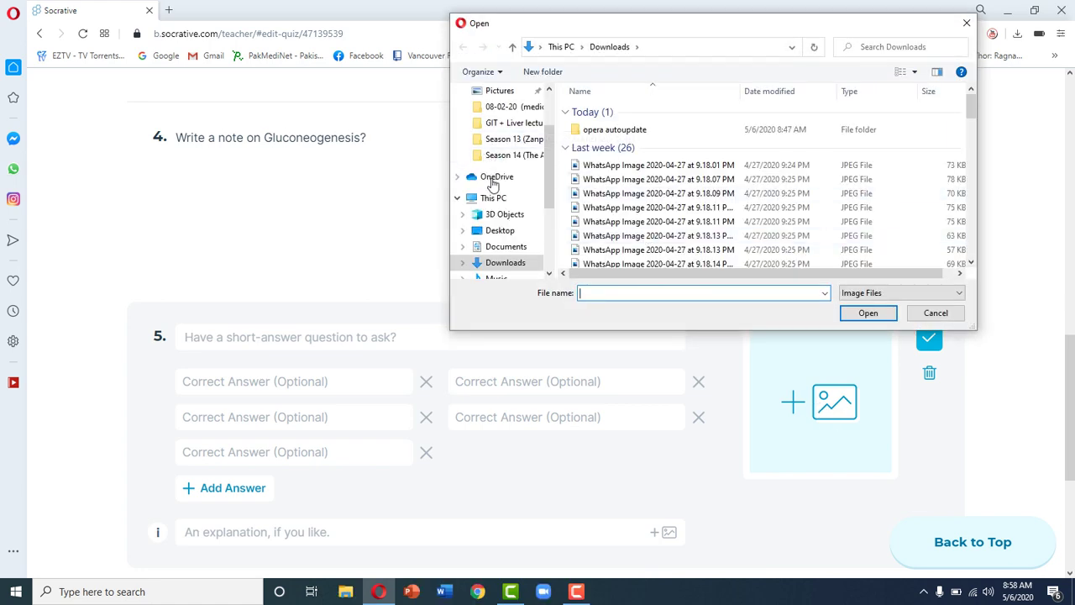
{"action": "scroll", "coordinate": [504, 134], "scroll_direction": "up", "scroll_amount": 2}
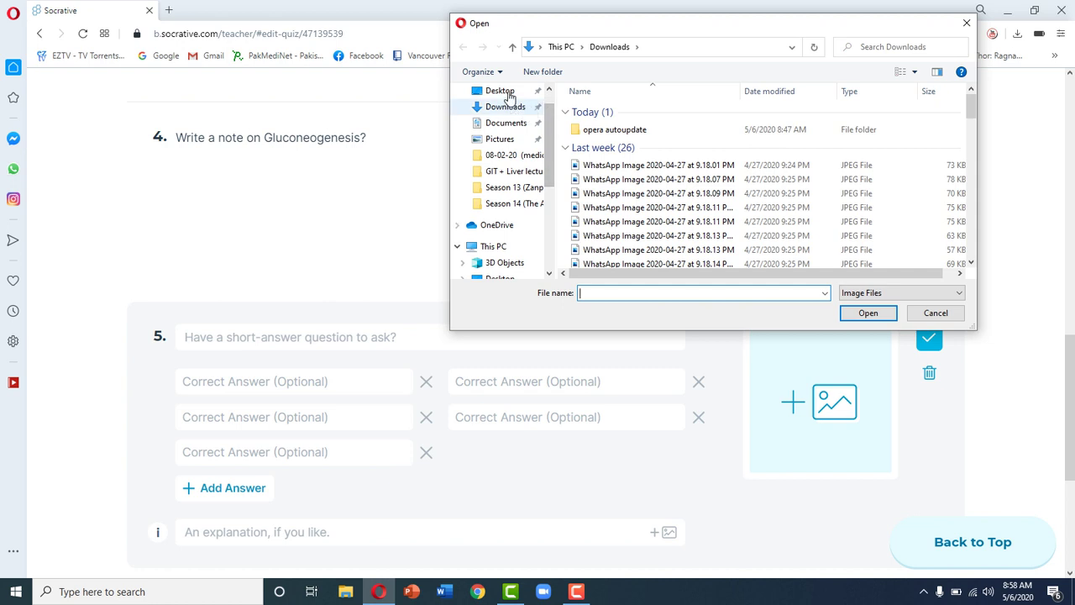
{"action": "left_click", "coordinate": [500, 91]}
{"action": "left_click", "coordinate": [750, 212]}
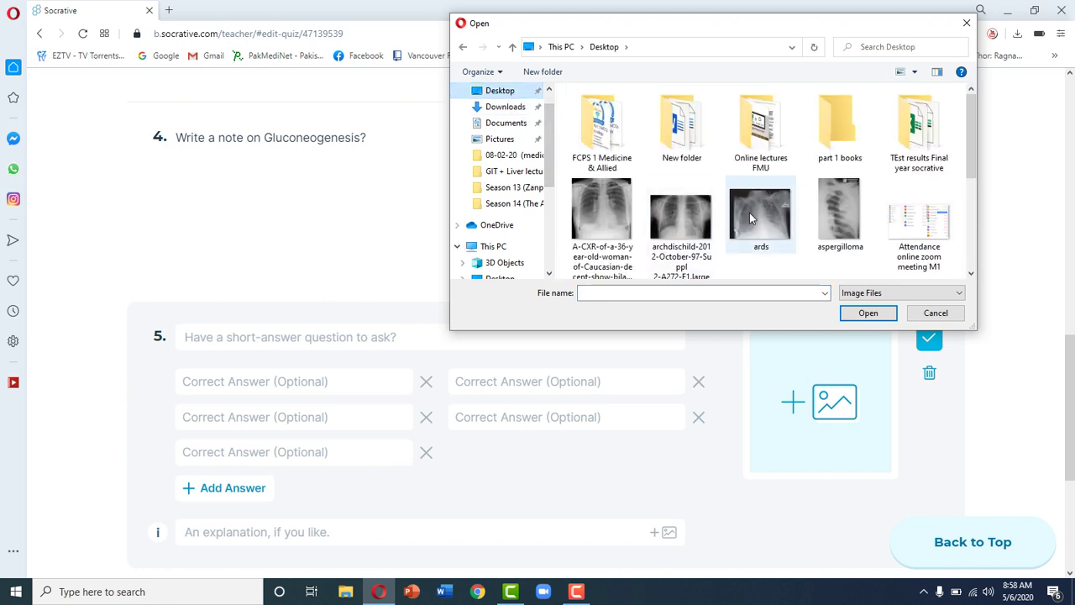
{"action": "double_click", "coordinate": [750, 213]}
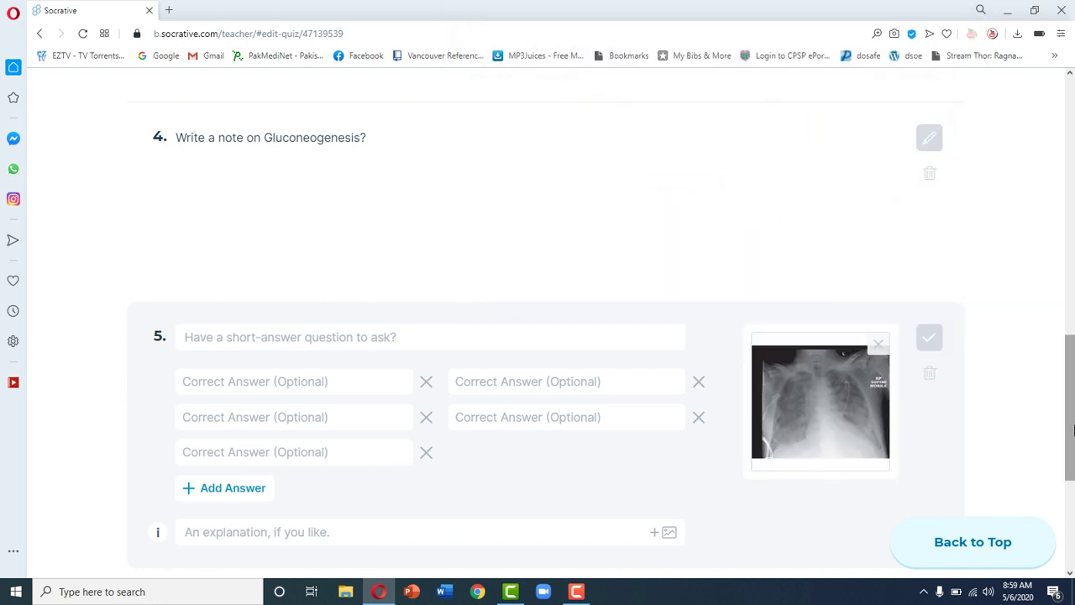
{"action": "left_click_drag", "start_coordinate": [1070, 437], "coordinate": [1073, 439]}
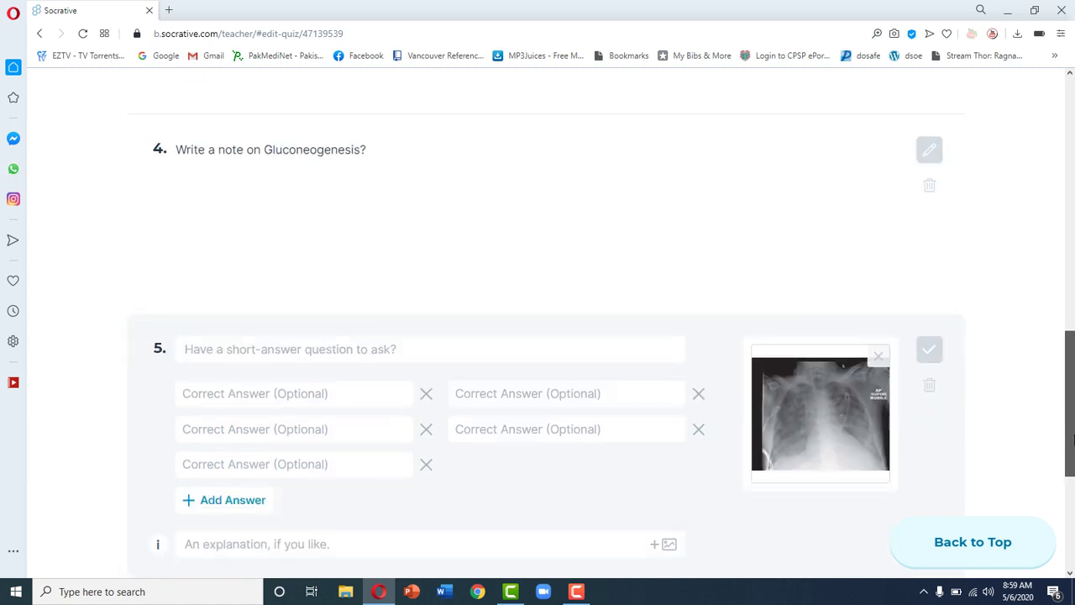
Step: Type question 5's prompt 'give your diagnosis on this Chest XrRay findings?' and save it
{"action": "left_click", "coordinate": [478, 348]}
{"action": "type", "text": "gi"}
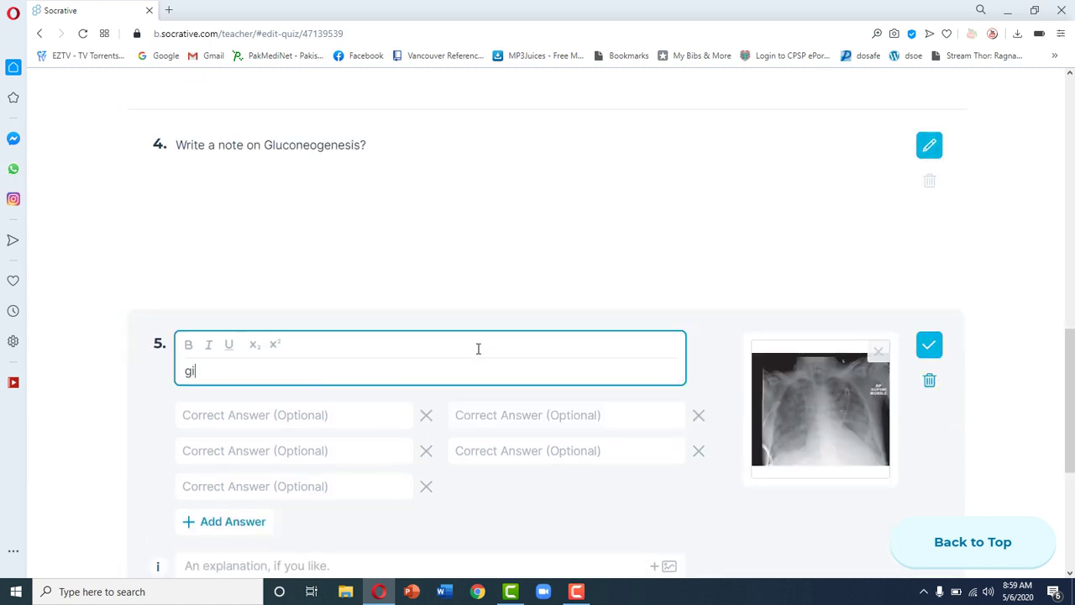
{"action": "type", "text": "ve your diagnosis"}
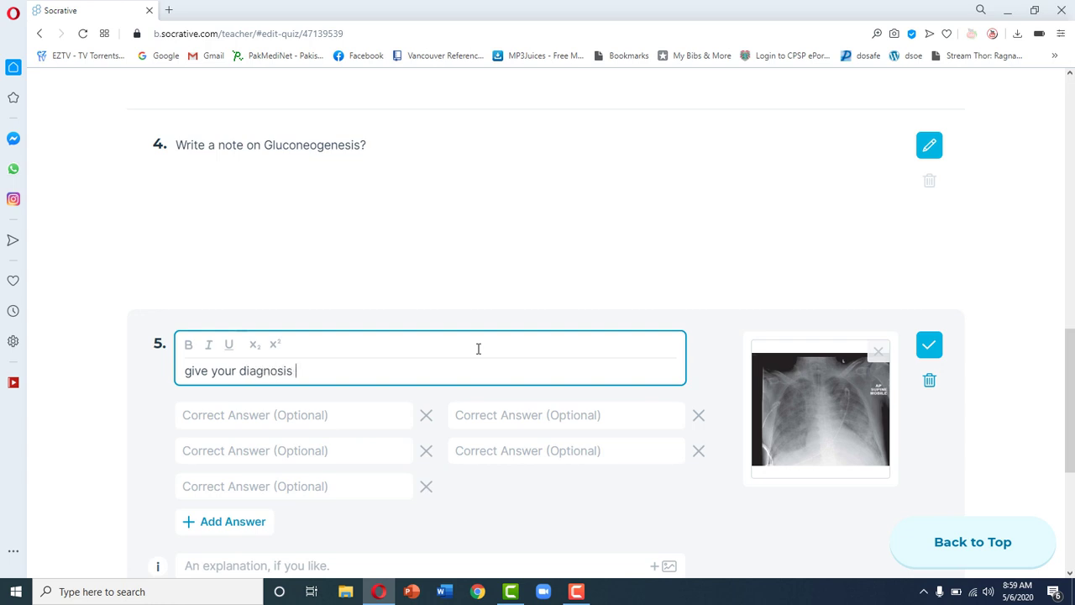
{"action": "type", "text": " on this Chest XrRay "}
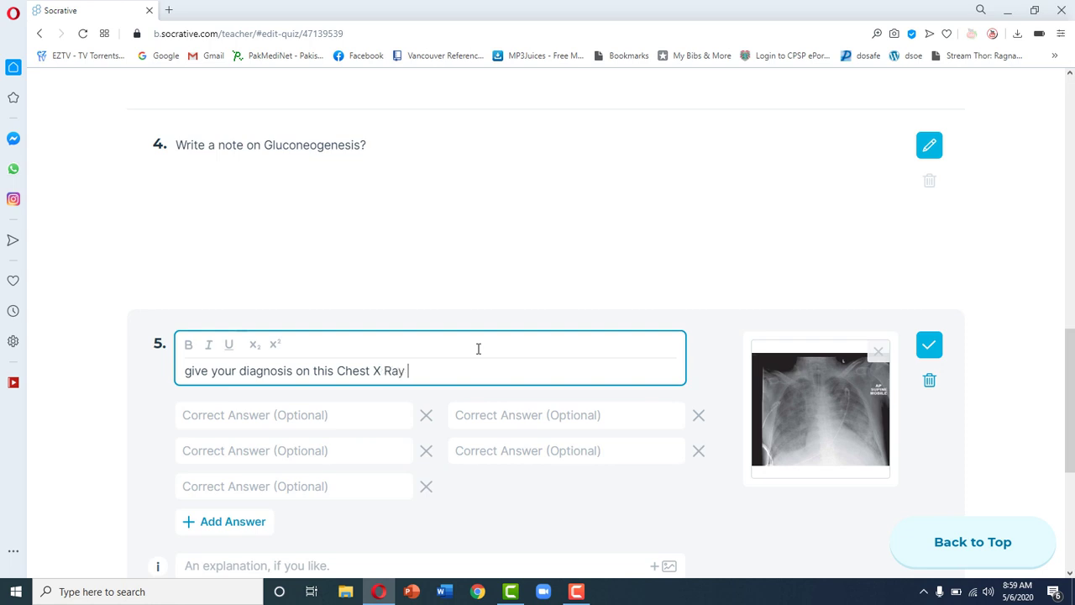
{"action": "type", "text": "findings"}
{"action": "left_click_drag", "start_coordinate": [1068, 386], "coordinate": [1072, 420]}
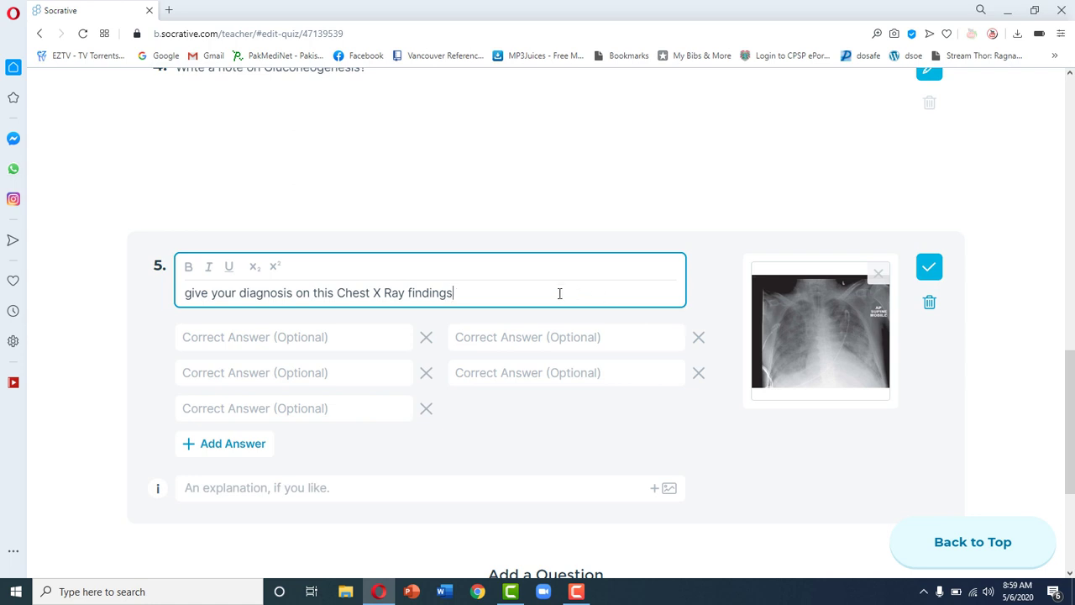
{"action": "type", "text": "?"}
{"action": "left_click_drag", "start_coordinate": [1069, 401], "coordinate": [1072, 406]}
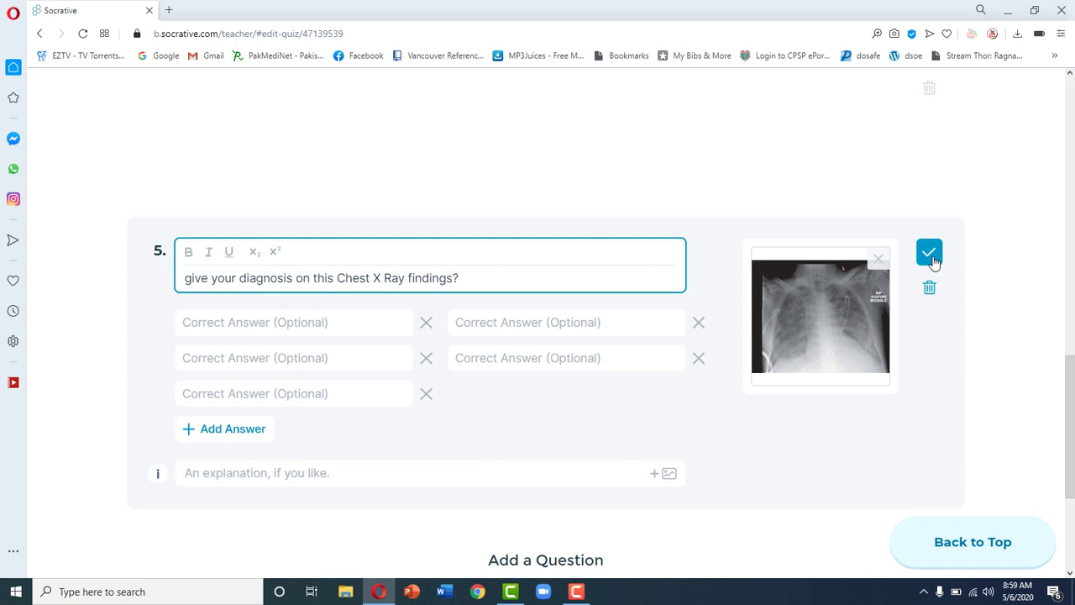
{"action": "left_click", "coordinate": [931, 253]}
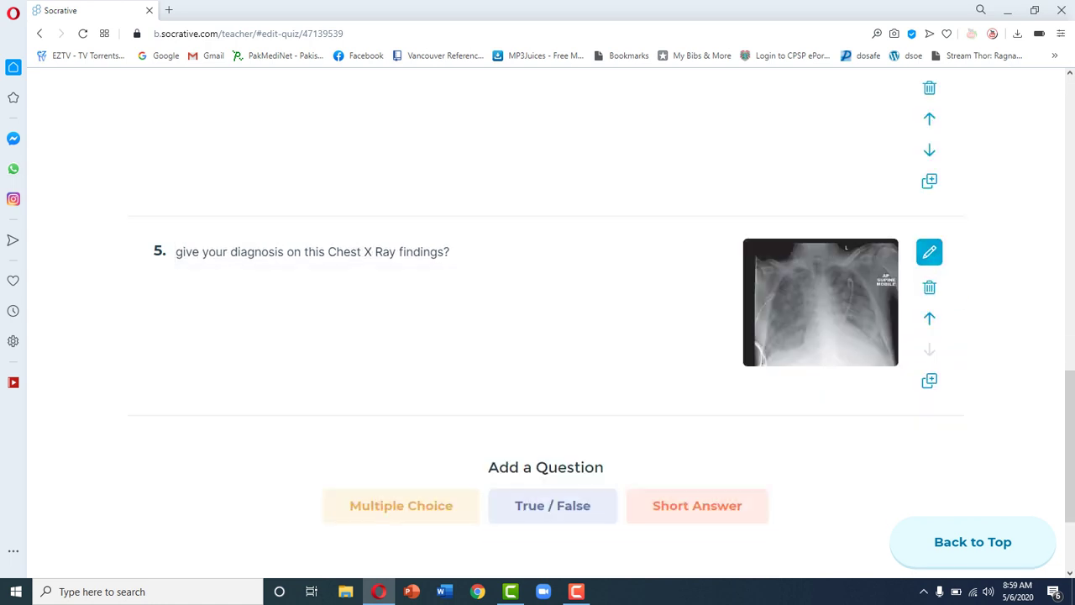
{"action": "left_click_drag", "start_coordinate": [1070, 445], "coordinate": [1072, 157]}
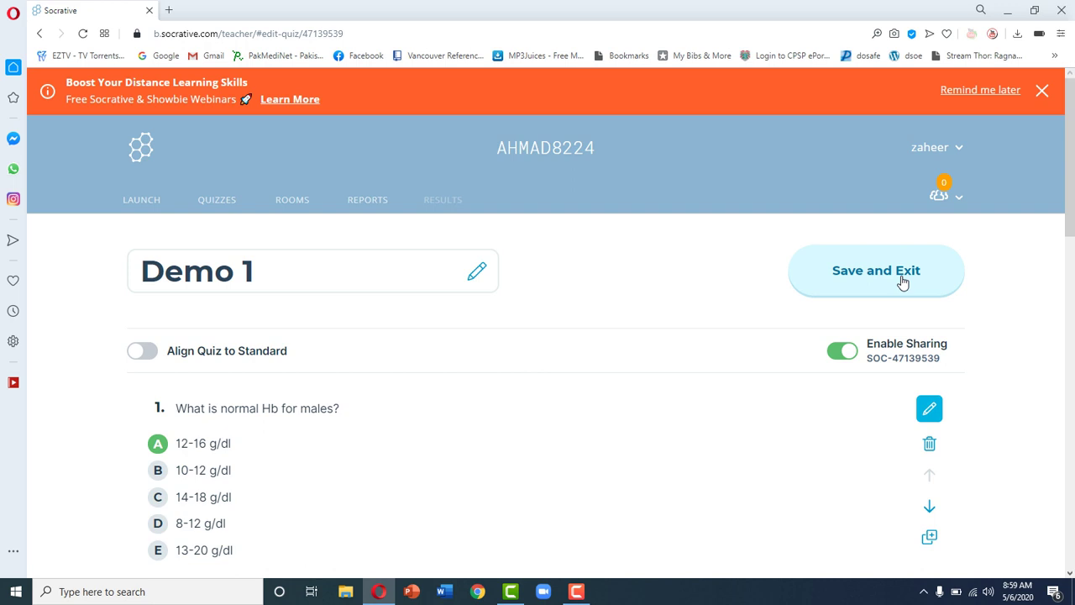
Step: Save Demo 1 and return to the Quizzes list, where it appears dated 5/6/20
{"action": "left_click", "coordinate": [871, 290]}
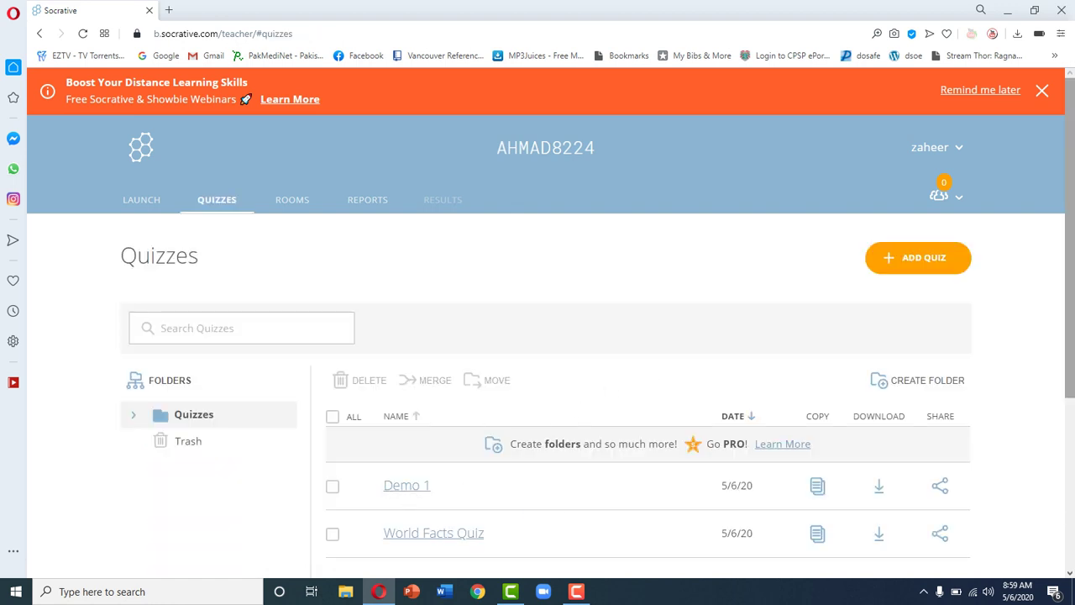
{"action": "left_click_drag", "start_coordinate": [1072, 230], "coordinate": [1072, 249]}
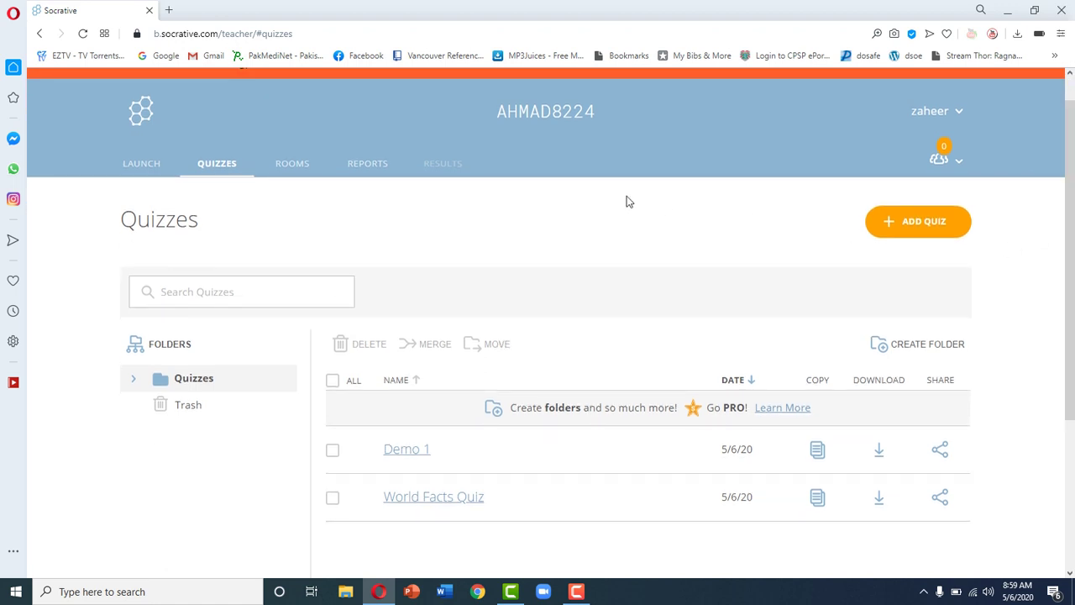
Step: Start a quiz launch from the LAUNCH tab and select Demo 1 in the Launch Quiz dialog
{"action": "left_click", "coordinate": [144, 172]}
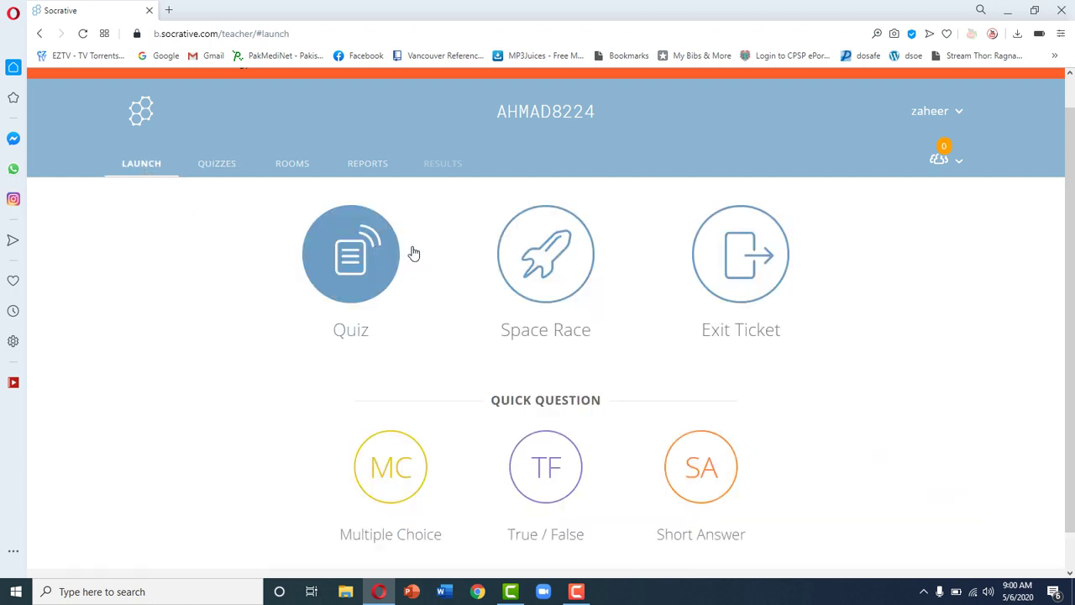
{"action": "left_click", "coordinate": [355, 255]}
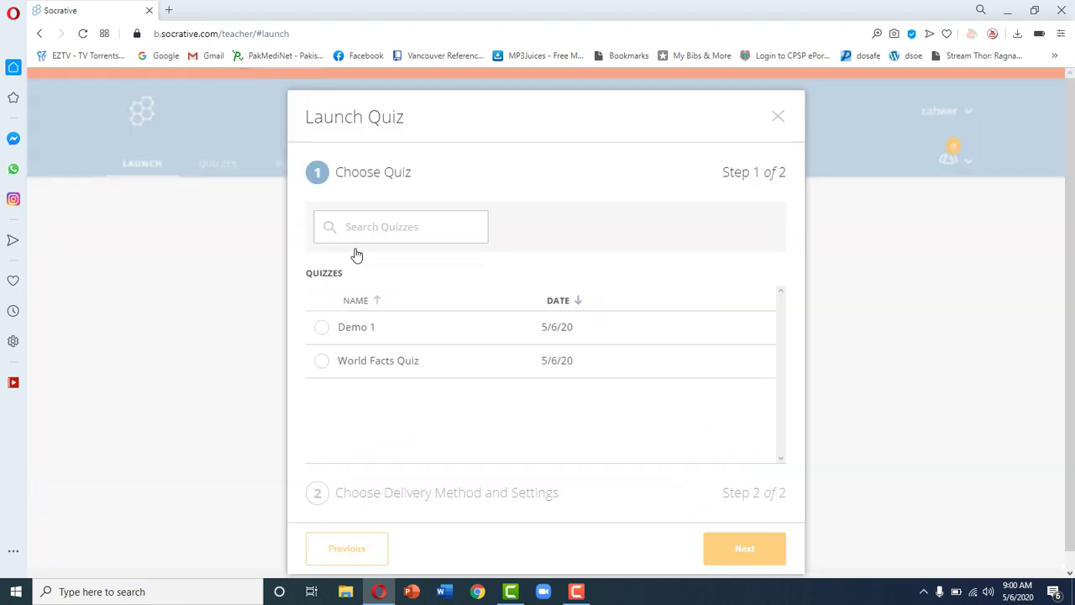
{"action": "left_click", "coordinate": [356, 328]}
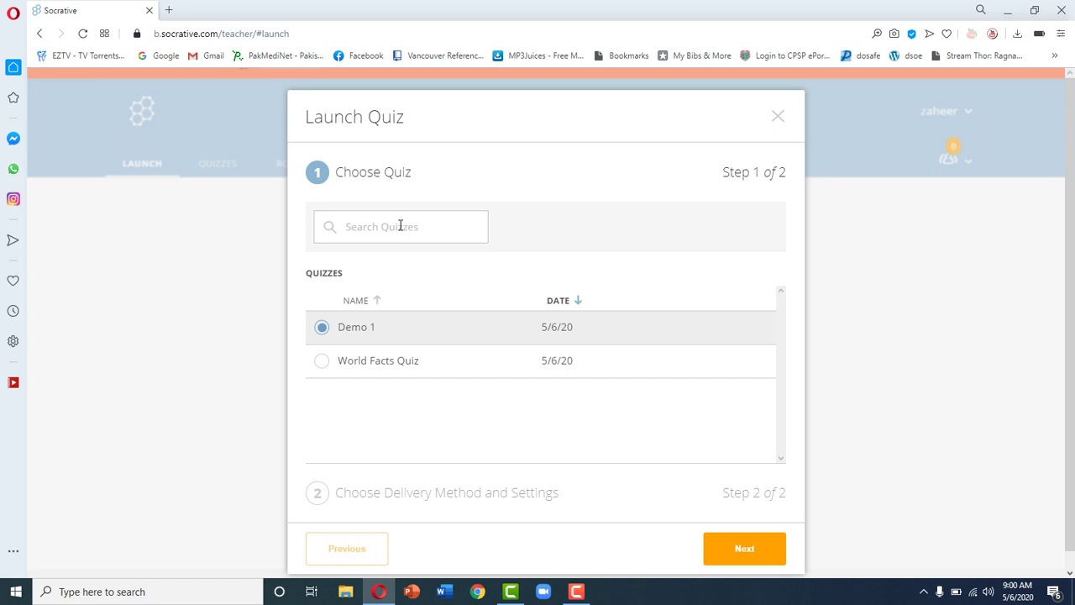
{"action": "left_click", "coordinate": [401, 226]}
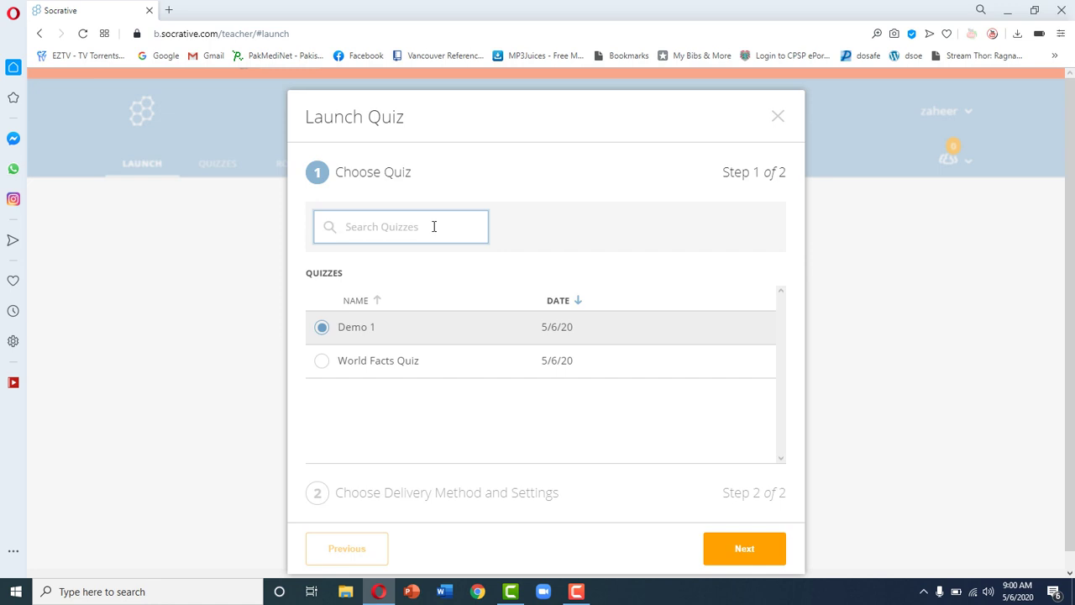
{"action": "left_click", "coordinate": [348, 332]}
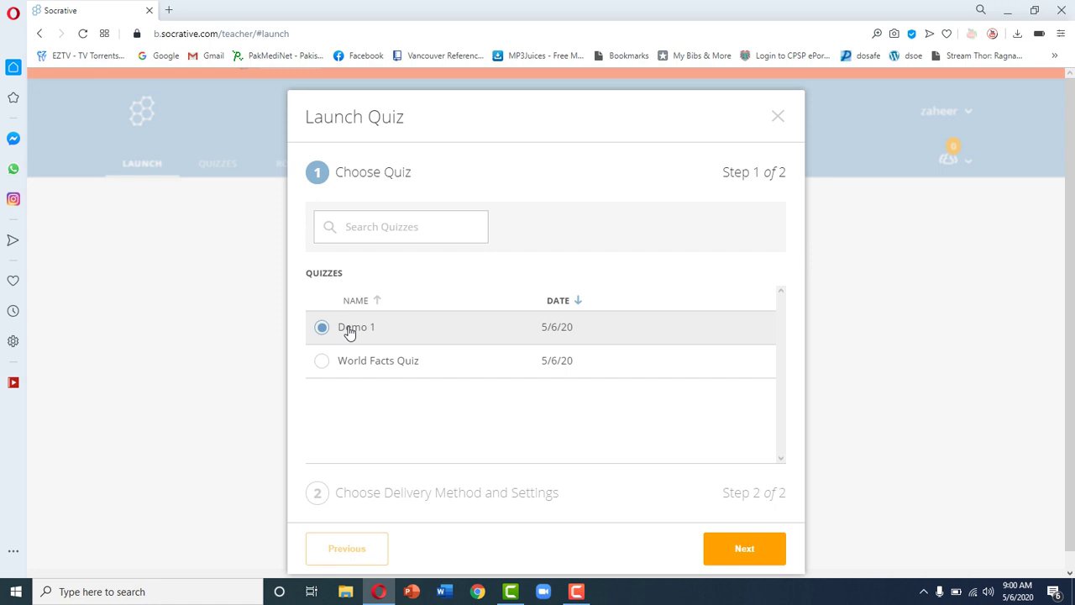
Step: Advance to step 2 and choose Open Navigation as the delivery method
{"action": "left_click", "coordinate": [743, 551]}
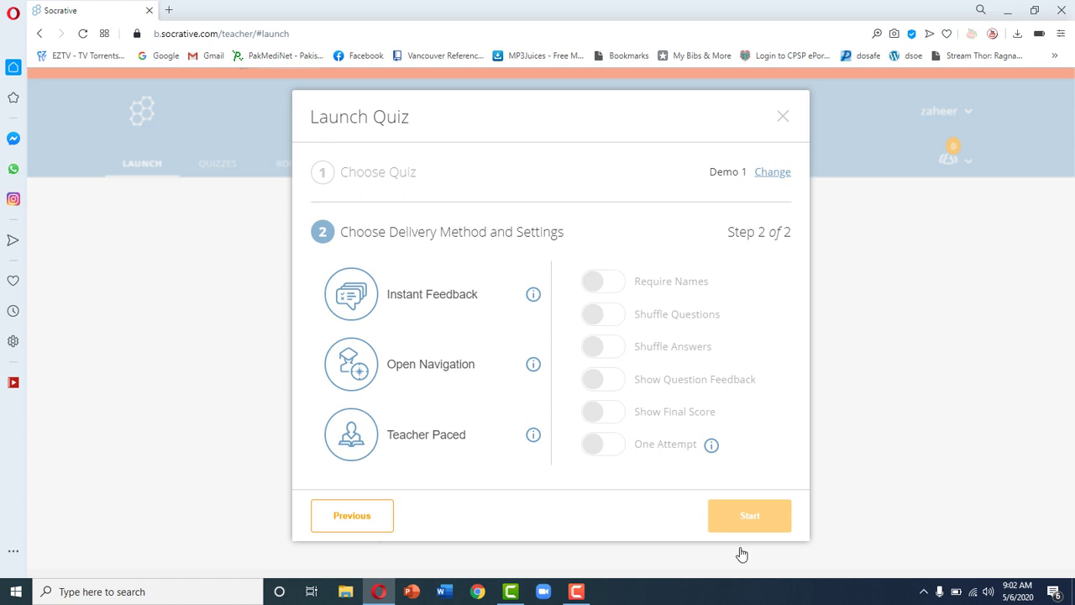
{"action": "left_click", "coordinate": [467, 374]}
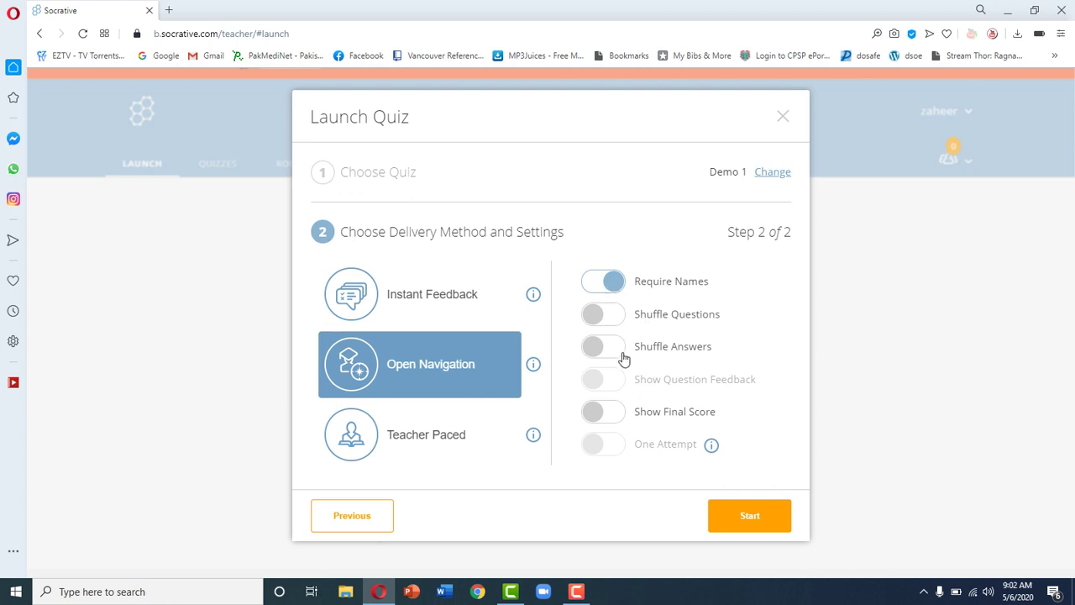
Step: Turn on Shuffle Questions, Shuffle Answers and Show Final Score, then start Demo 1
{"action": "left_click", "coordinate": [603, 313]}
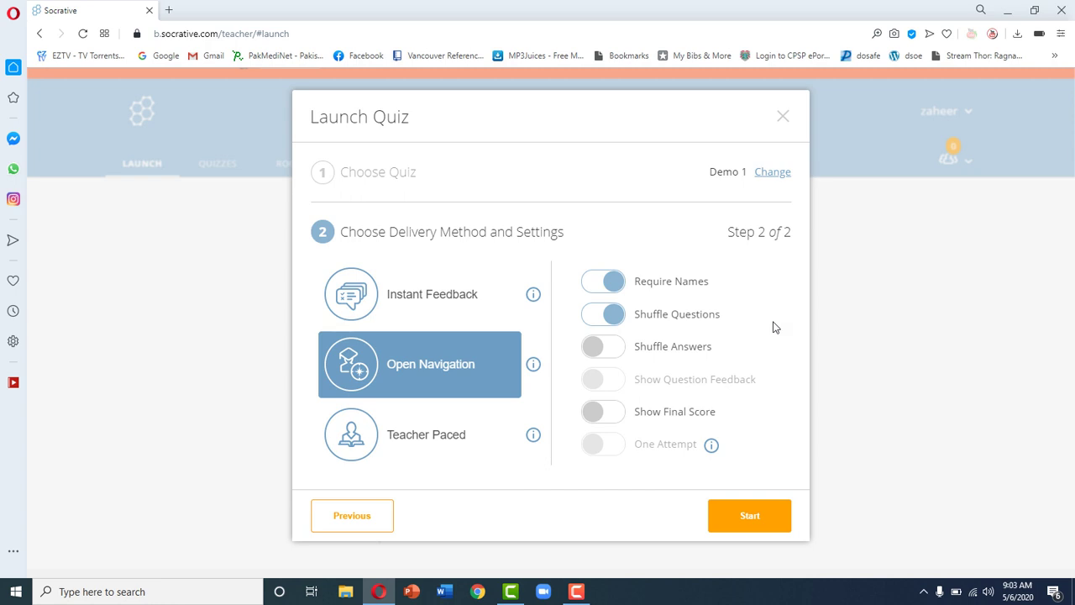
{"action": "left_click", "coordinate": [607, 349]}
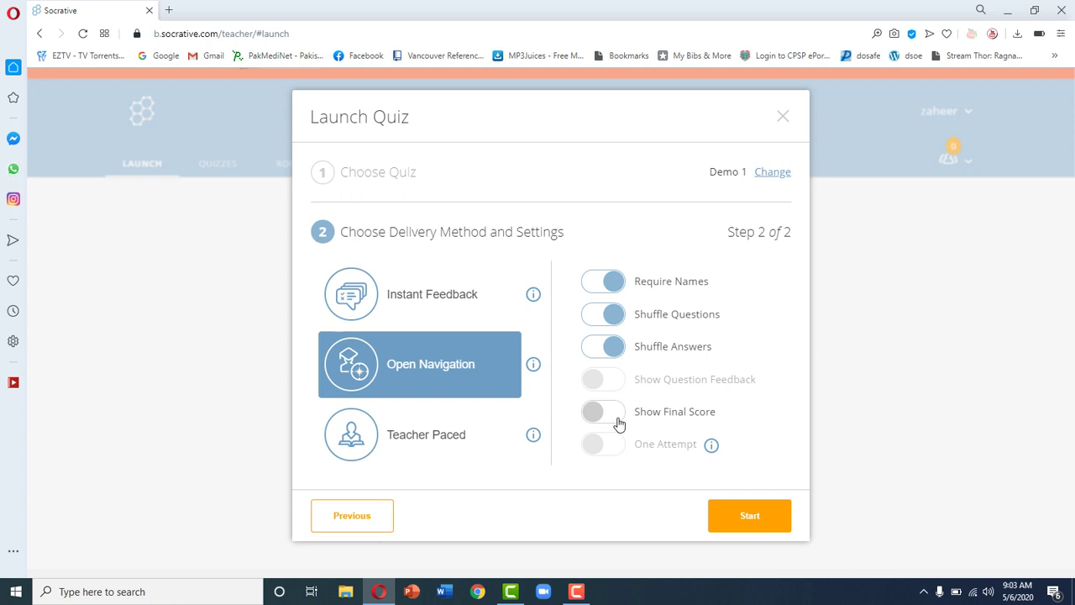
{"action": "left_click", "coordinate": [615, 420]}
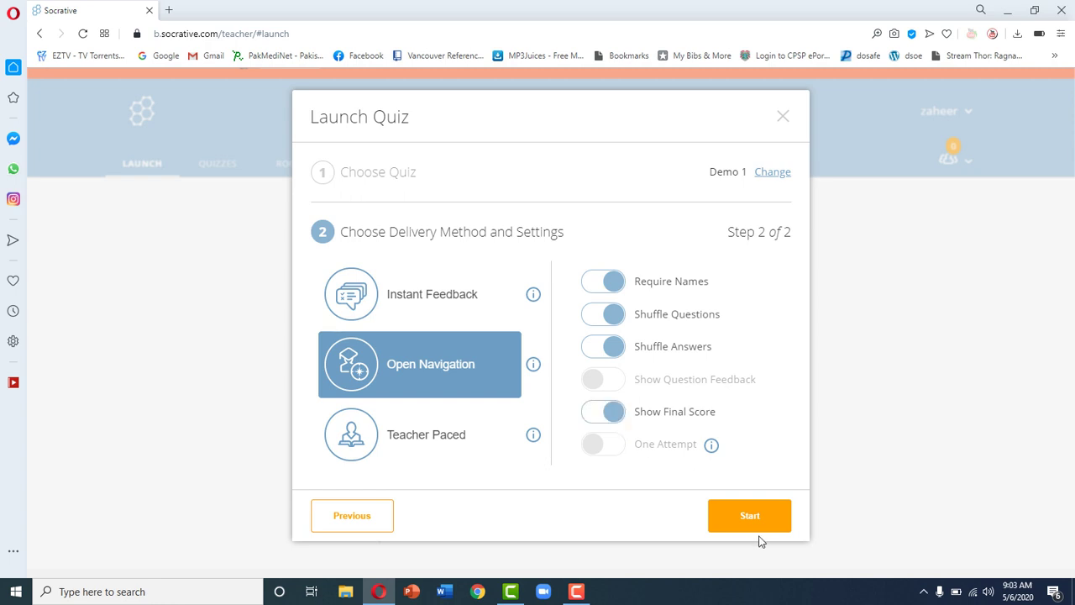
{"action": "left_click", "coordinate": [757, 519]}
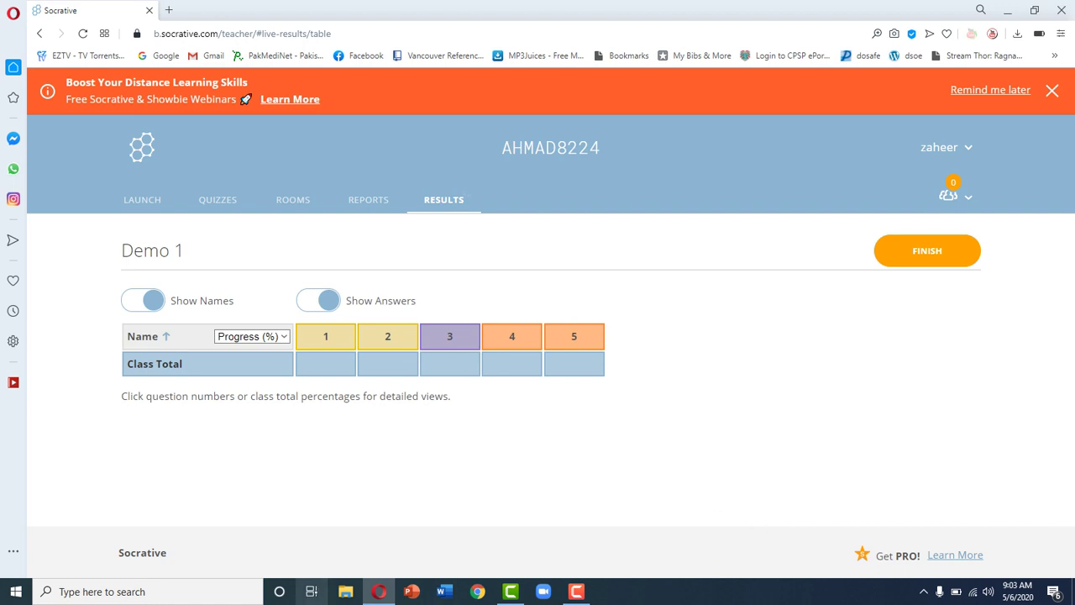
Step: Open a separate Google Chrome window showing a blank new tab
{"action": "left_click", "coordinate": [485, 593]}
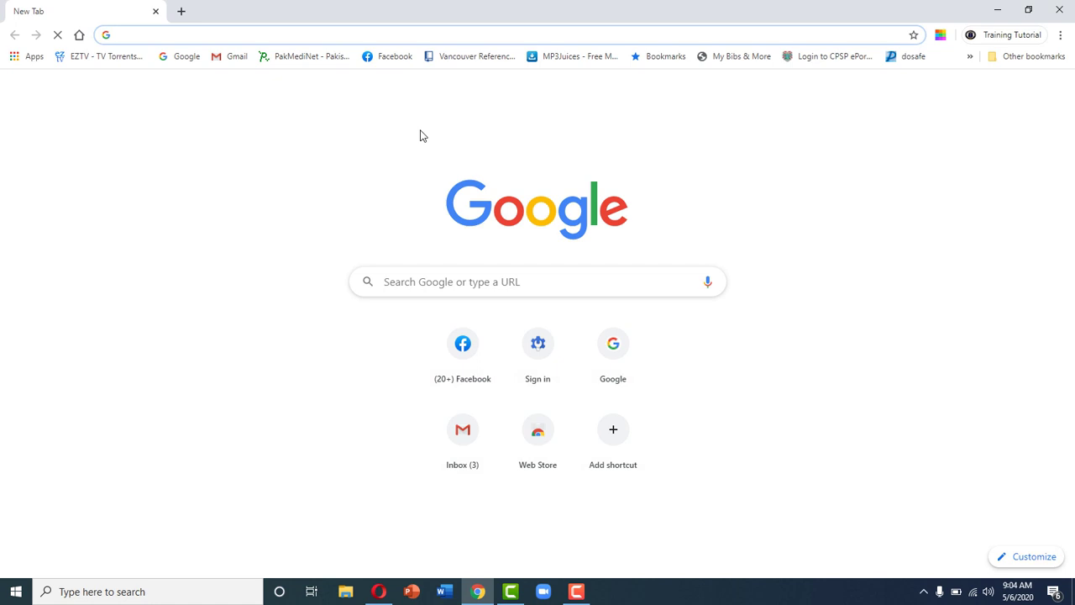
Step: Search Google for 'socrative student' and open the Socrative student login result
{"action": "type", "text": "socrati"}
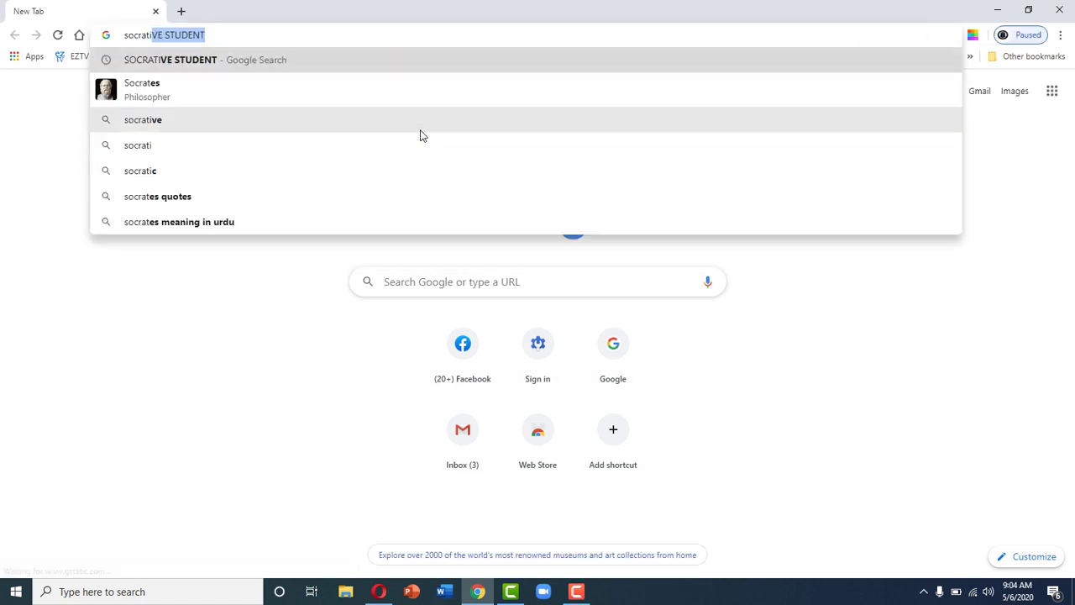
{"action": "type", "text": "ve studen"}
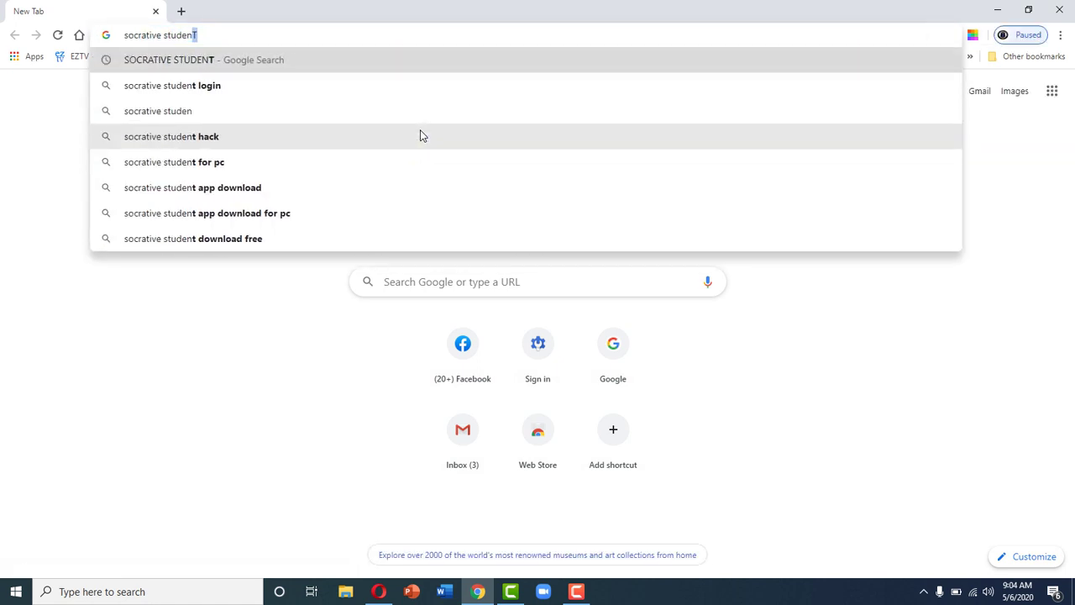
{"action": "type", "text": "t"}
{"action": "key", "text": "Return"}
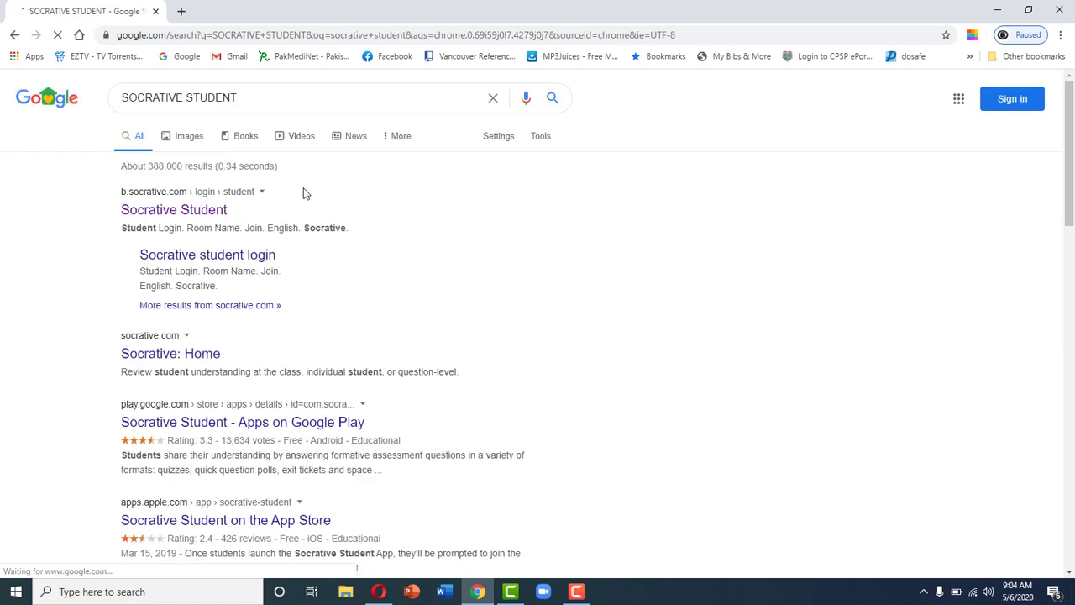
{"action": "left_click", "coordinate": [220, 257]}
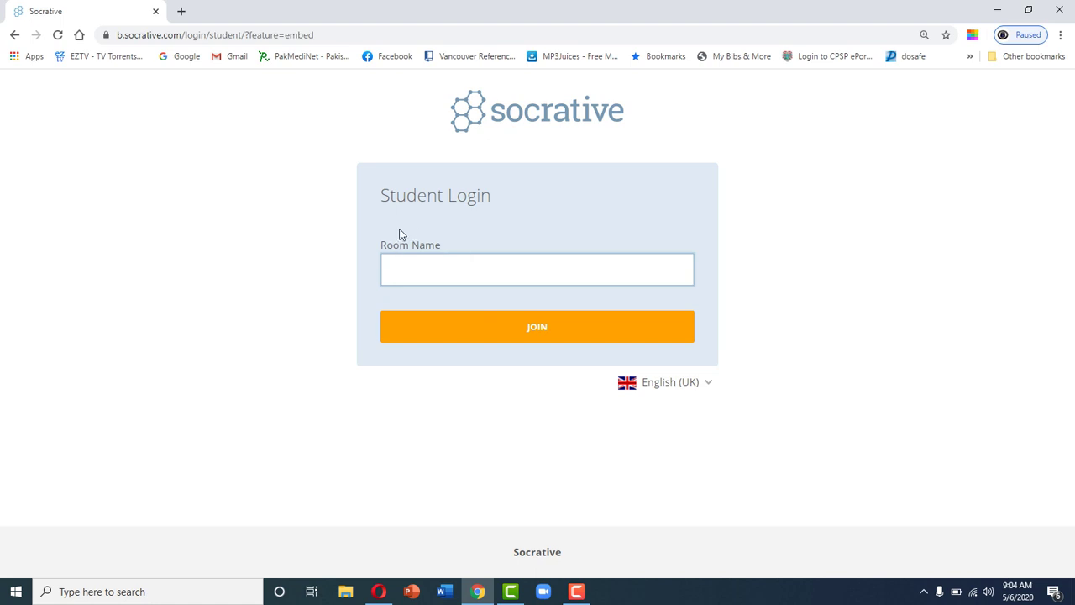
Step: Join the teacher's Socrative room as a student and type the student's full name
{"action": "left_click", "coordinate": [379, 591]}
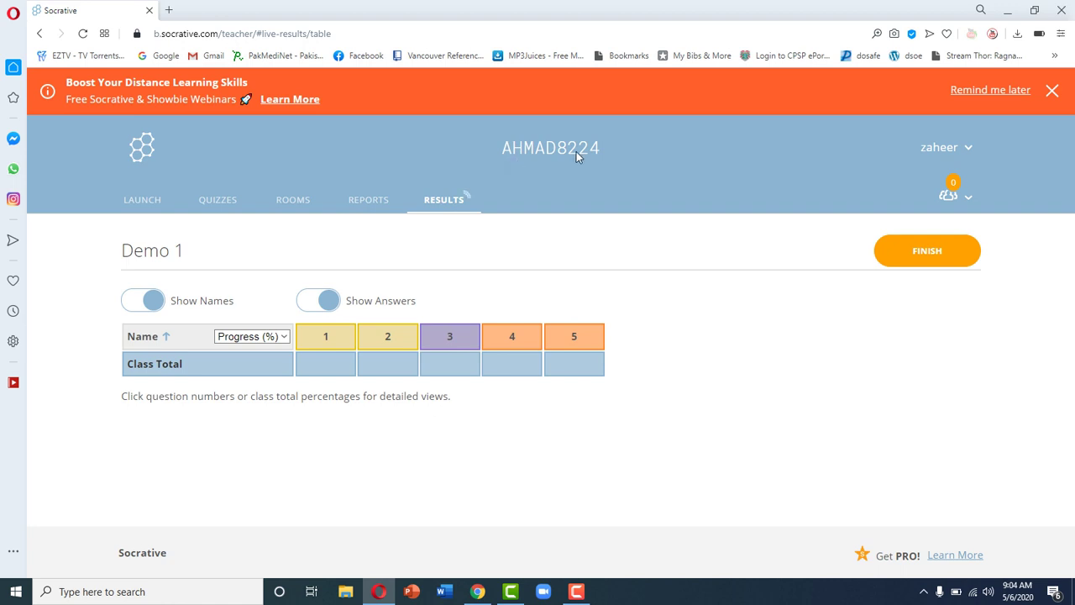
{"action": "left_click", "coordinate": [477, 591]}
{"action": "left_click", "coordinate": [560, 271]}
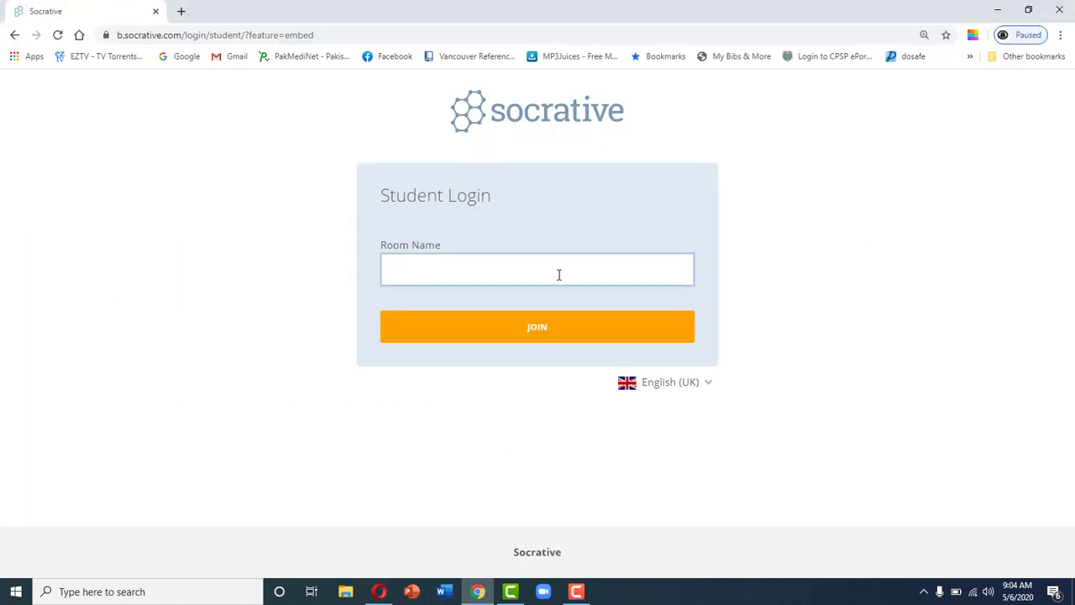
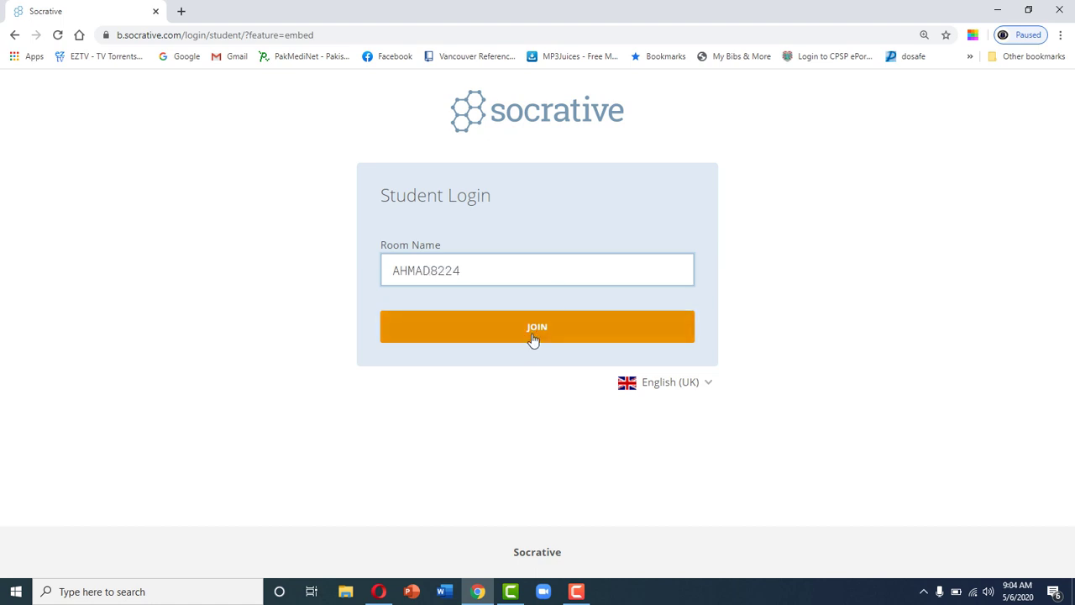
{"action": "left_click", "coordinate": [532, 343]}
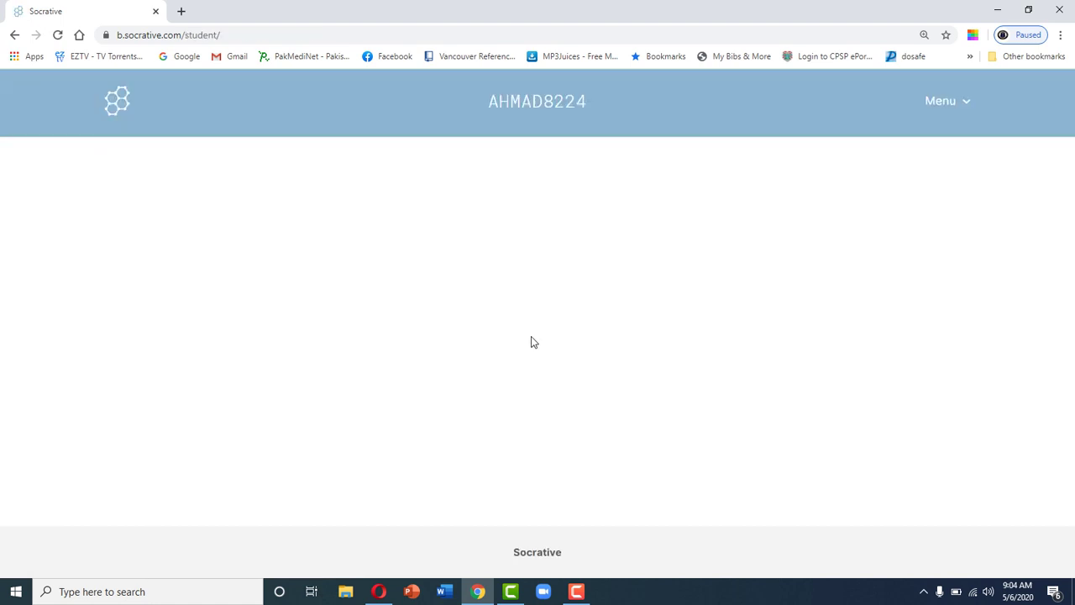
{"action": "left_click", "coordinate": [494, 265]}
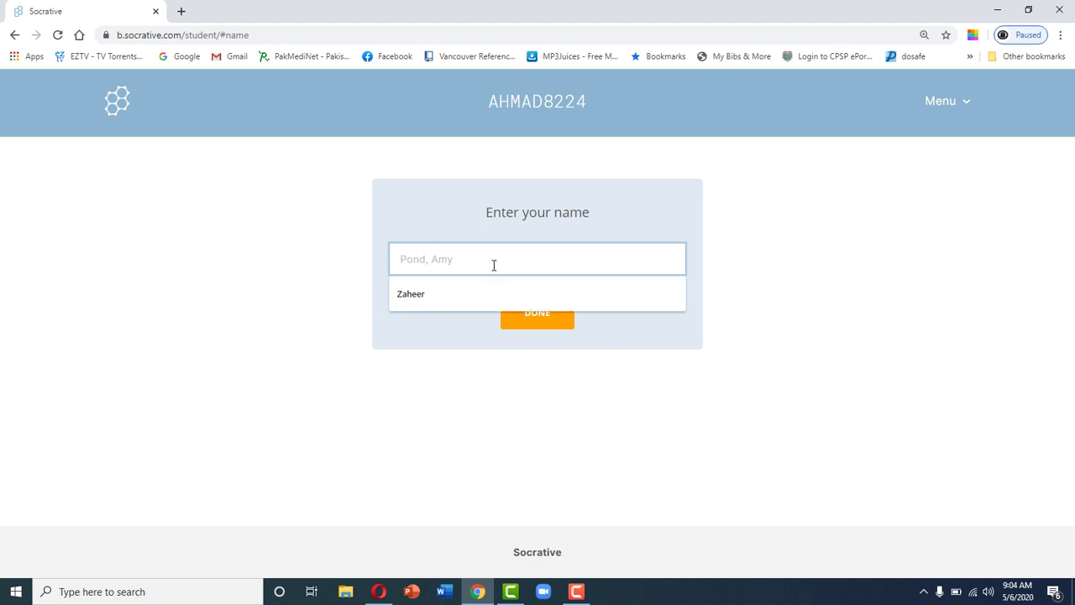
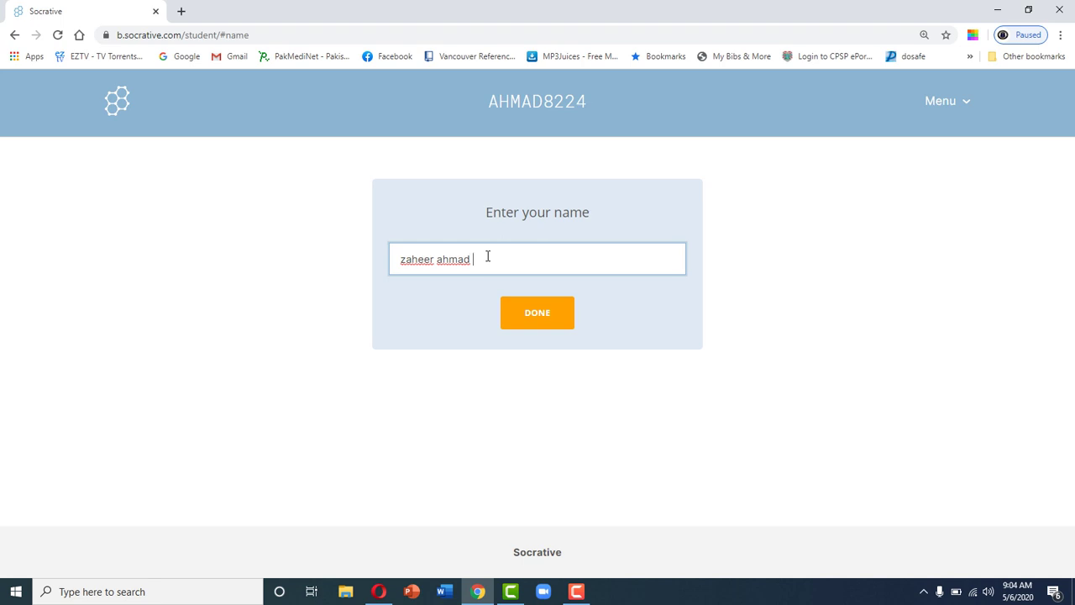
Step: Append the identifying number to the end of the student's name
{"action": "type", "text": "228"}
Step: Submit the name, answer 12-16 g/dl and Imran Khan for questions 1 and 2, then reach question 3
{"action": "left_click", "coordinate": [544, 323]}
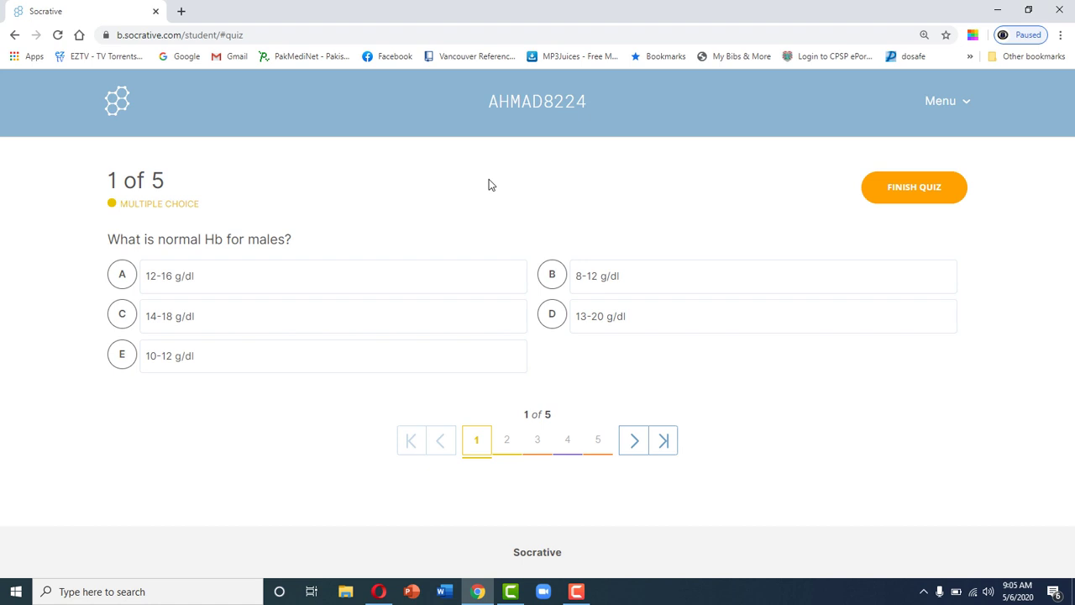
{"action": "left_click", "coordinate": [235, 286]}
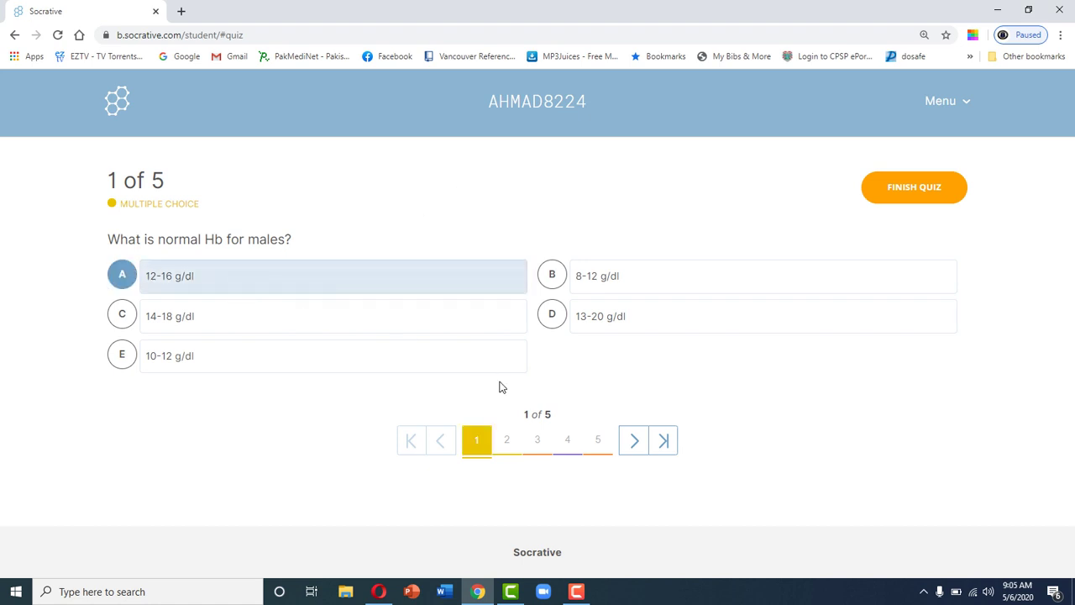
{"action": "left_click", "coordinate": [506, 440]}
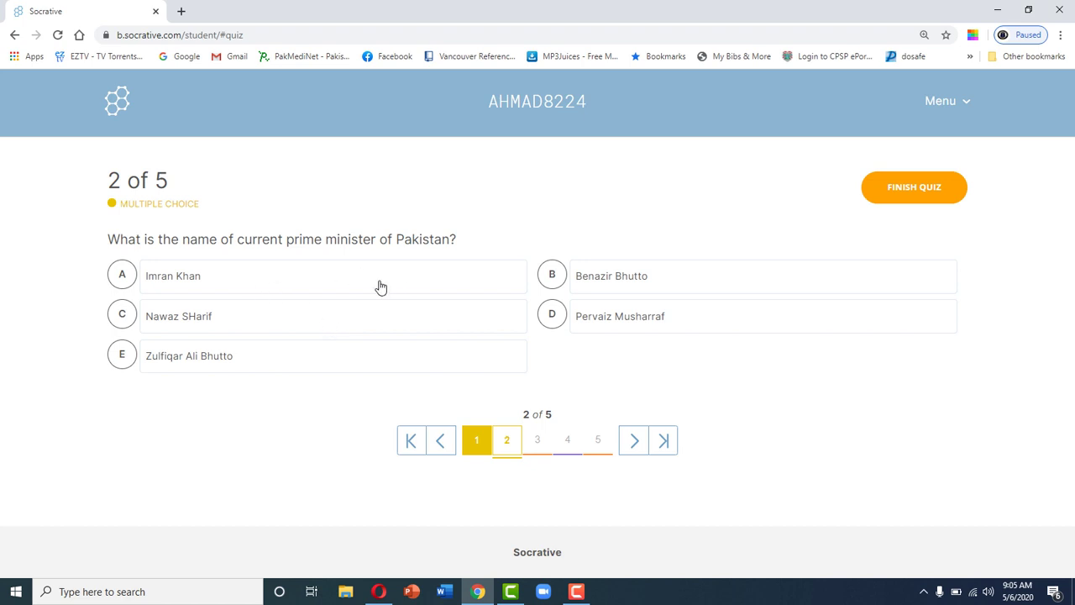
{"action": "left_click", "coordinate": [230, 273]}
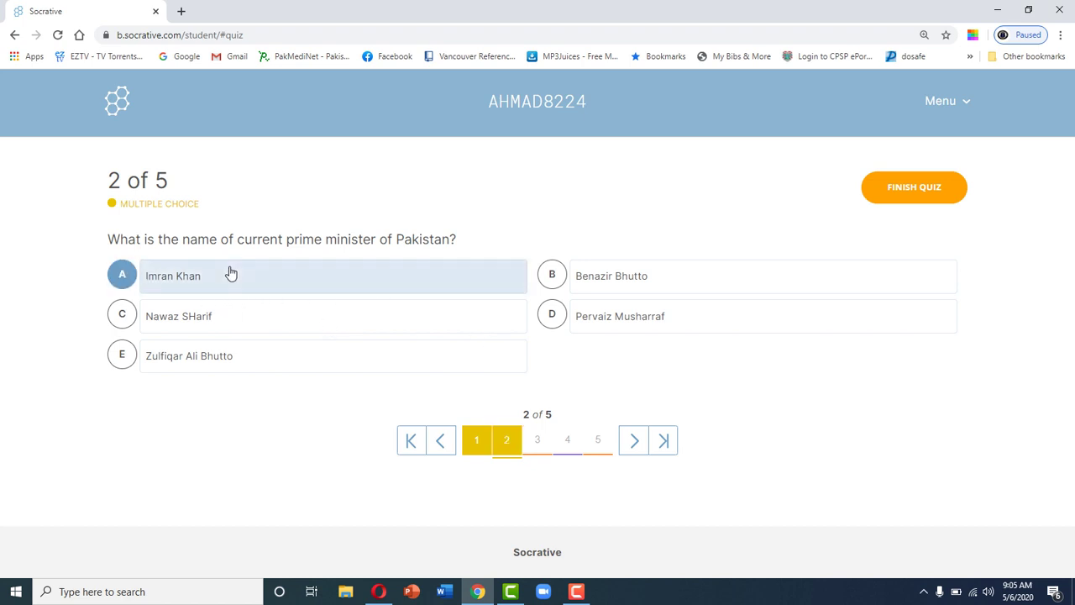
{"action": "left_click", "coordinate": [535, 441]}
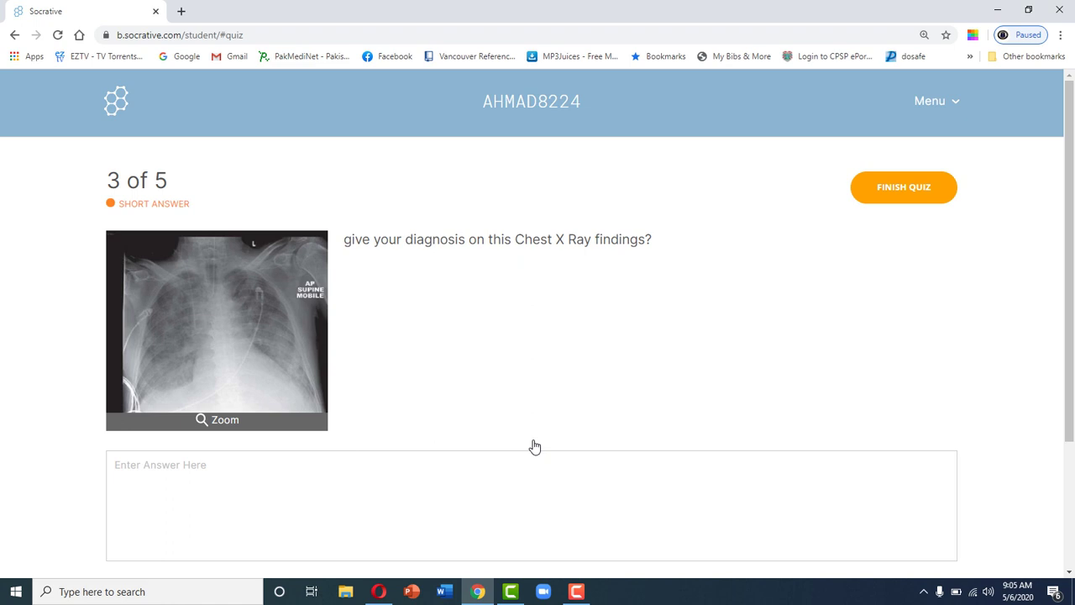
Step: Inspect the enlarged chest X-ray, answer ARDS for question 3, and move to question 4
{"action": "left_click", "coordinate": [267, 329]}
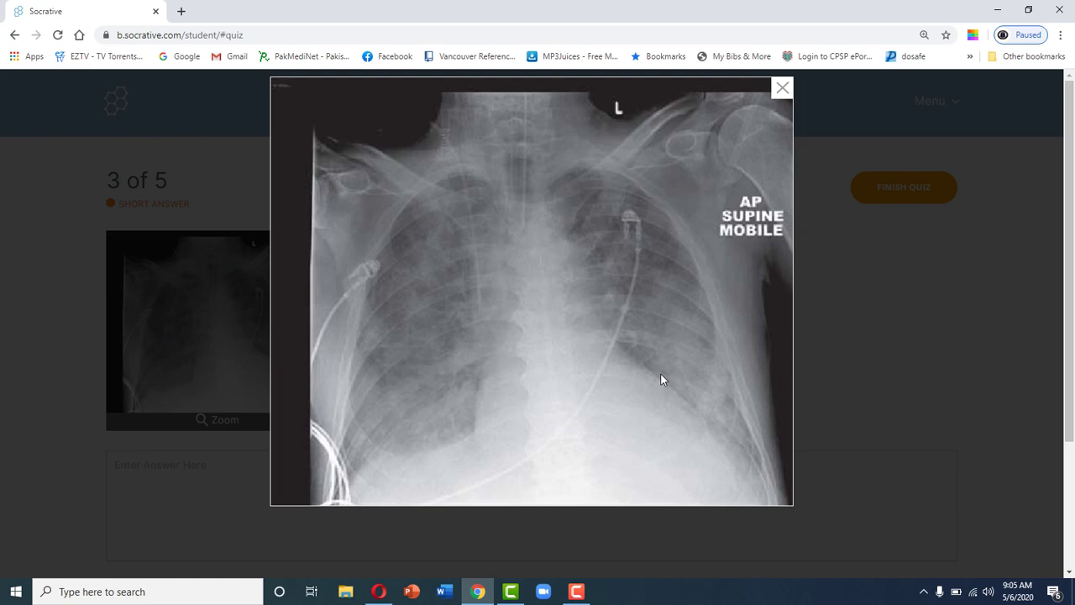
{"action": "left_click", "coordinate": [782, 88]}
{"action": "left_click", "coordinate": [439, 483]}
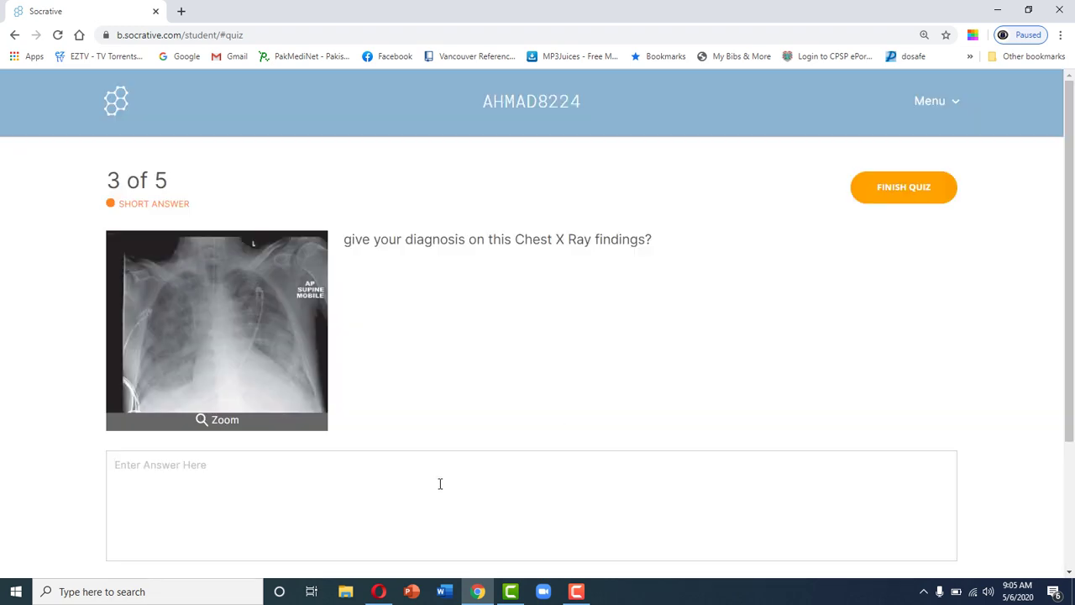
{"action": "type", "text": "ARDS"}
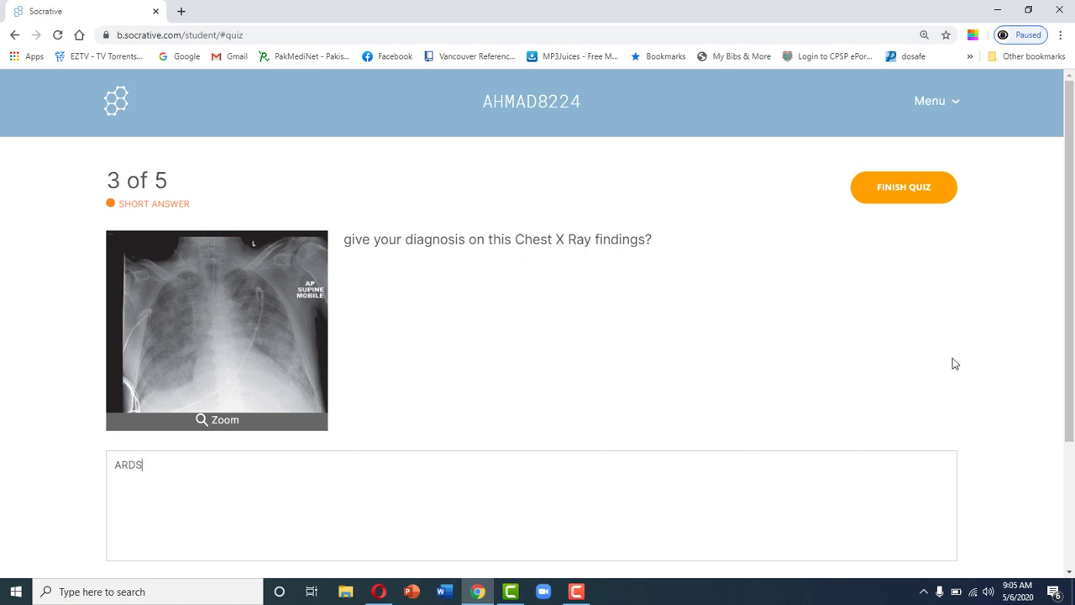
{"action": "scroll", "coordinate": [955, 363], "scroll_direction": "down", "scroll_amount": 3}
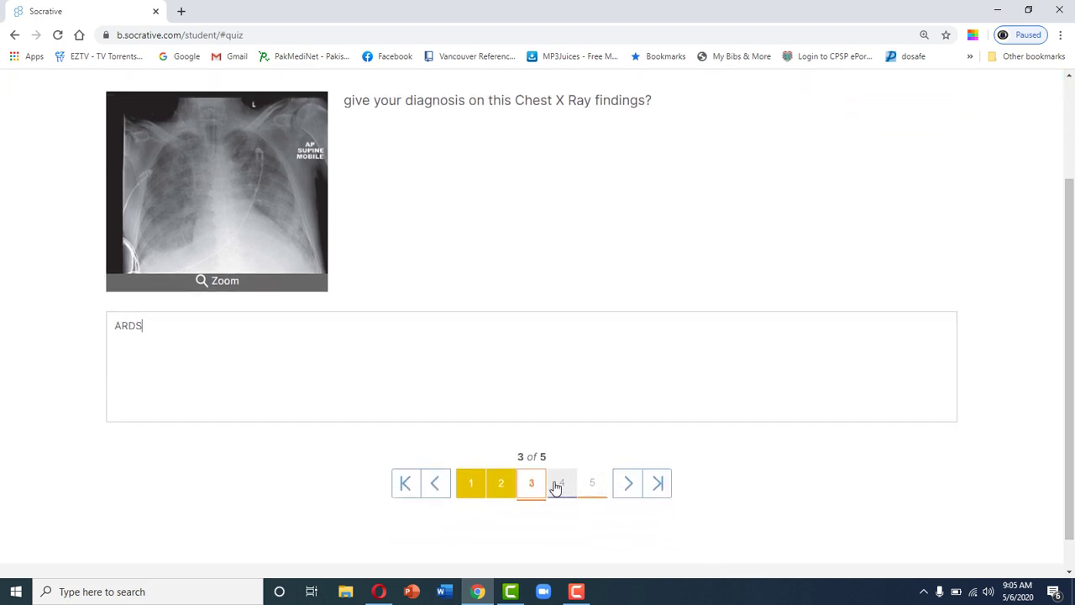
{"action": "left_click", "coordinate": [558, 485]}
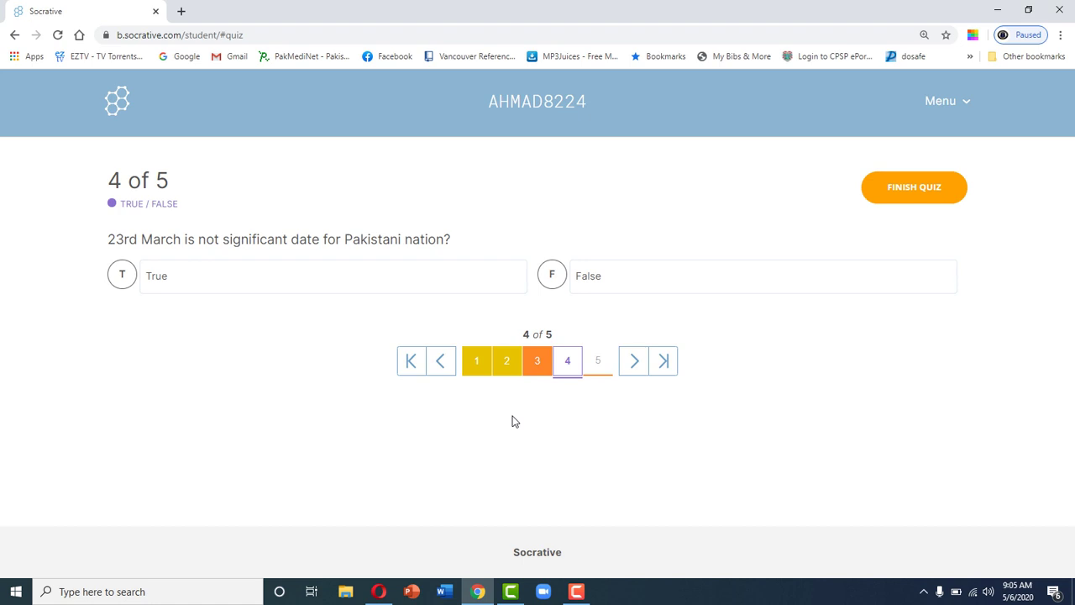
Step: Answer question 5 with 'it is process of conversion of substrates to glucose in body' and mark question 4 False
{"action": "left_click", "coordinate": [602, 358]}
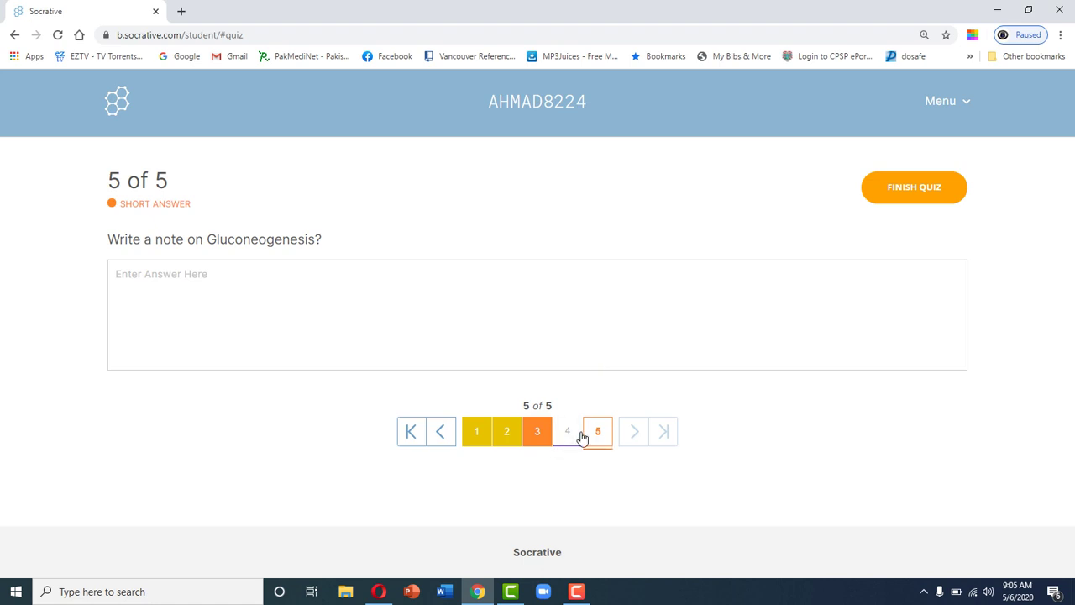
{"action": "left_click", "coordinate": [344, 284]}
{"action": "type", "text": "it is process of conversio"}
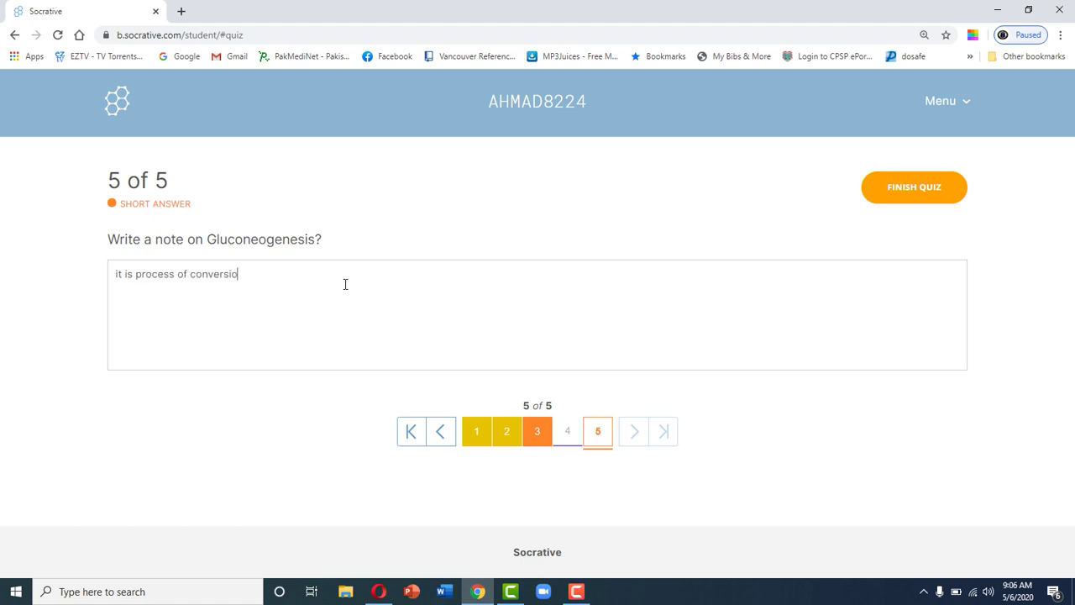
{"action": "type", "text": "n of substrates to glucose in"}
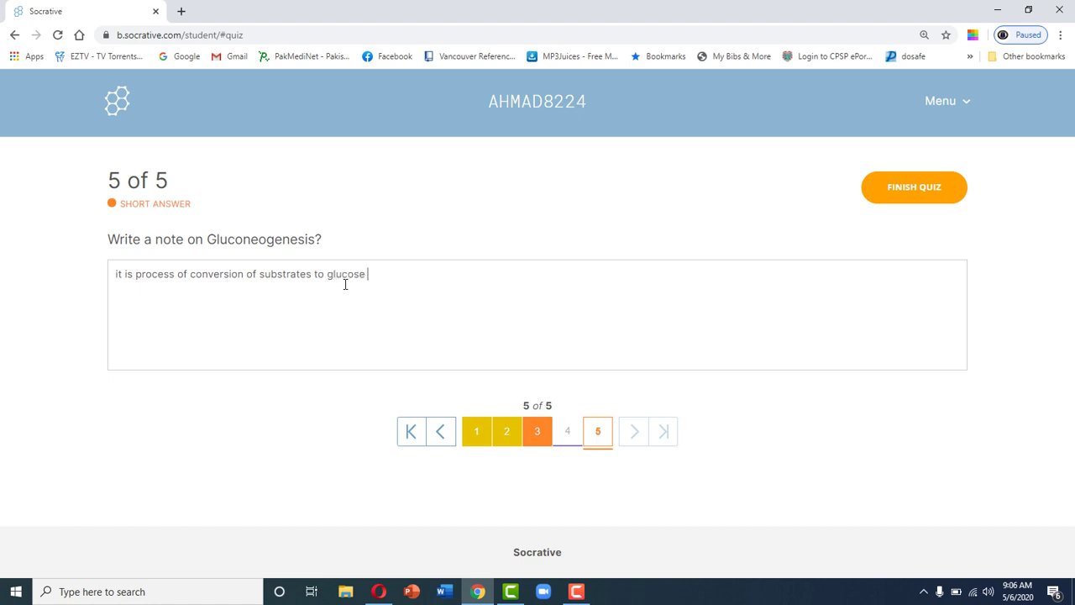
{"action": "type", "text": " body"}
{"action": "left_click", "coordinate": [569, 433]}
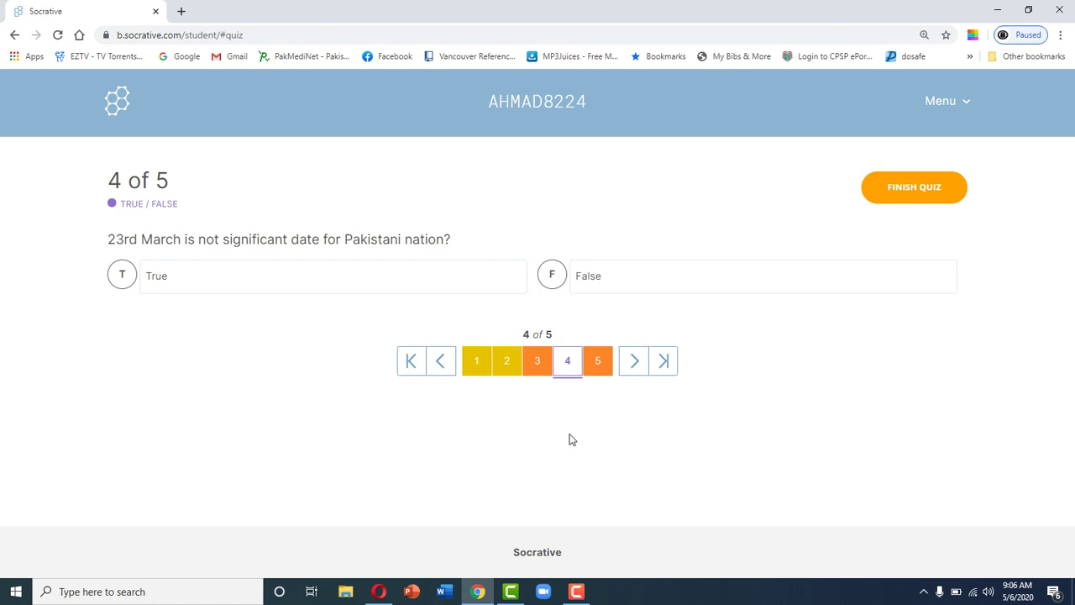
{"action": "left_click", "coordinate": [592, 276]}
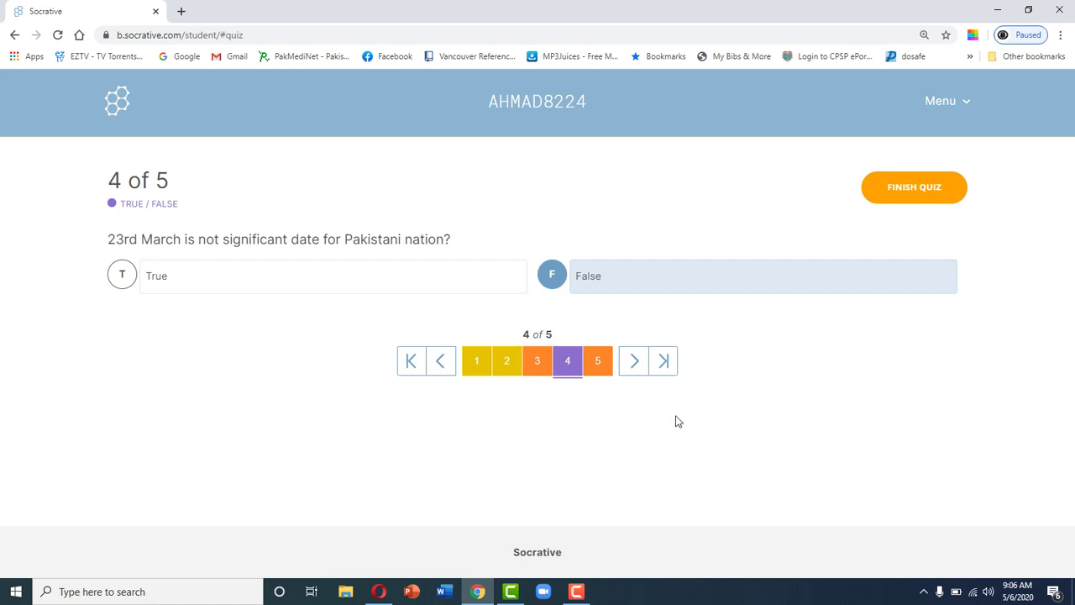
Step: Finish and confirm the student quiz, dismiss the score summary, and return to the teacher's Demo 1 results
{"action": "left_click", "coordinate": [921, 195]}
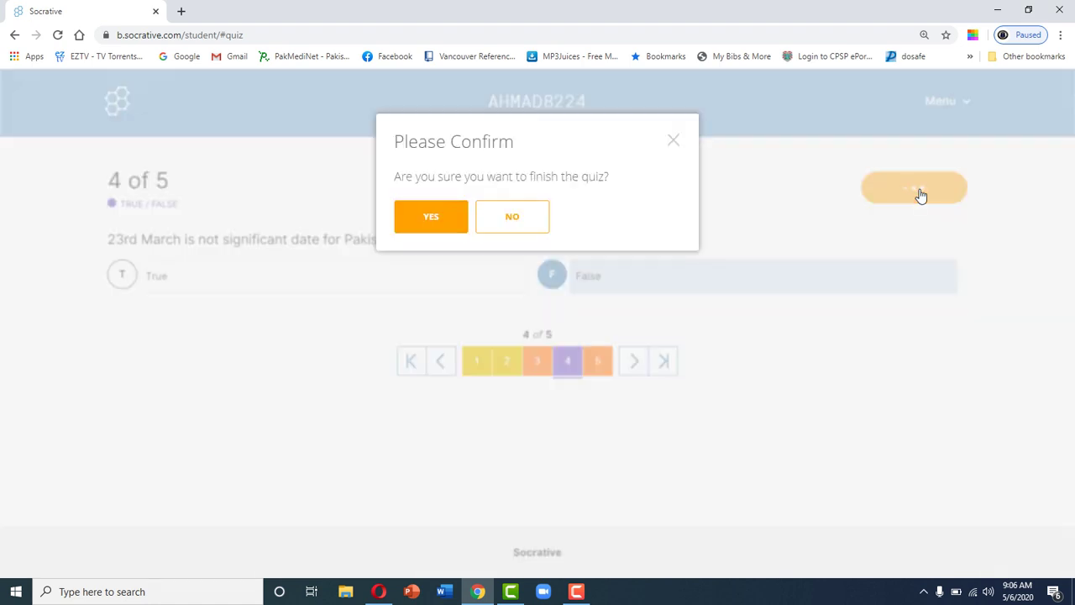
{"action": "left_click", "coordinate": [448, 217]}
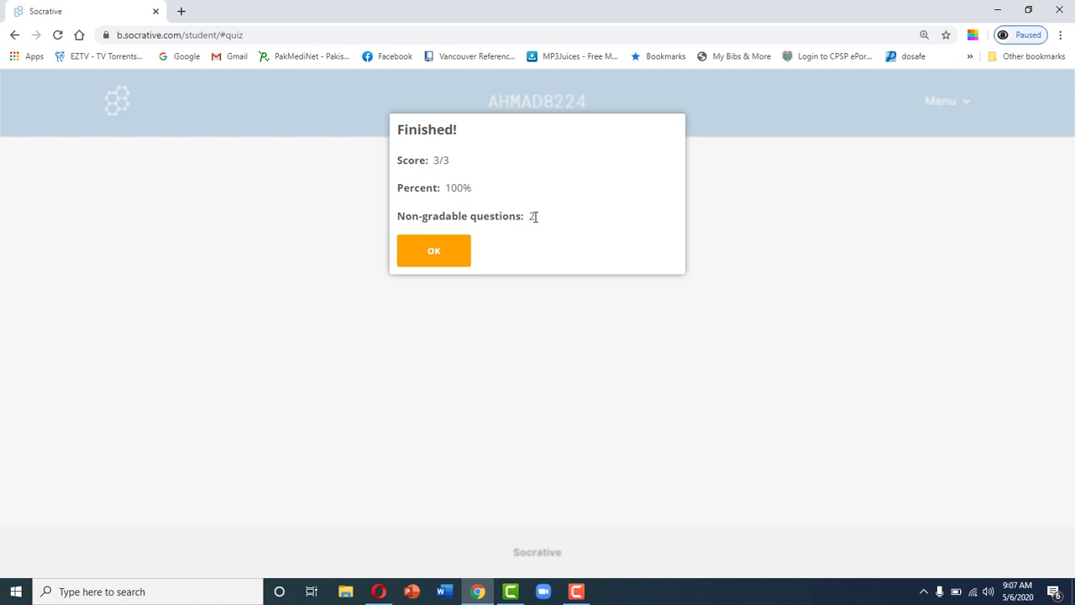
{"action": "left_click", "coordinate": [449, 249]}
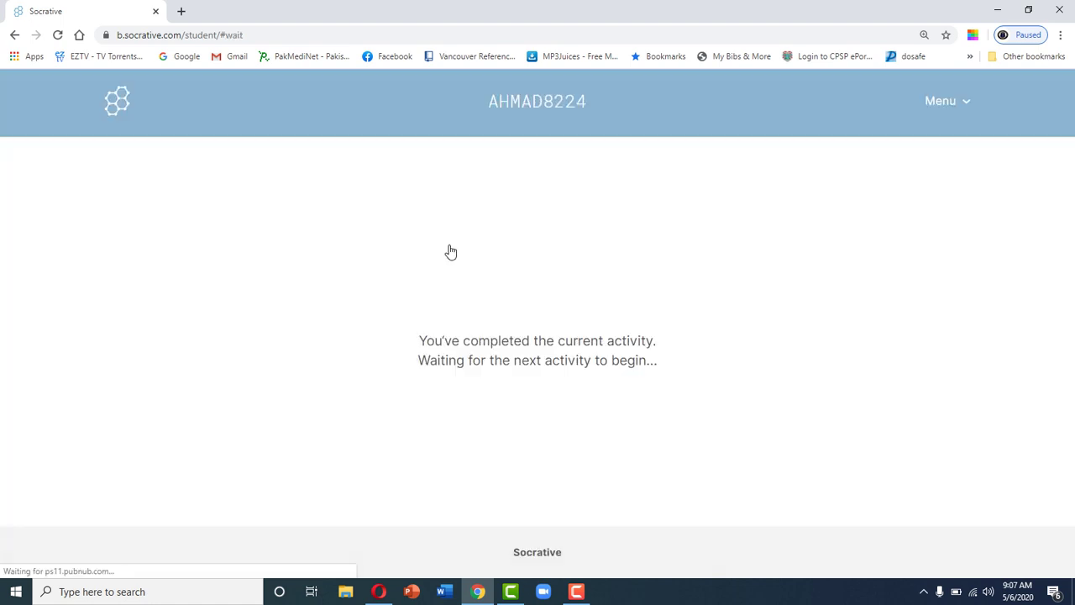
{"action": "left_click", "coordinate": [374, 593]}
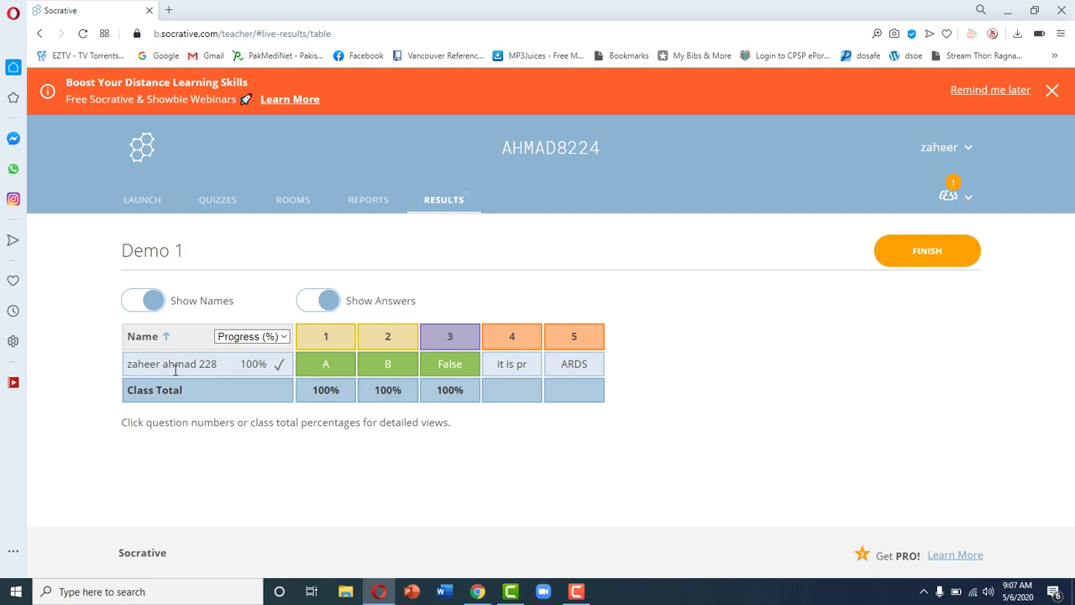
Step: End the Demo 1 activity and turn on Show Answers and Show Names in the results table
{"action": "left_click", "coordinate": [922, 254]}
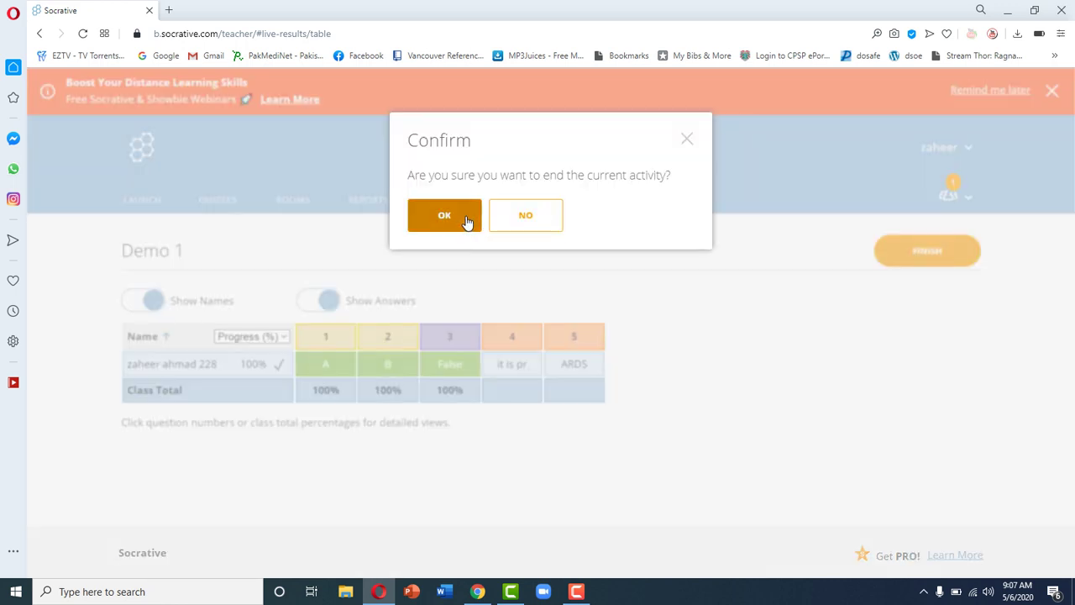
{"action": "left_click", "coordinate": [444, 217]}
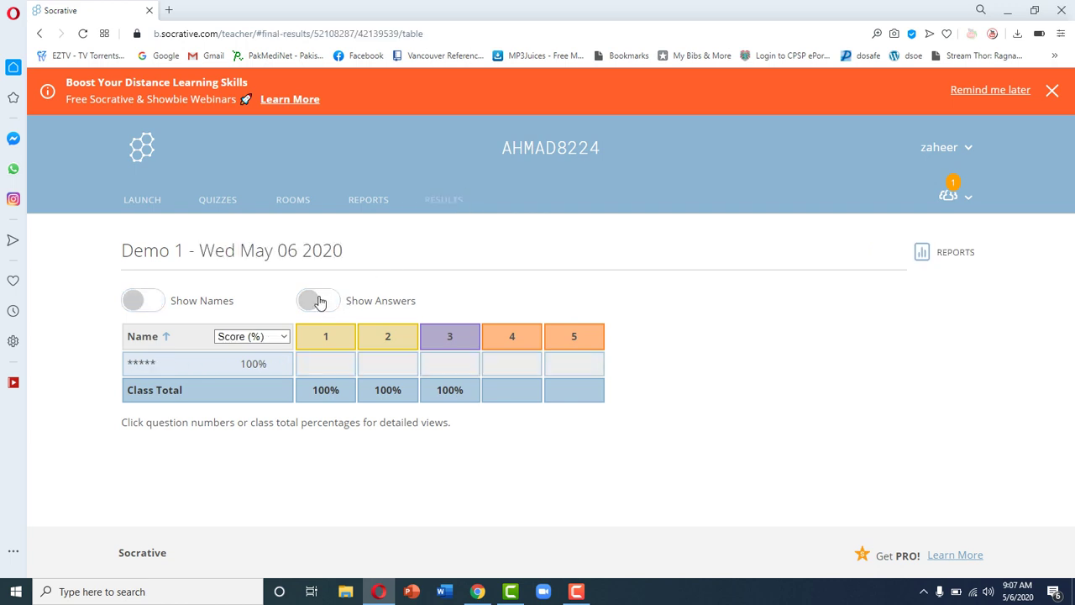
{"action": "left_click", "coordinate": [317, 301]}
{"action": "left_click", "coordinate": [141, 301]}
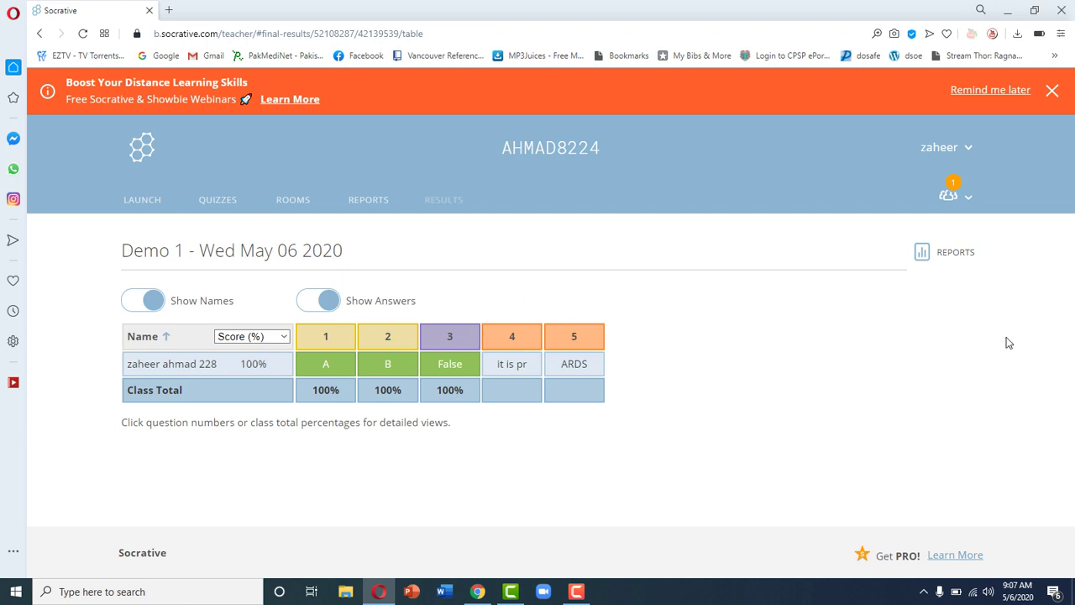
Step: Download the Whole Class Excel report for Demo 1 and show it in the Downloads folder
{"action": "left_click", "coordinate": [945, 255]}
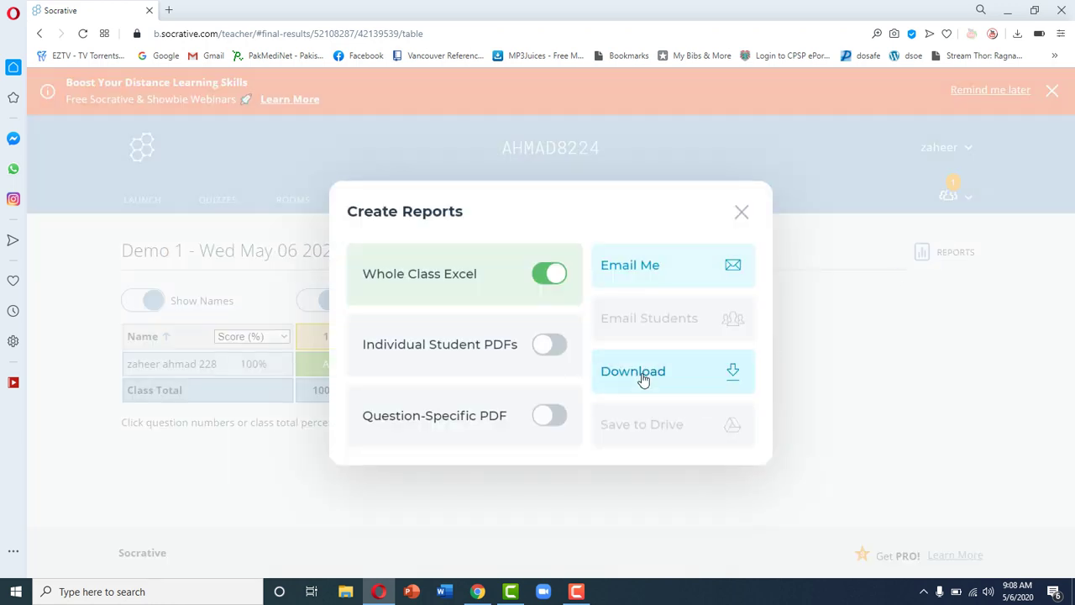
{"action": "left_click", "coordinate": [644, 380]}
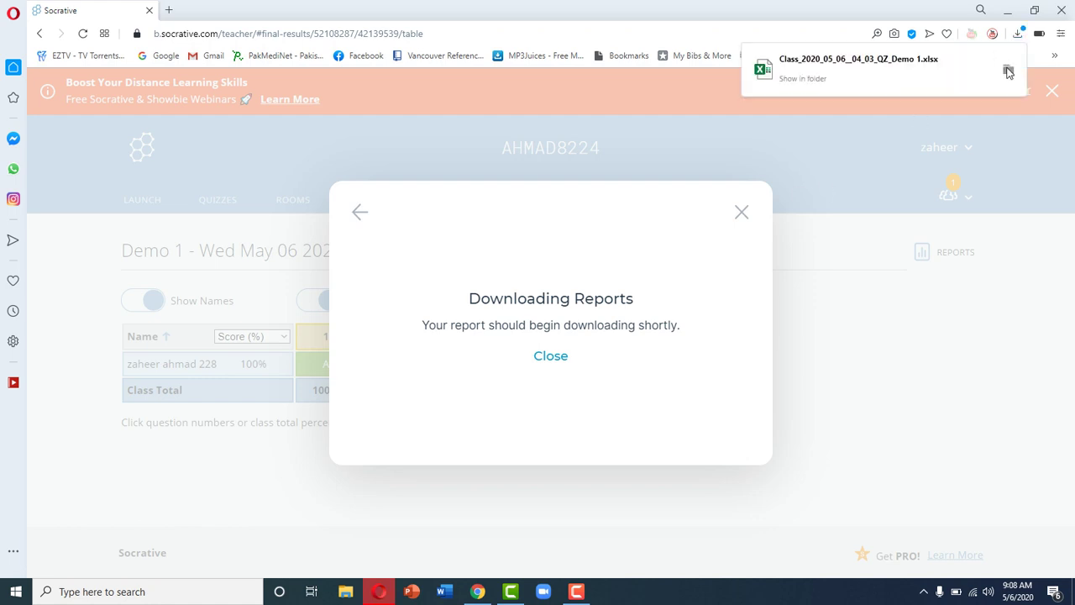
{"action": "left_click", "coordinate": [1007, 69]}
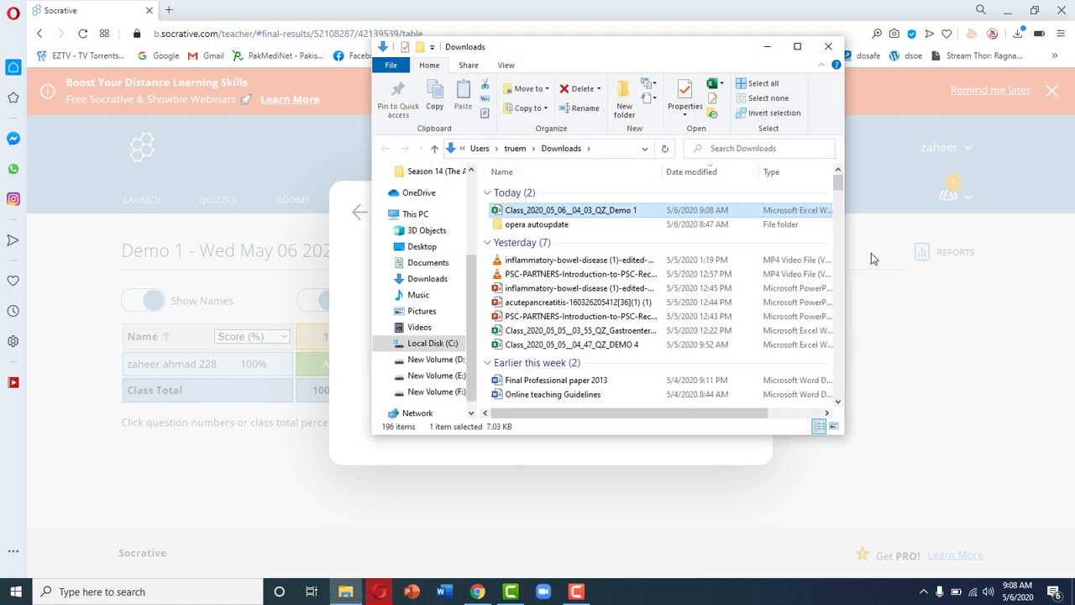
Step: Open Class_2020_05_06__04_03_QZ_Demo 1.xlsx in Excel from the Downloads folder
{"action": "key", "text": "Return"}
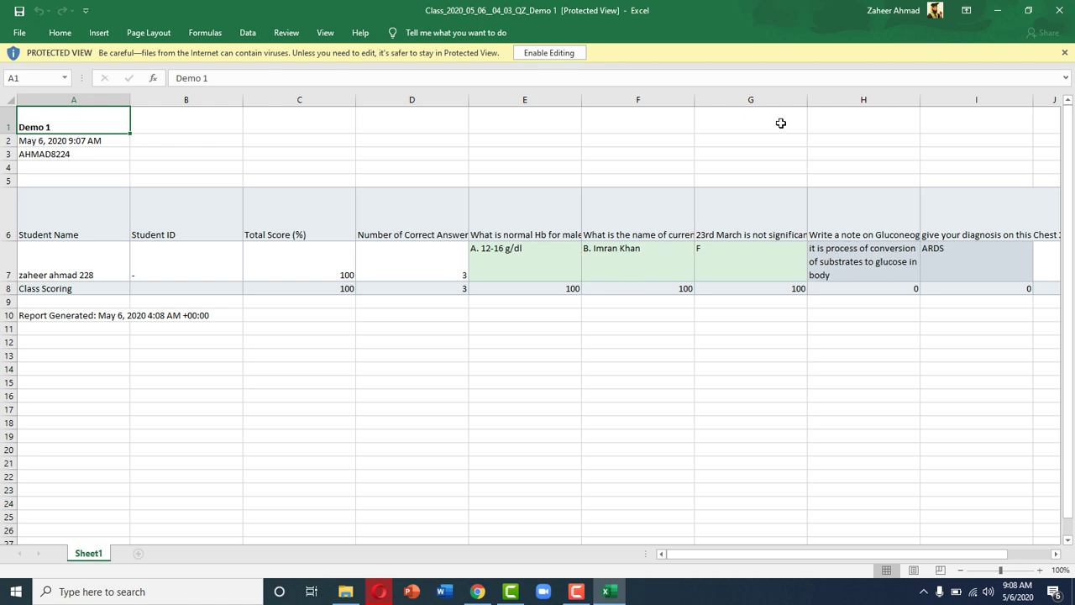
Step: Enable editing on the Demo 1 report and check the student's name in A7, score in C7 and answer in E7
{"action": "left_click", "coordinate": [571, 53]}
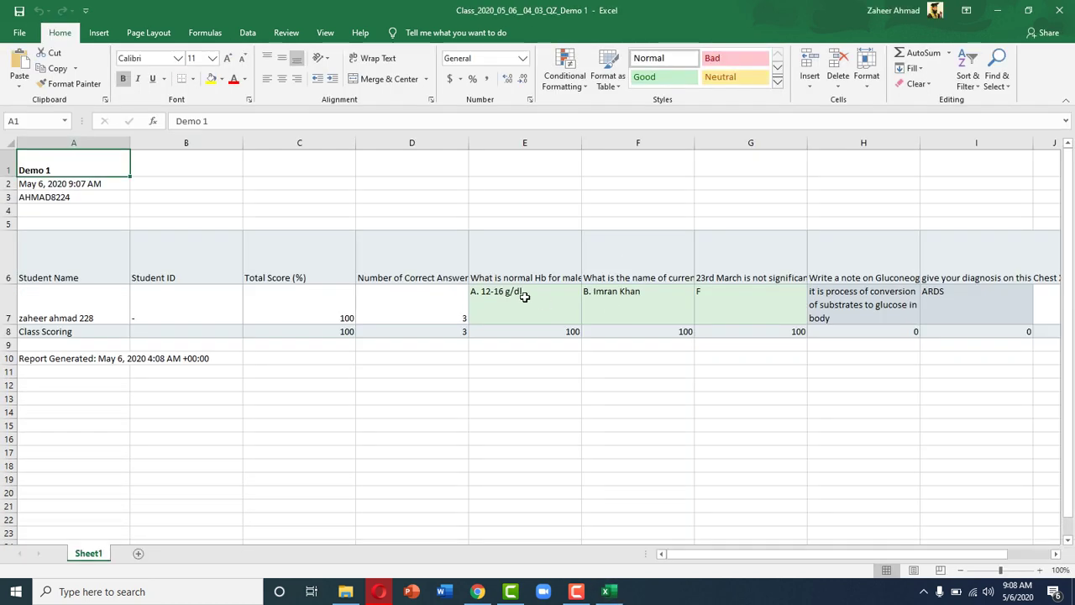
{"action": "left_click", "coordinate": [525, 296]}
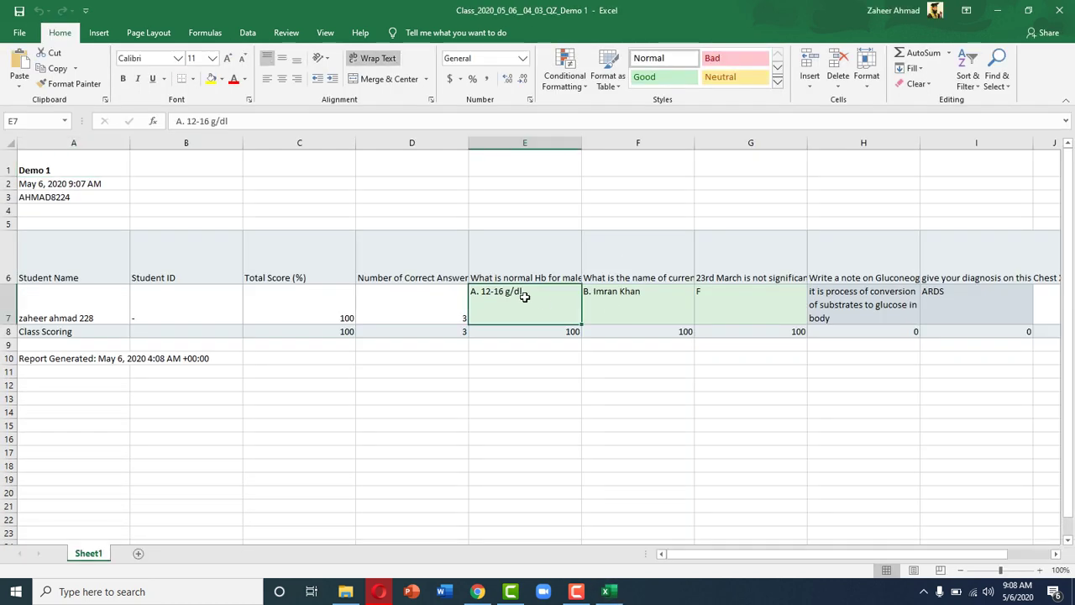
{"action": "left_click", "coordinate": [69, 313]}
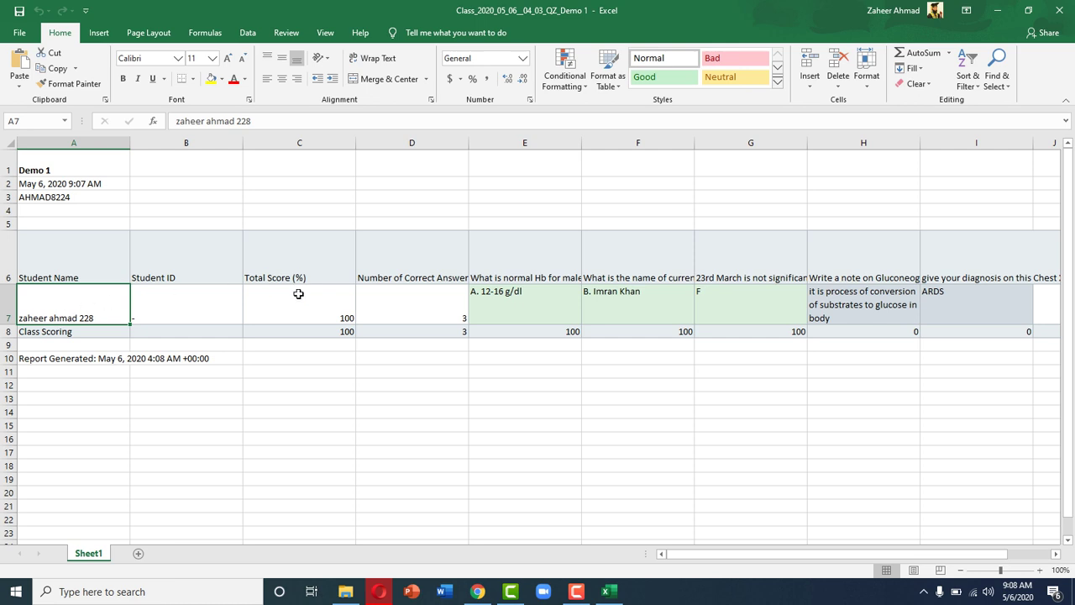
{"action": "left_click", "coordinate": [299, 294]}
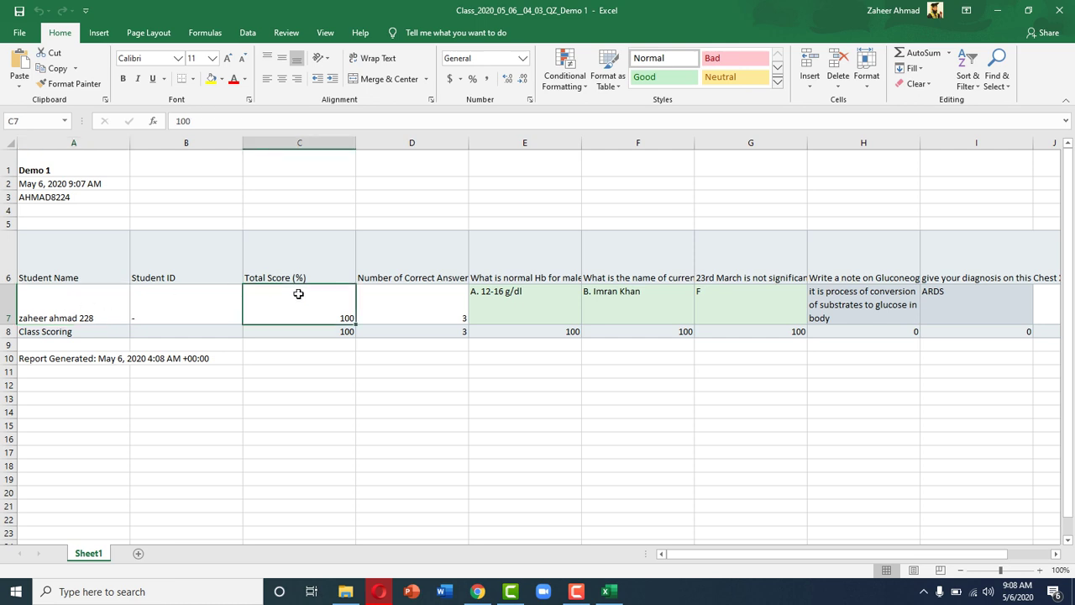
{"action": "left_click", "coordinate": [434, 293]}
{"action": "left_click", "coordinate": [527, 302]}
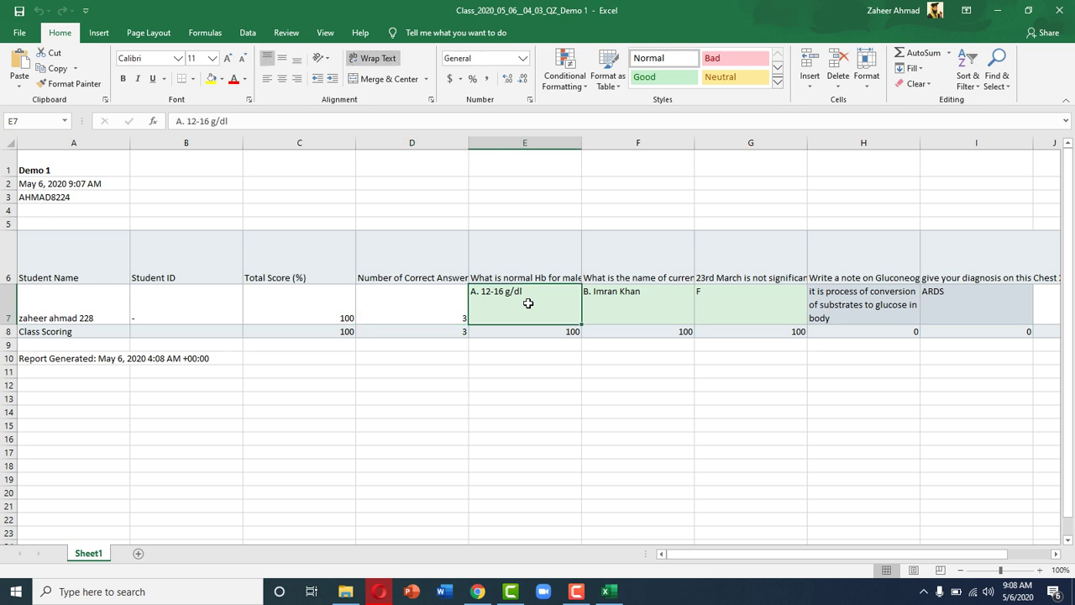
Step: Compare the student's answers to the first three questions in cells E7, F7 and G7
{"action": "left_click", "coordinate": [637, 300]}
{"action": "left_click", "coordinate": [734, 303]}
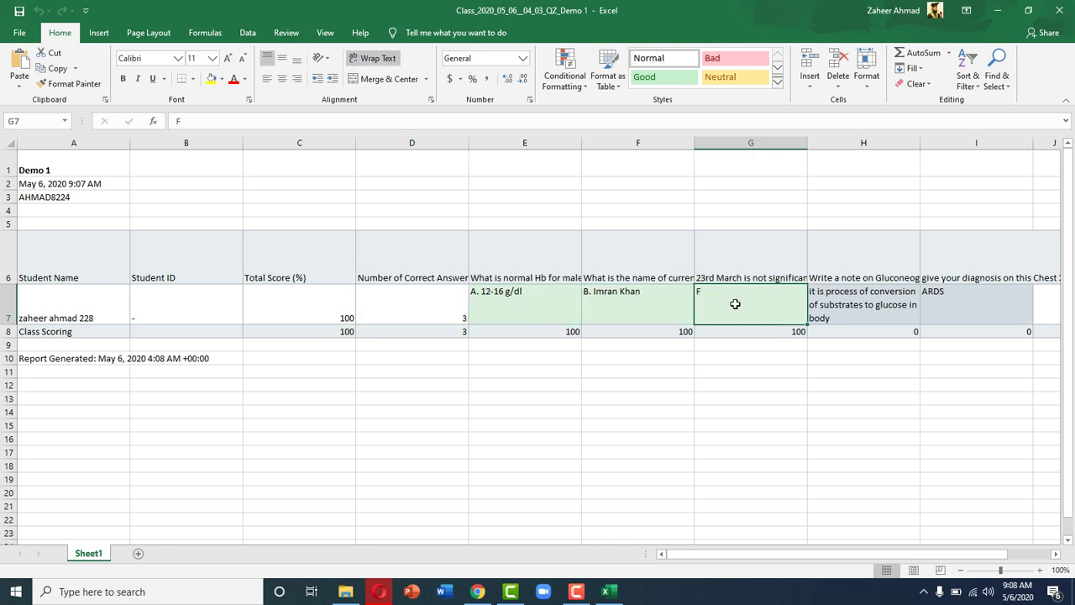
{"action": "left_click", "coordinate": [507, 302]}
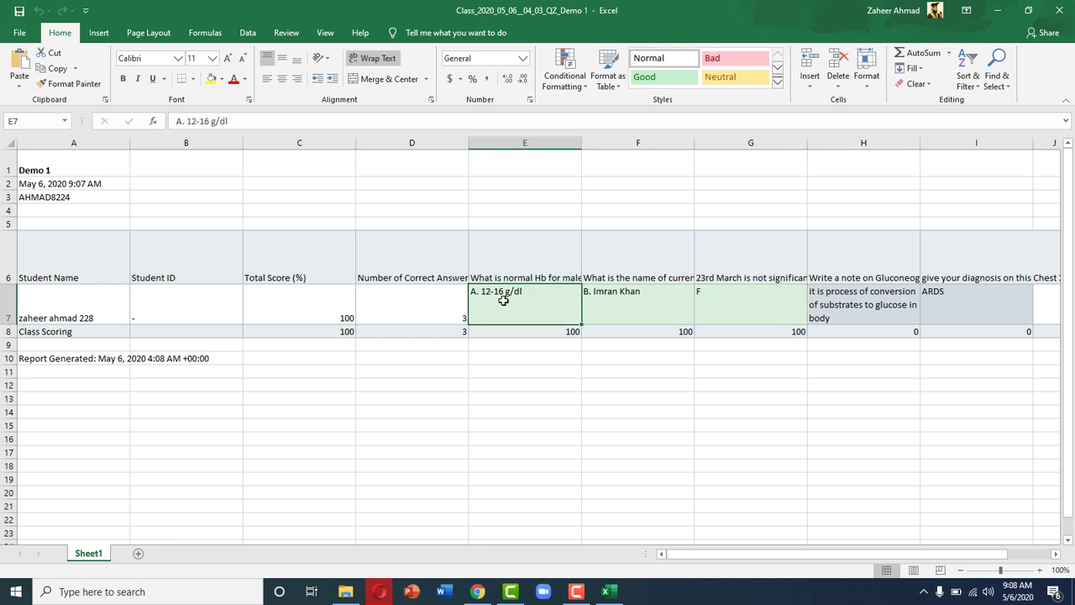
{"action": "left_click", "coordinate": [630, 300]}
{"action": "left_click", "coordinate": [730, 298]}
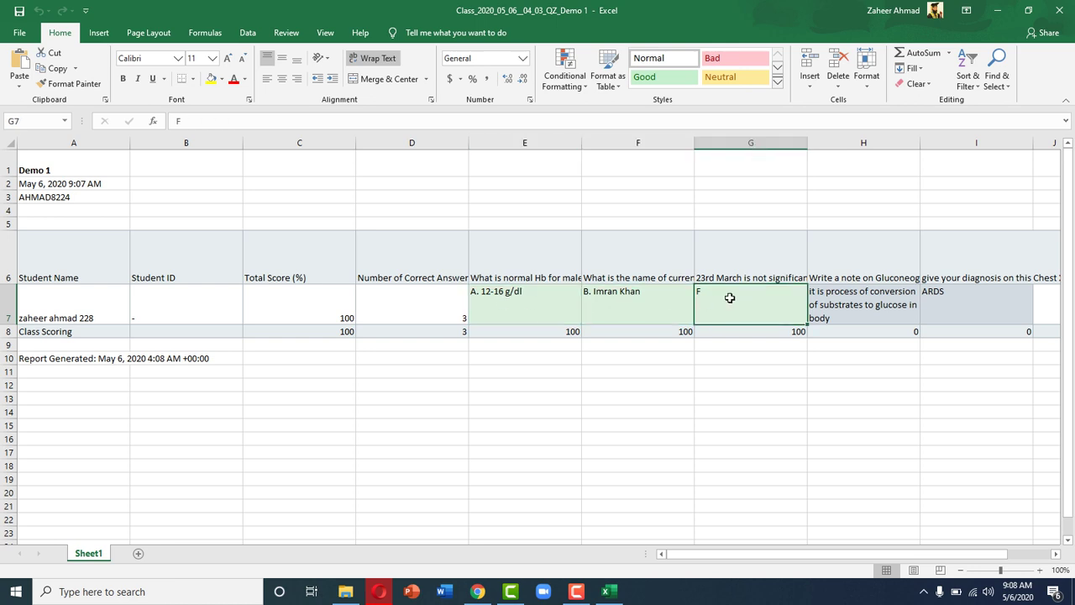
{"action": "left_click", "coordinate": [535, 308]}
{"action": "left_click", "coordinate": [620, 304]}
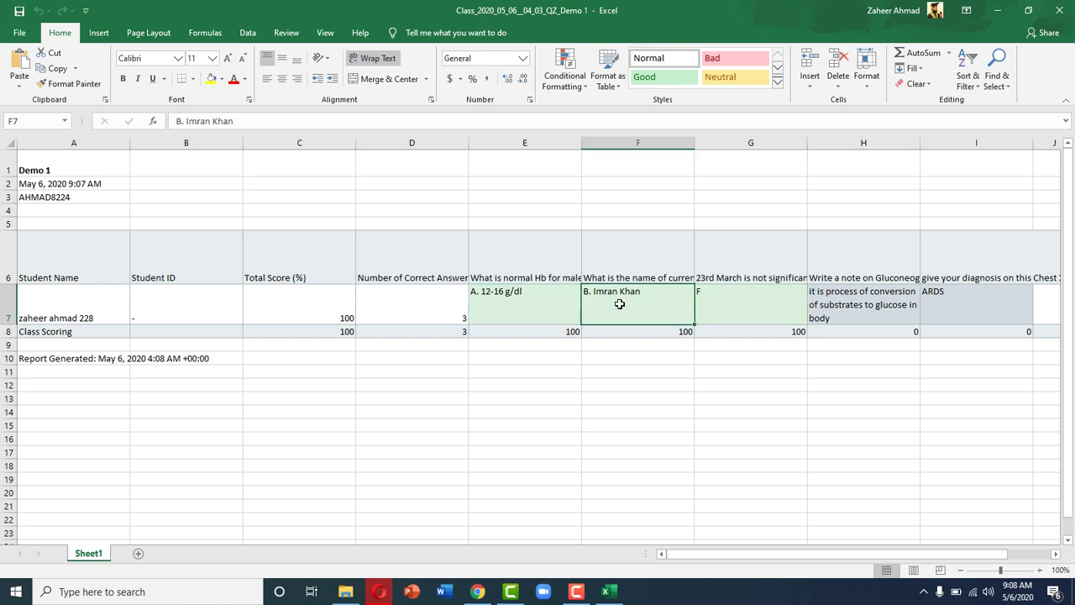
{"action": "left_click", "coordinate": [716, 301]}
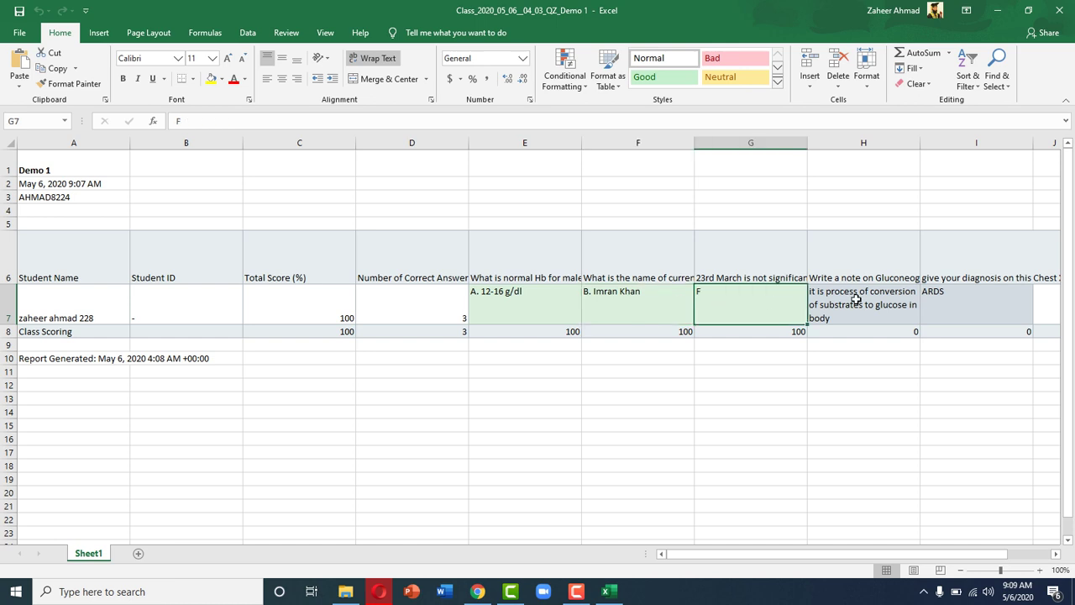
Step: Read the gluconeogenesis note in H7 and the ARDS diagnosis answer in I7
{"action": "left_click", "coordinate": [857, 301]}
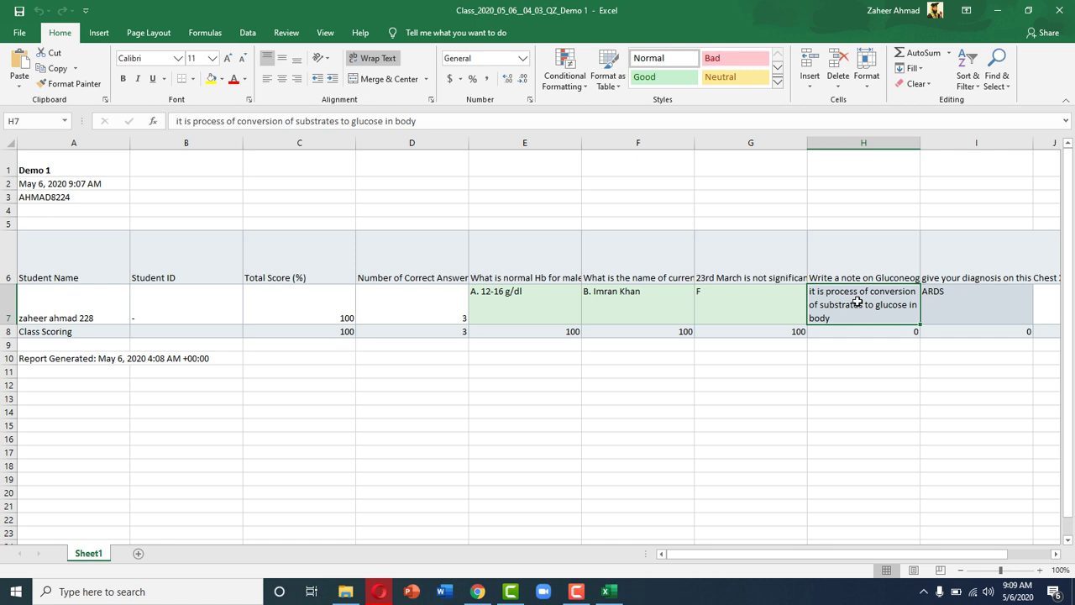
{"action": "left_click", "coordinate": [966, 300]}
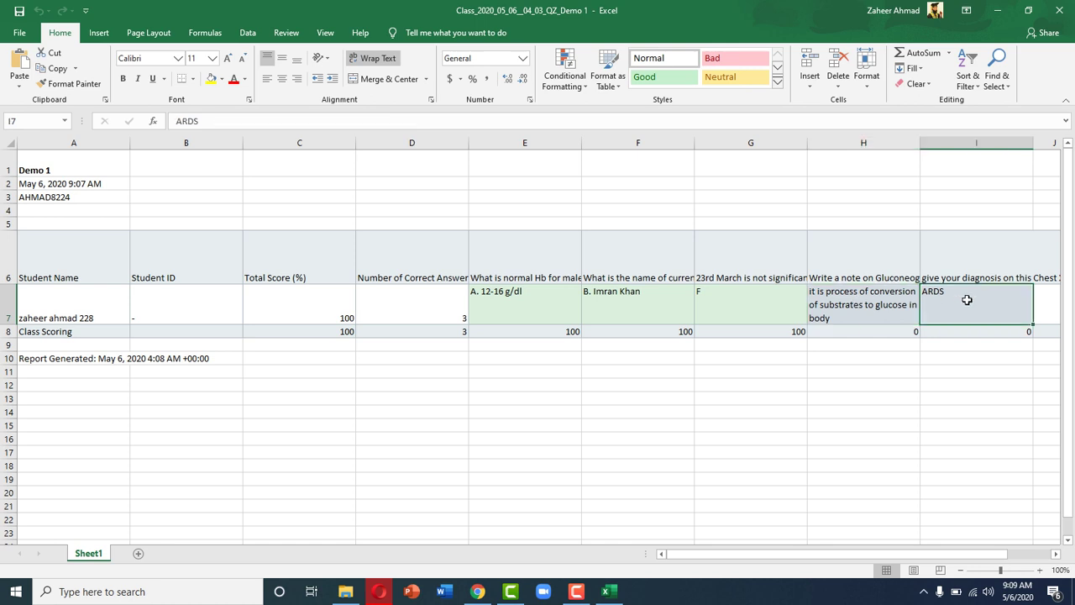
{"action": "left_click", "coordinate": [866, 304]}
{"action": "left_click", "coordinate": [969, 302]}
{"action": "left_click", "coordinate": [892, 308]}
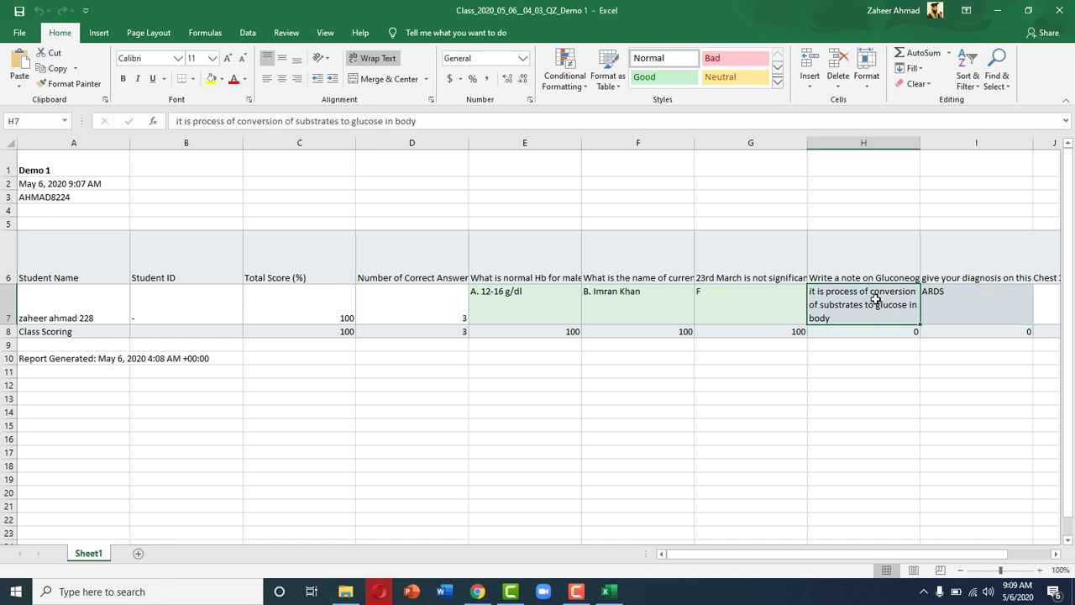
{"action": "left_click", "coordinate": [953, 303]}
{"action": "left_click", "coordinate": [872, 304]}
{"action": "left_click", "coordinate": [962, 303]}
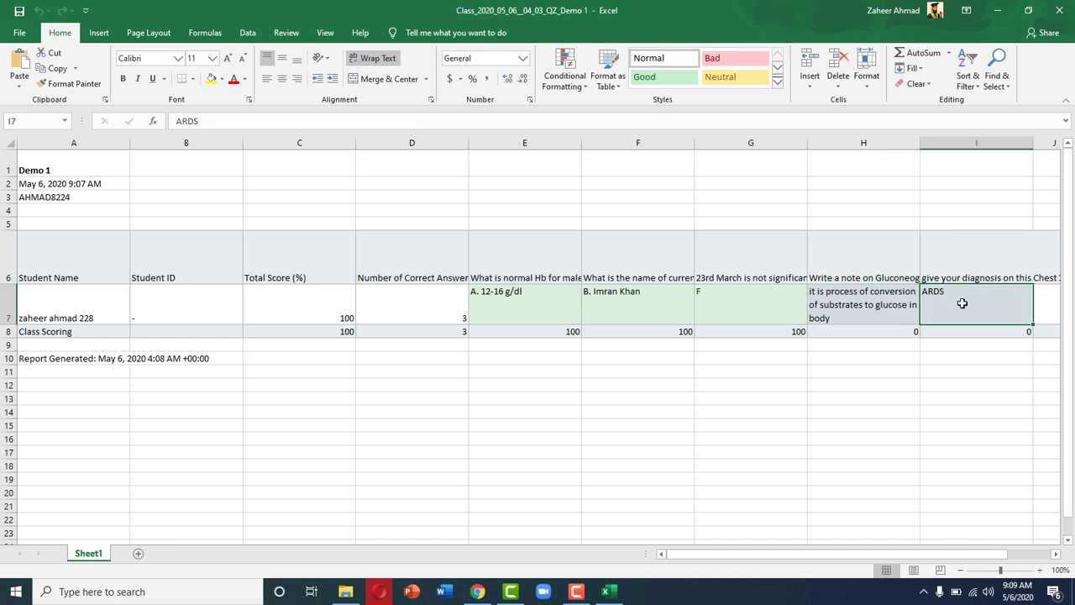
{"action": "left_click", "coordinate": [874, 304]}
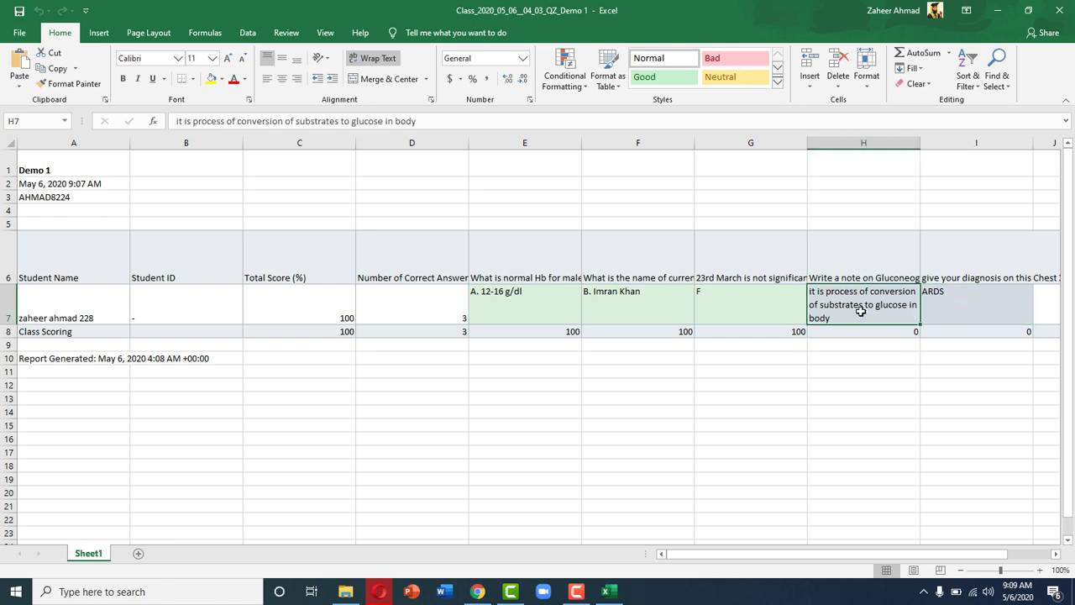
Step: Recheck the total score in C7 and the number of correct answers in D7
{"action": "left_click", "coordinate": [326, 306]}
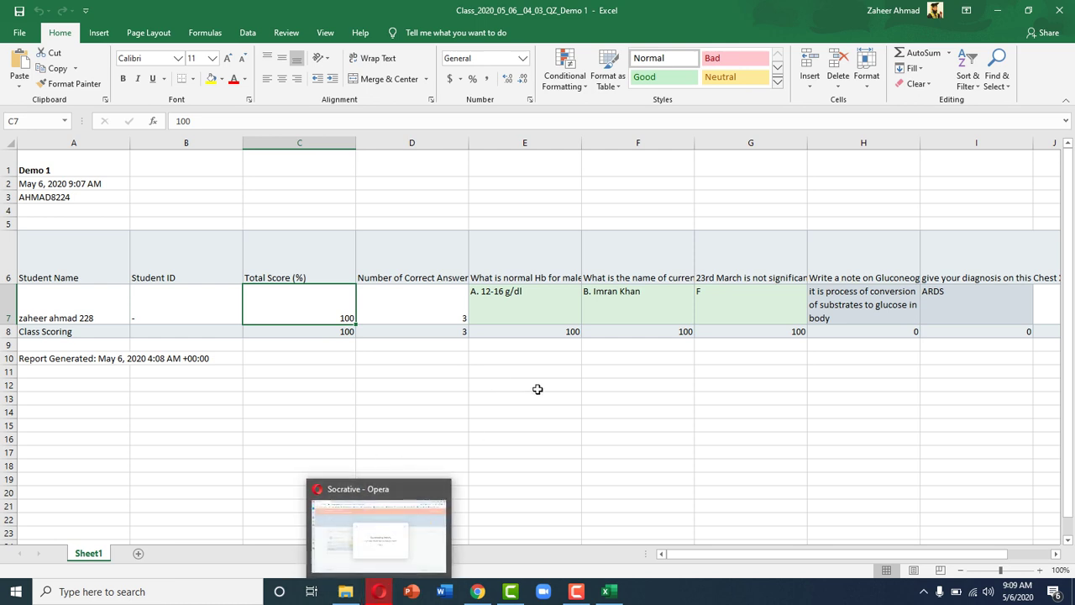
{"action": "left_click", "coordinate": [409, 316]}
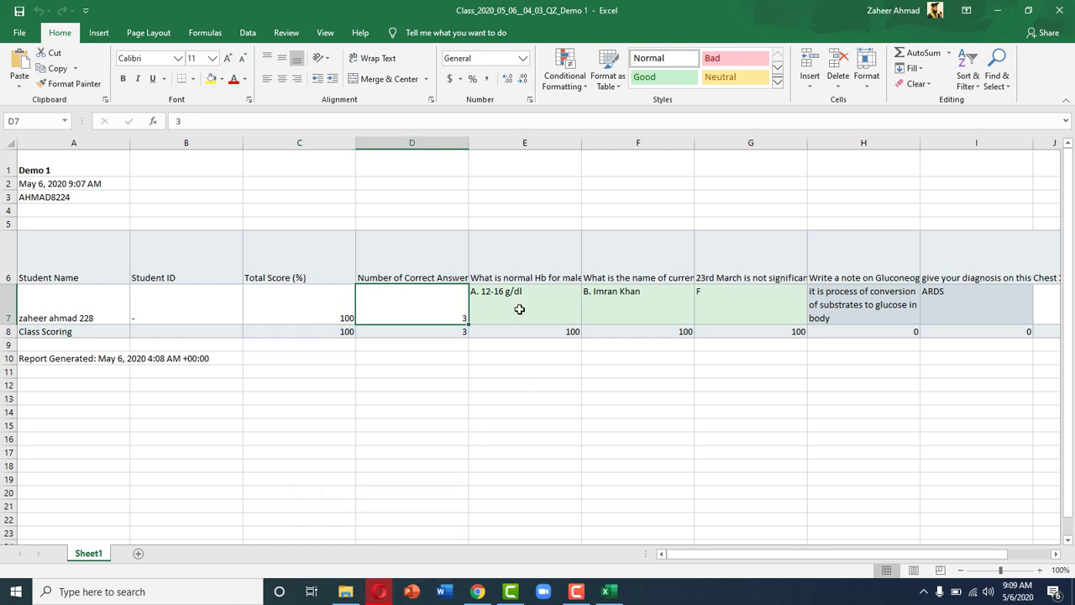
{"action": "left_click", "coordinate": [520, 309]}
Step: Back in Socrative, request Individual Student PDFs instead of the Whole Class Excel report
{"action": "left_click", "coordinate": [379, 593]}
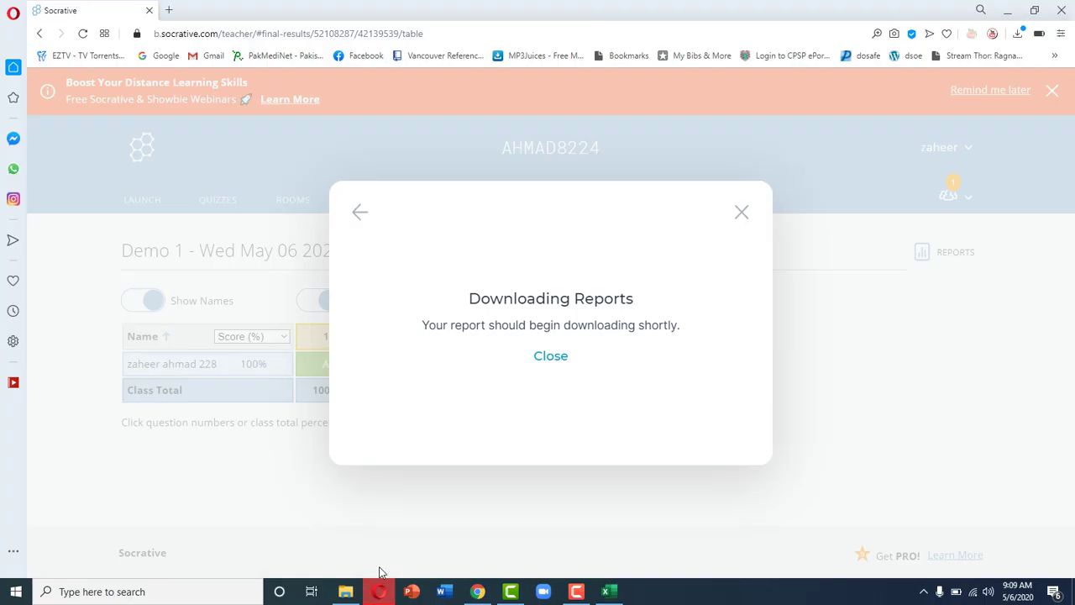
{"action": "left_click", "coordinate": [545, 358]}
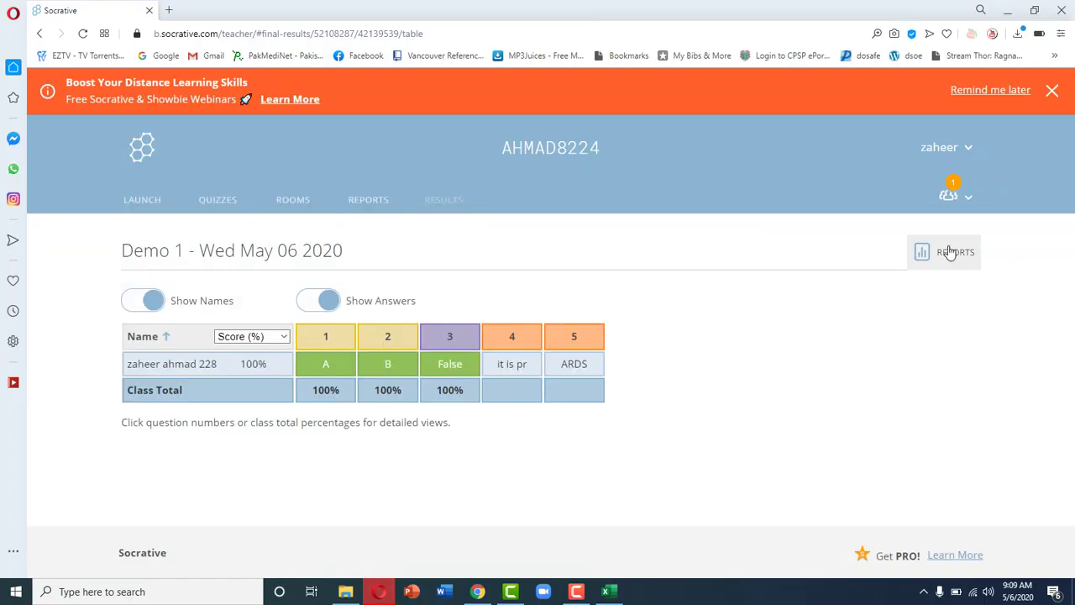
{"action": "left_click", "coordinate": [949, 252]}
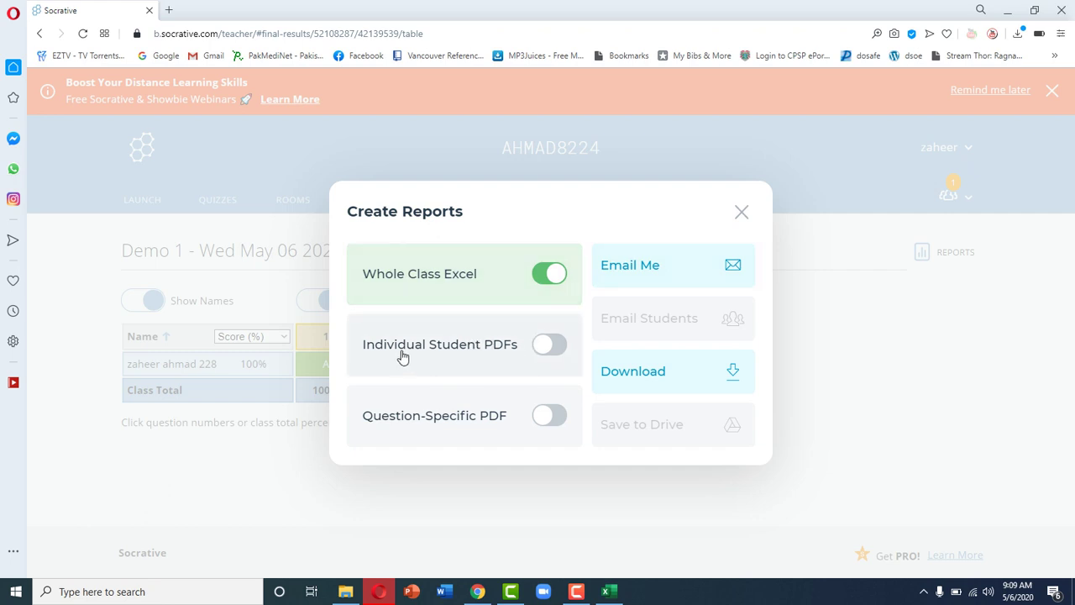
{"action": "left_click", "coordinate": [547, 273]}
{"action": "left_click", "coordinate": [552, 360]}
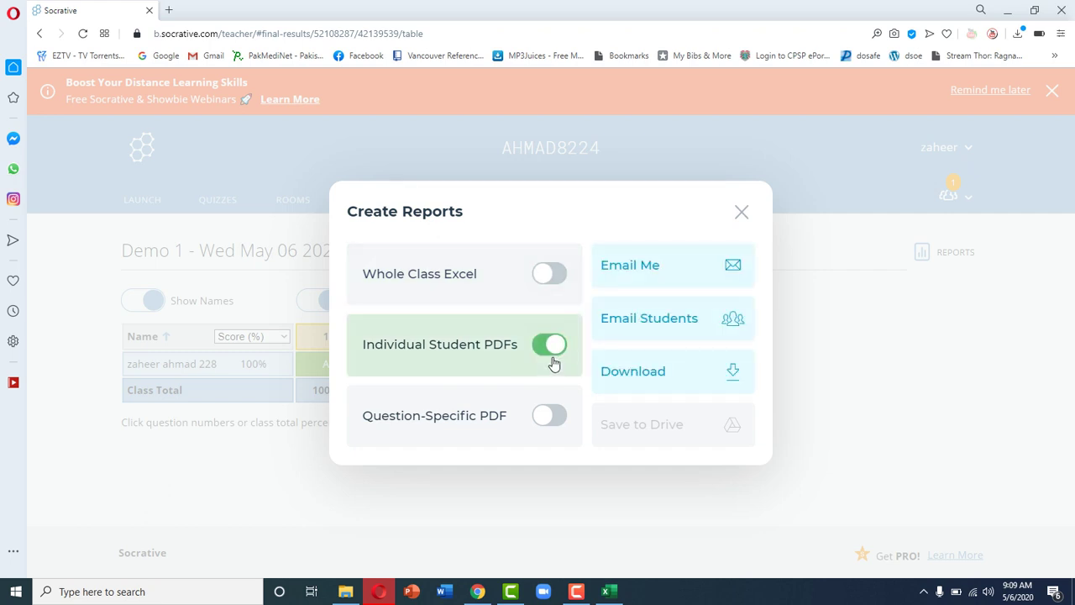
{"action": "left_click", "coordinate": [697, 382]}
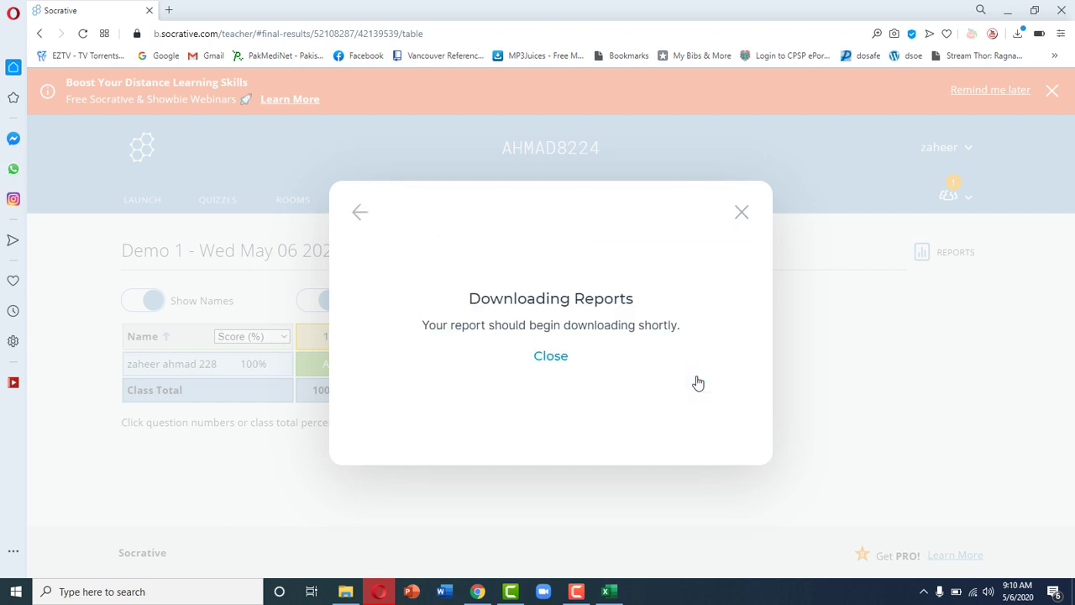
Step: Reopen the report options and download the Individual Student PDFs again
{"action": "left_click", "coordinate": [550, 357]}
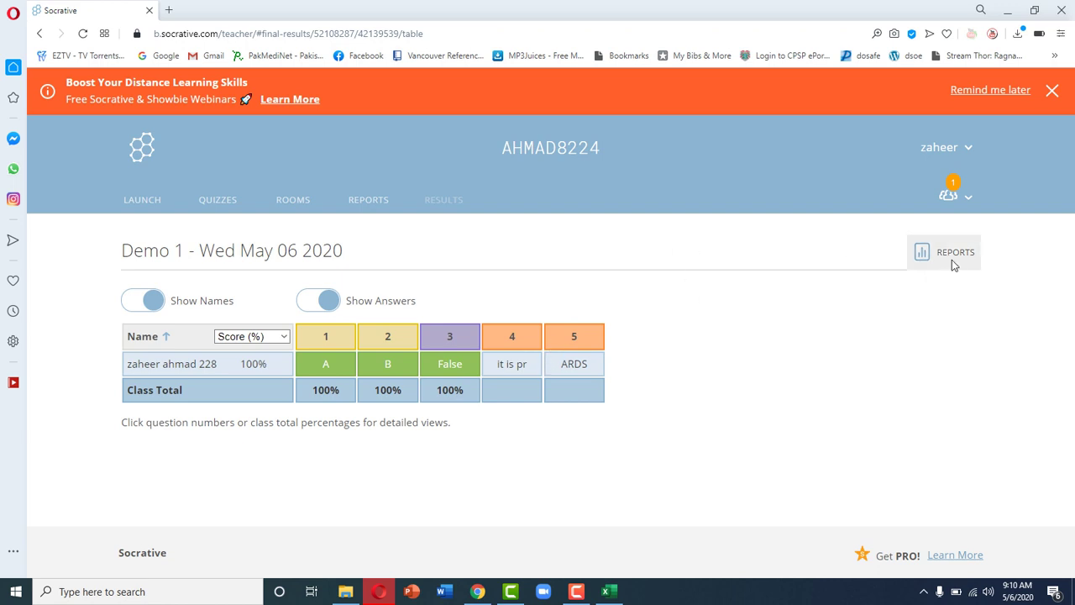
{"action": "left_click", "coordinate": [952, 260]}
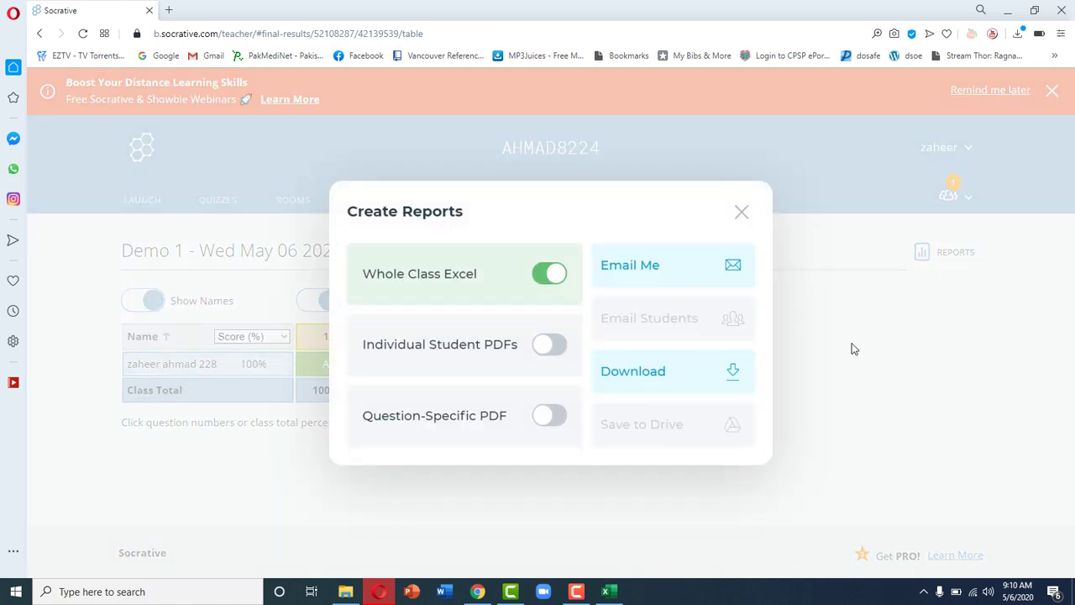
{"action": "left_click", "coordinate": [555, 274]}
{"action": "left_click", "coordinate": [546, 341]}
{"action": "left_click", "coordinate": [666, 372]}
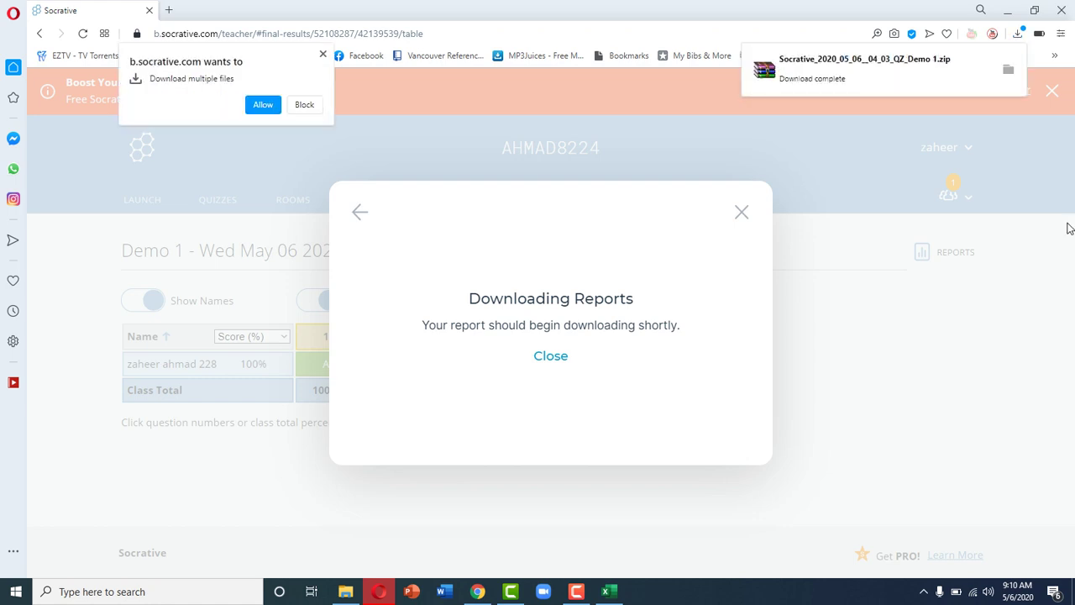
Step: Open the Socrative Demo 1 zip in WinRAR and open the student's PDF from the Students folder
{"action": "left_click", "coordinate": [1008, 69]}
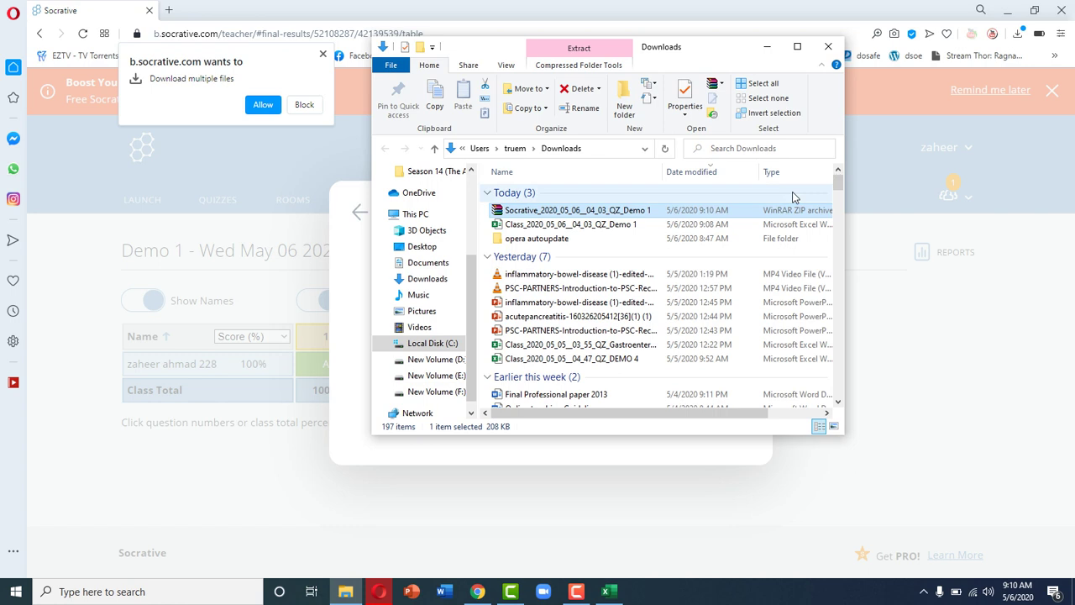
{"action": "double_click", "coordinate": [722, 210]}
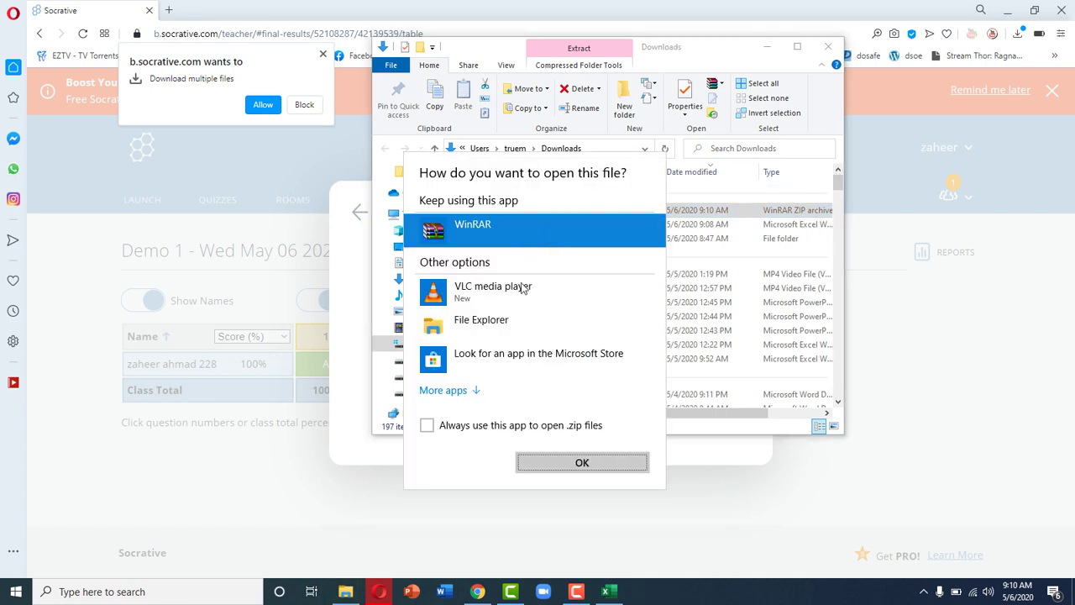
{"action": "left_click", "coordinate": [610, 467]}
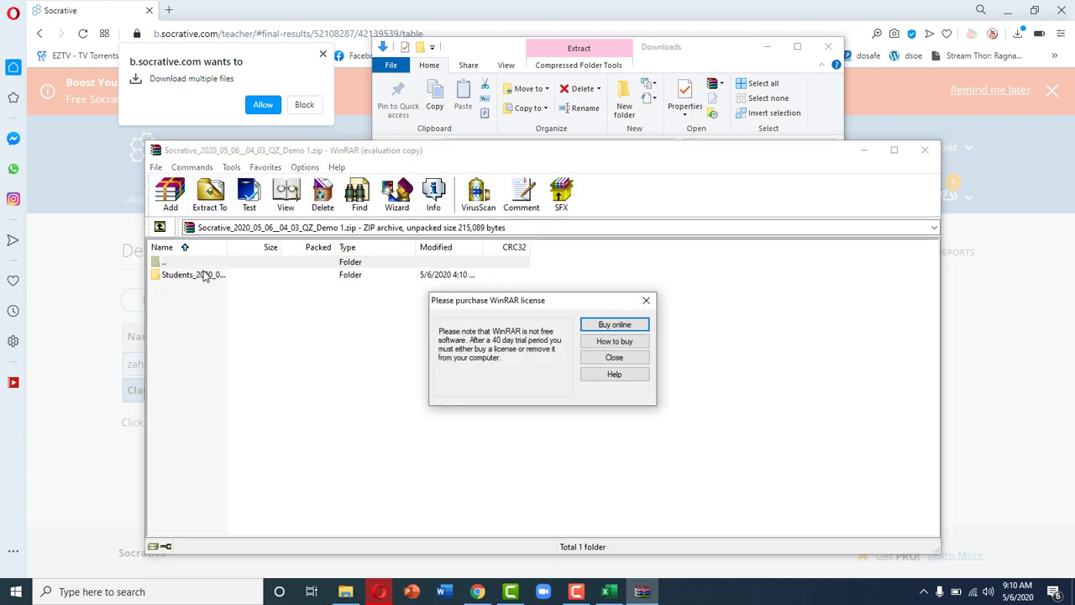
{"action": "left_click", "coordinate": [617, 359]}
{"action": "double_click", "coordinate": [206, 277]}
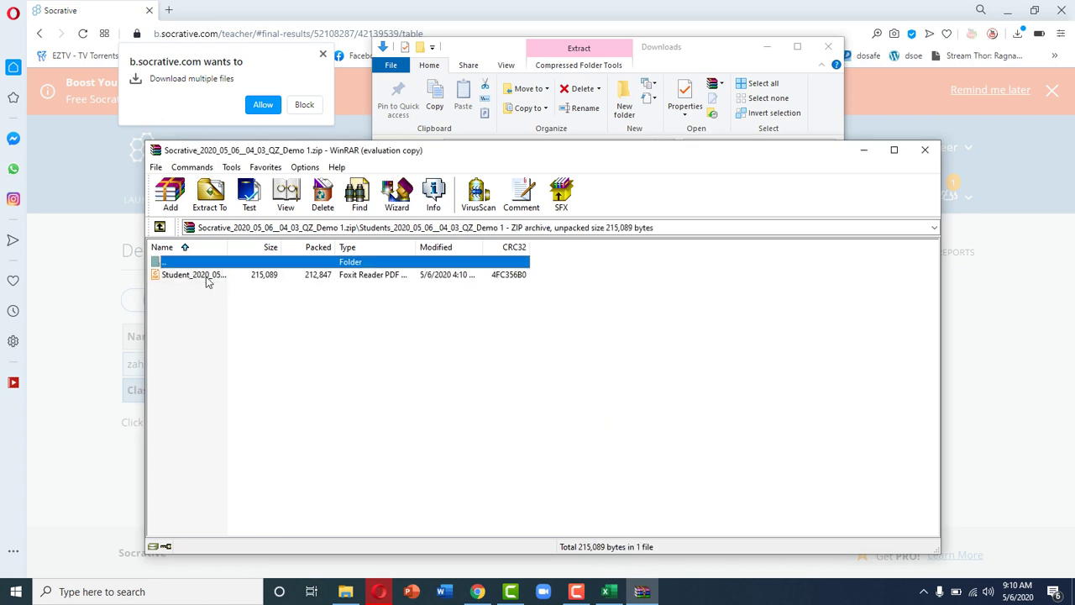
{"action": "double_click", "coordinate": [206, 276]}
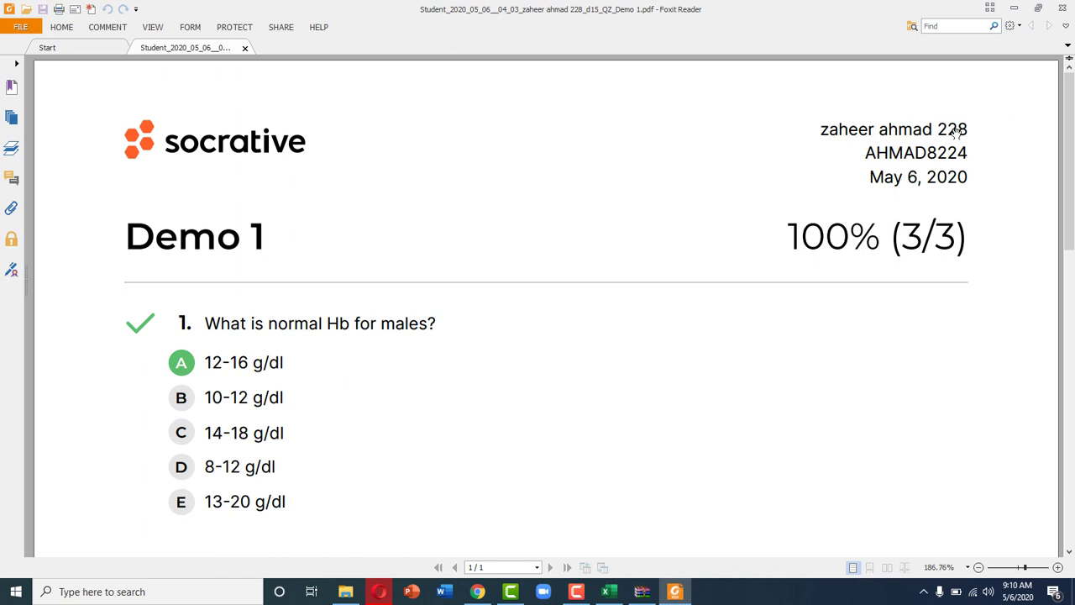
Step: Scroll through the student's PDF report from question 1 down to the chest X-ray question
{"action": "scroll", "coordinate": [624, 278], "scroll_direction": "down", "scroll_amount": 1}
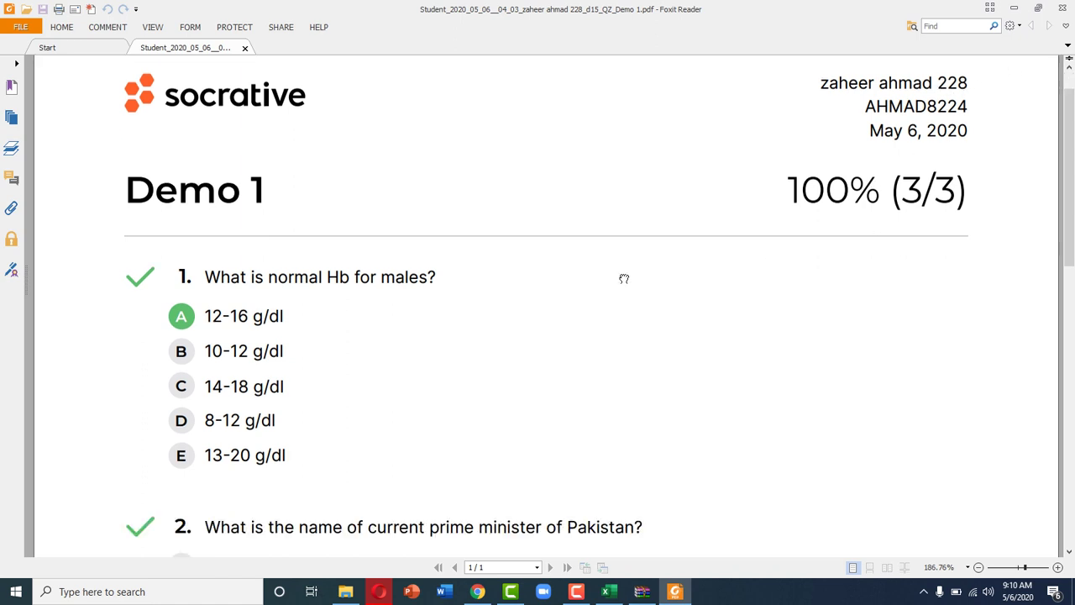
{"action": "scroll", "coordinate": [624, 278], "scroll_direction": "down", "scroll_amount": 2}
{"action": "scroll", "coordinate": [624, 278], "scroll_direction": "down", "scroll_amount": 5}
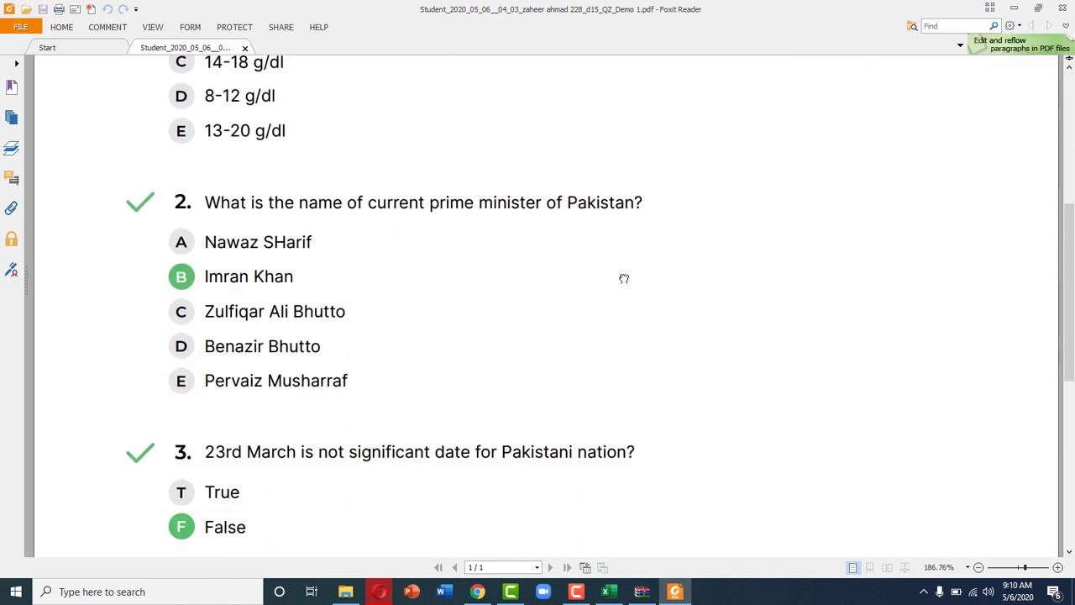
{"action": "scroll", "coordinate": [624, 278], "scroll_direction": "down", "scroll_amount": 4}
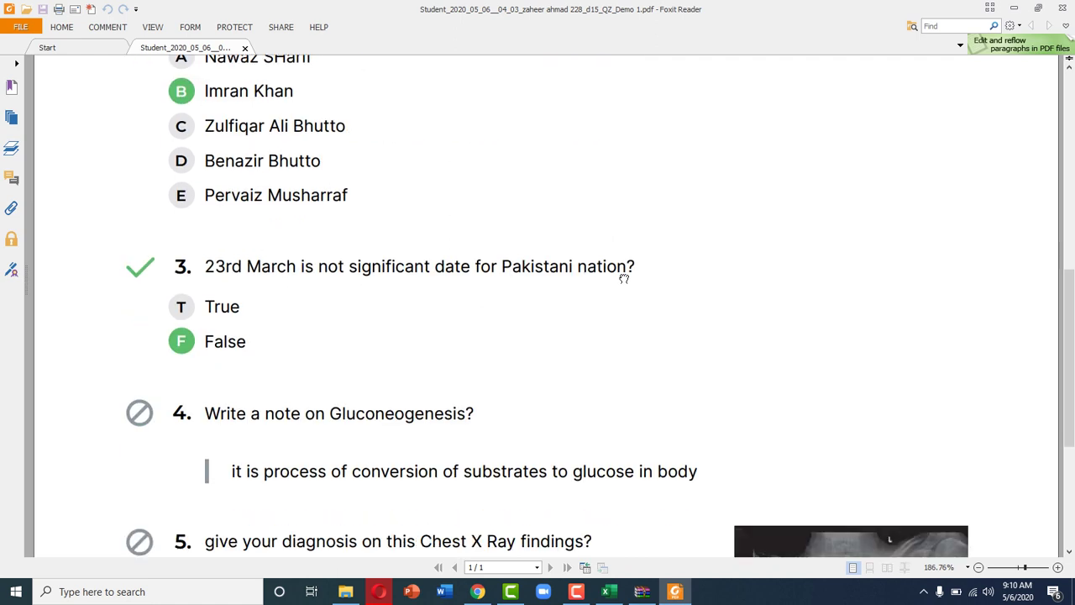
{"action": "scroll", "coordinate": [624, 278], "scroll_direction": "down", "scroll_amount": 5}
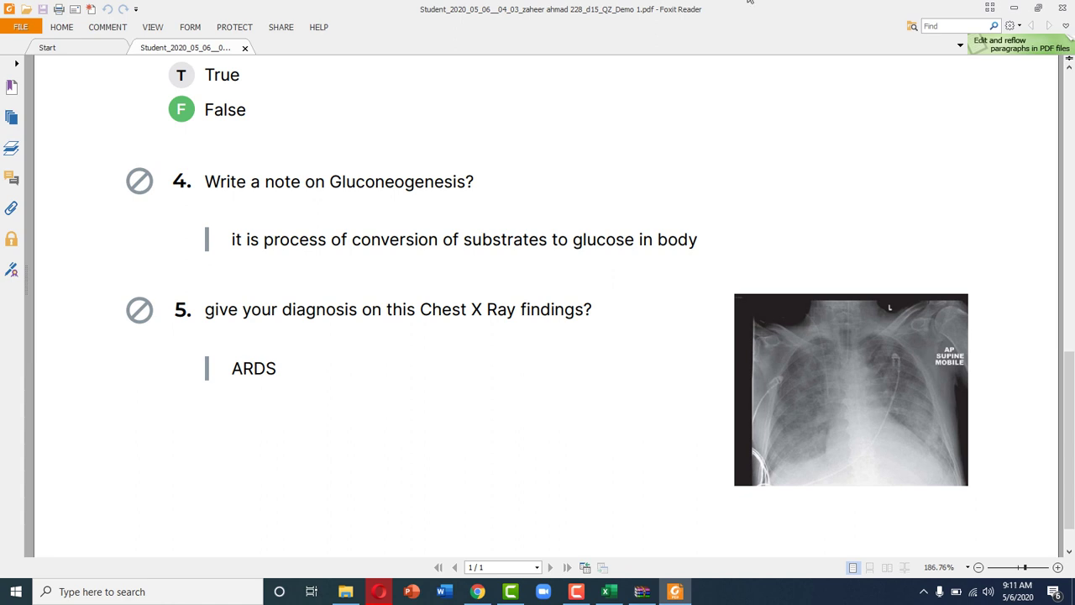
Step: Close the PDF report, the WinRAR archive and the download notices, then go to the Rooms page
{"action": "left_click", "coordinate": [1063, 8]}
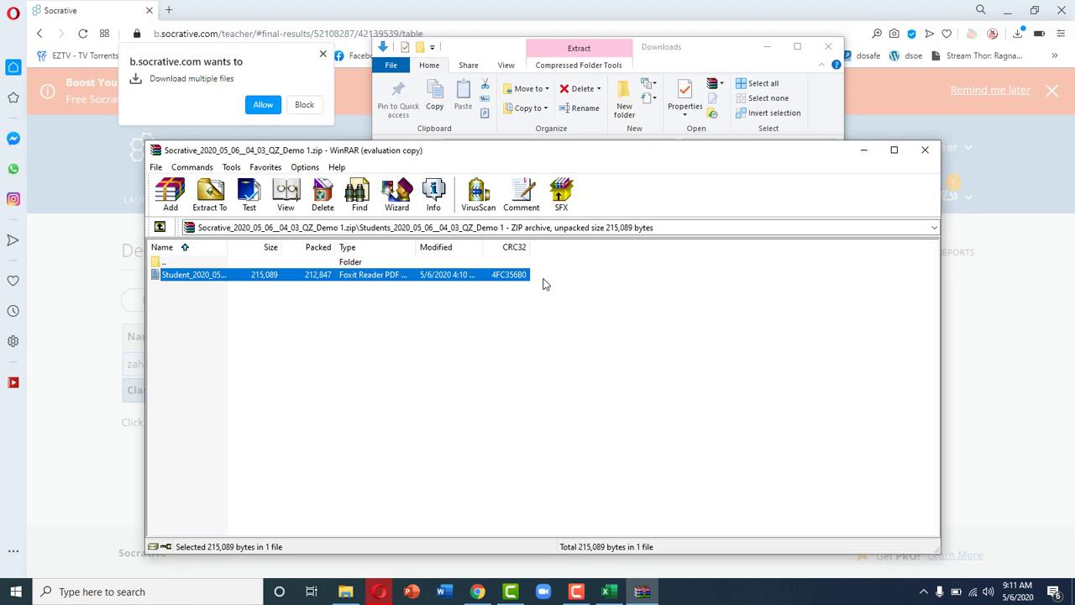
{"action": "left_click", "coordinate": [928, 153]}
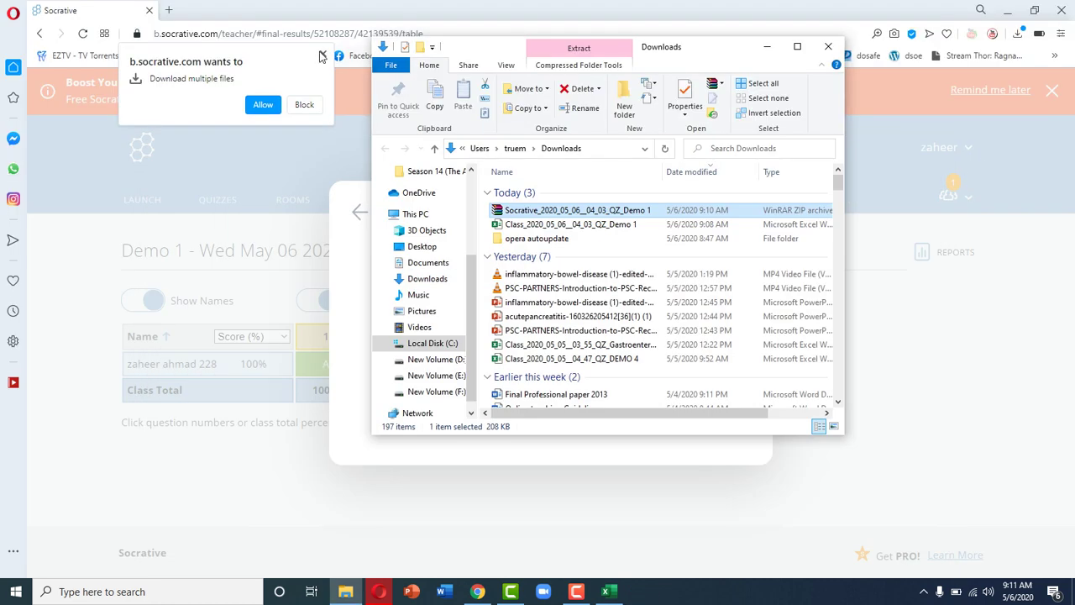
{"action": "left_click", "coordinate": [849, 156]}
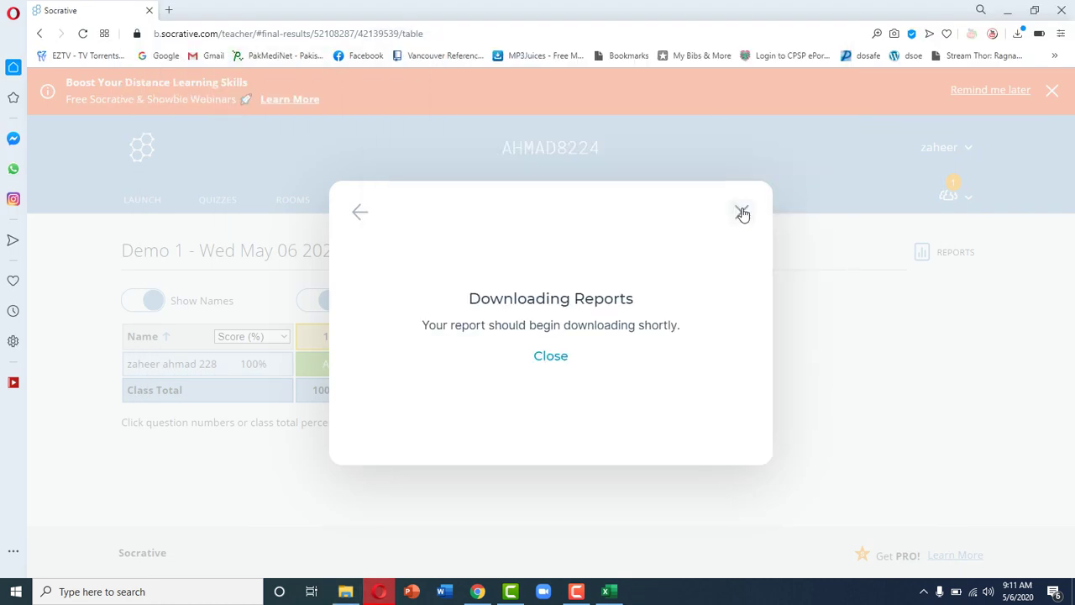
{"action": "left_click", "coordinate": [743, 211]}
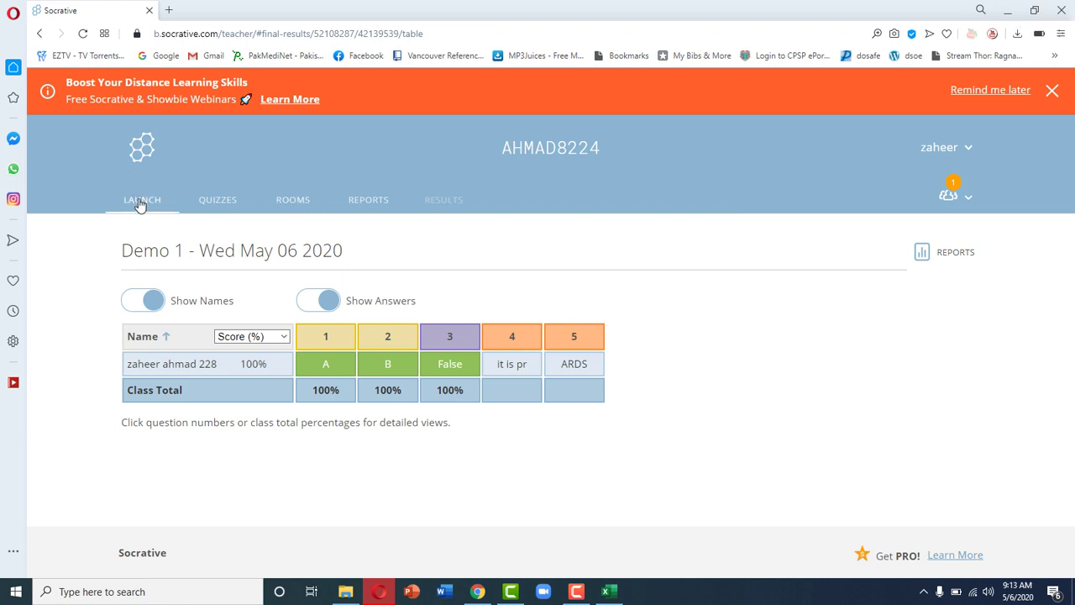
{"action": "left_click", "coordinate": [308, 205]}
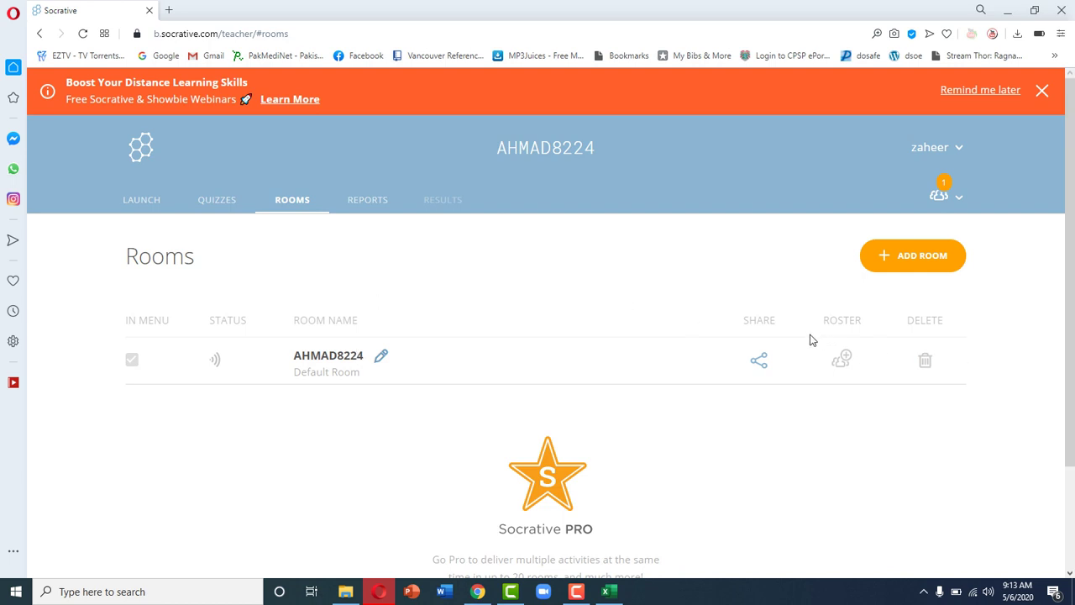
Step: Try adding a roster to the default room, see it's not allowed, then show the Launch page
{"action": "left_click", "coordinate": [842, 360]}
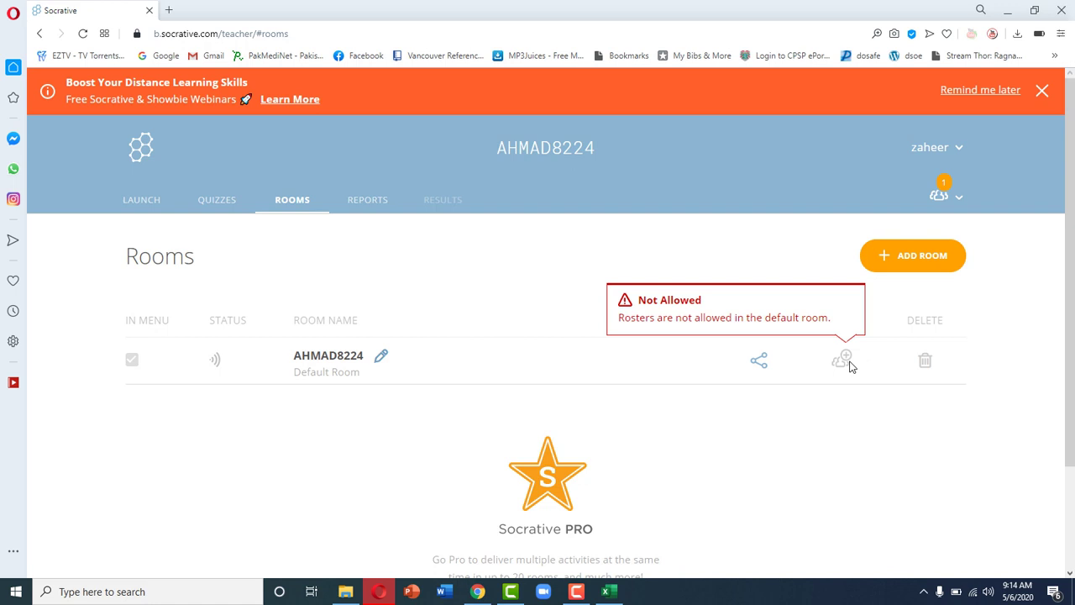
{"action": "left_click", "coordinate": [154, 199]}
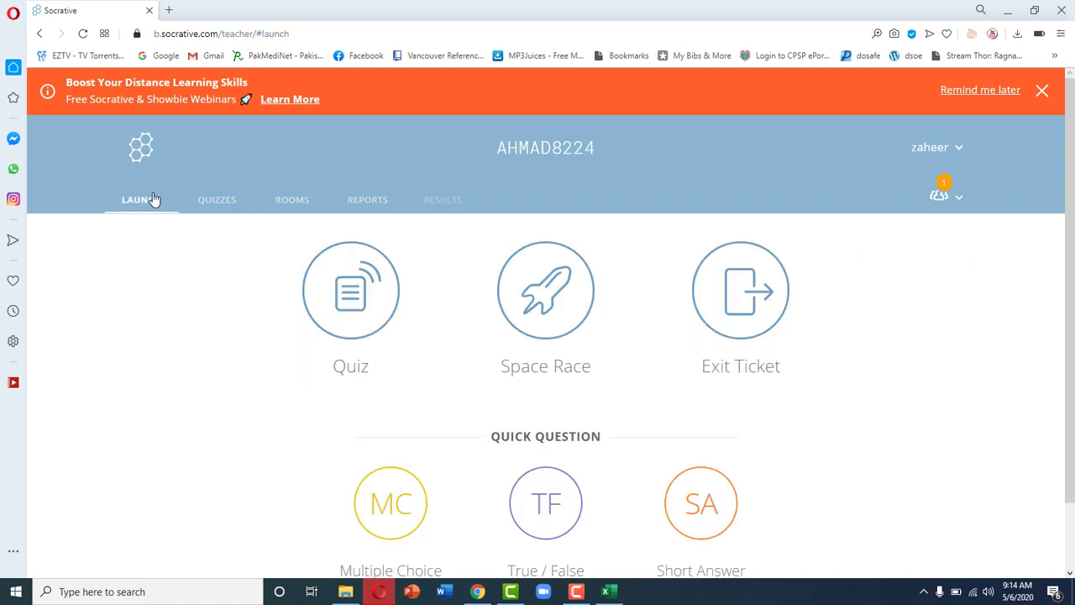
Step: Try moving Demo 1 into a folder, dismiss the PRO upgrade offer, and deselect Demo 1
{"action": "left_click", "coordinate": [218, 203]}
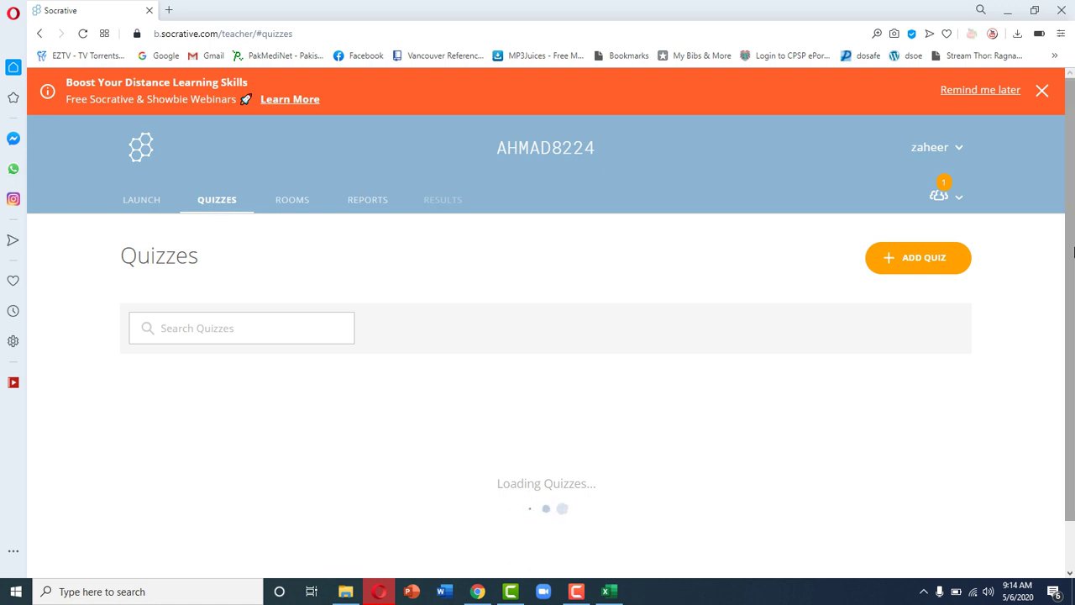
{"action": "scroll", "coordinate": [1073, 253], "scroll_direction": "down", "scroll_amount": 3}
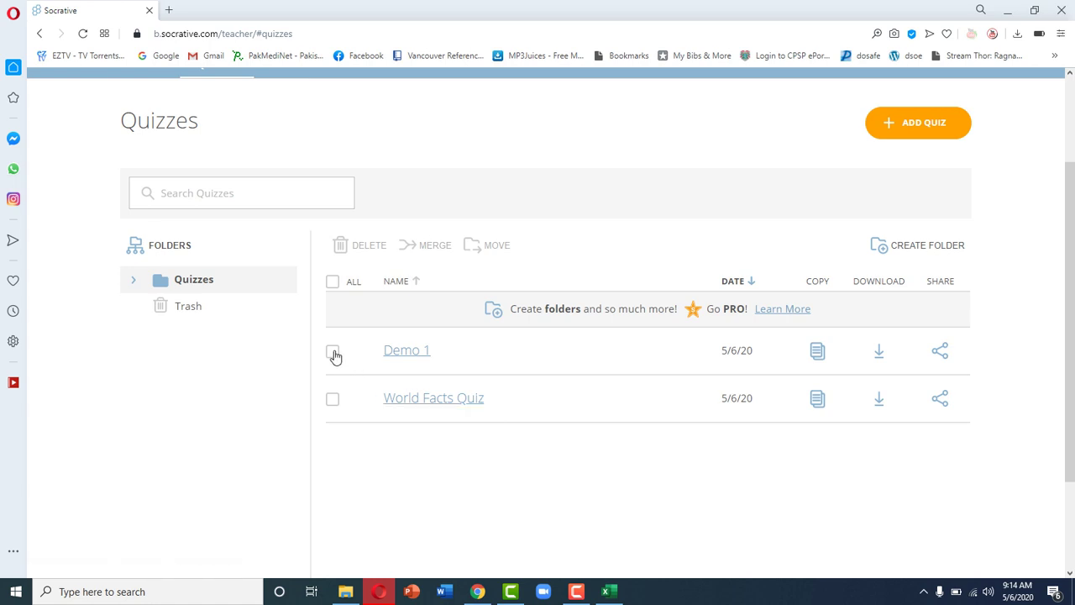
{"action": "left_click", "coordinate": [333, 353]}
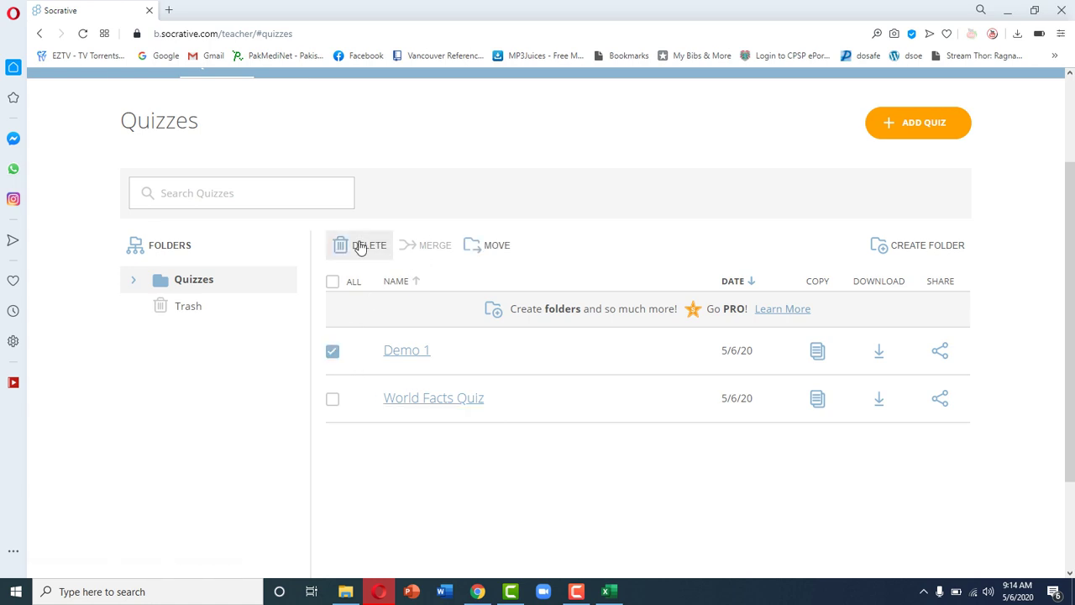
{"action": "left_click", "coordinate": [498, 244]}
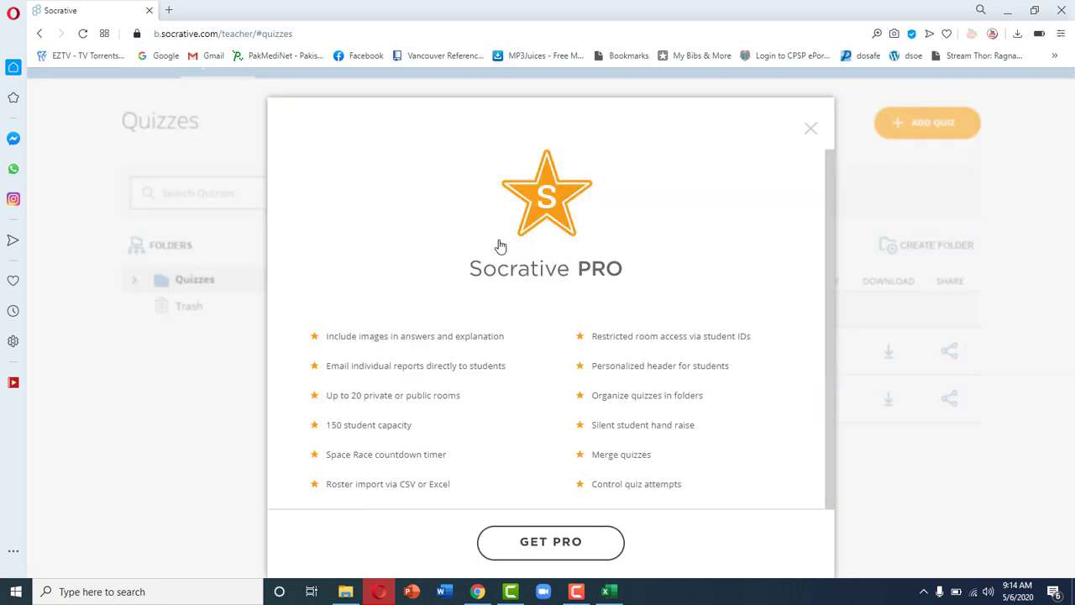
{"action": "left_click", "coordinate": [811, 130]}
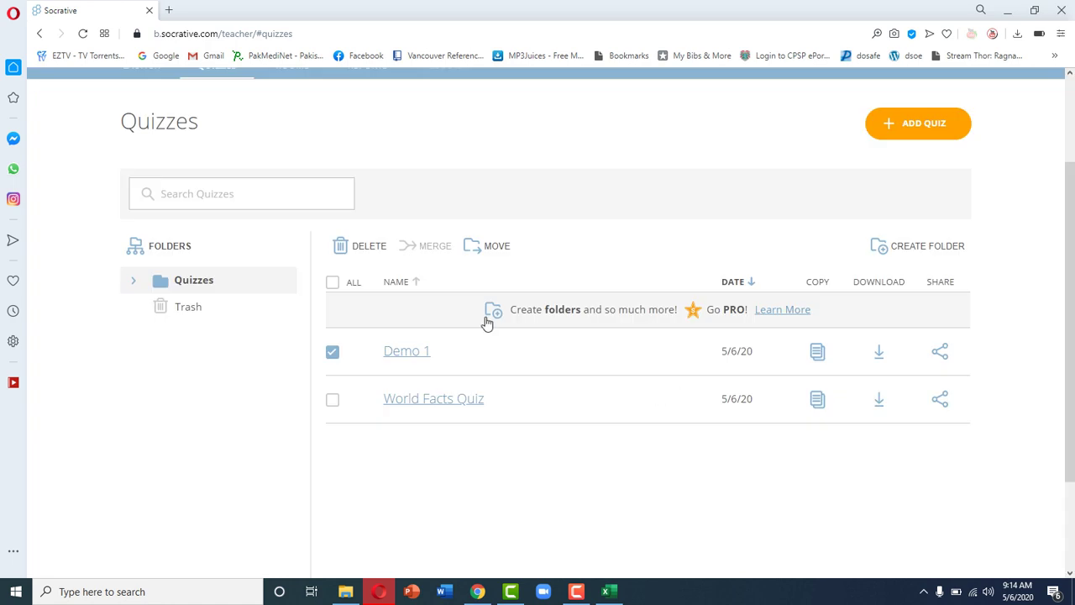
{"action": "left_click", "coordinate": [334, 356]}
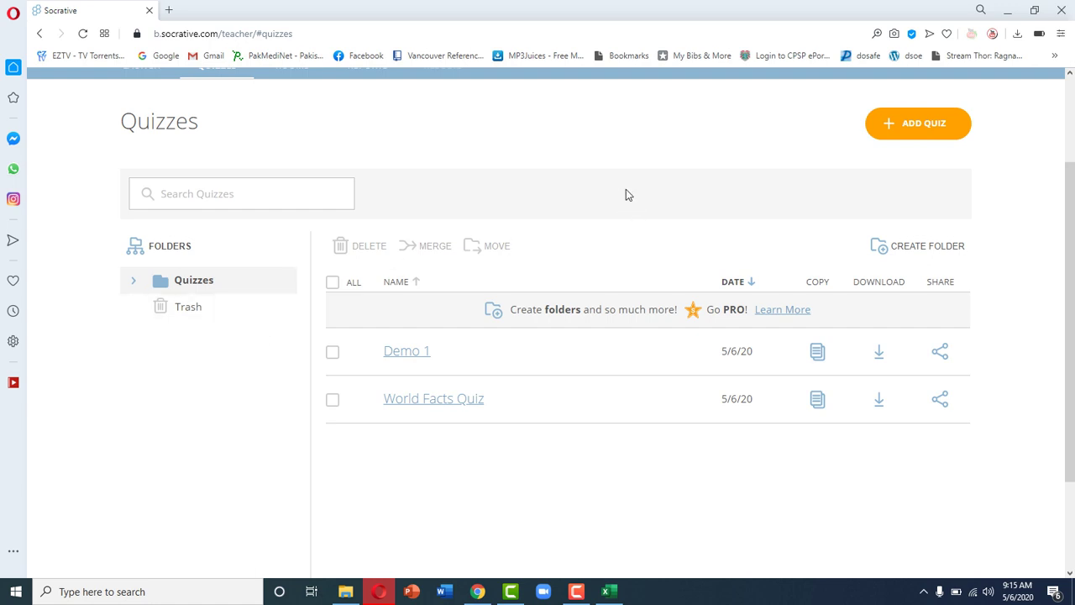
{"action": "scroll", "coordinate": [626, 195], "scroll_direction": "up", "scroll_amount": 3}
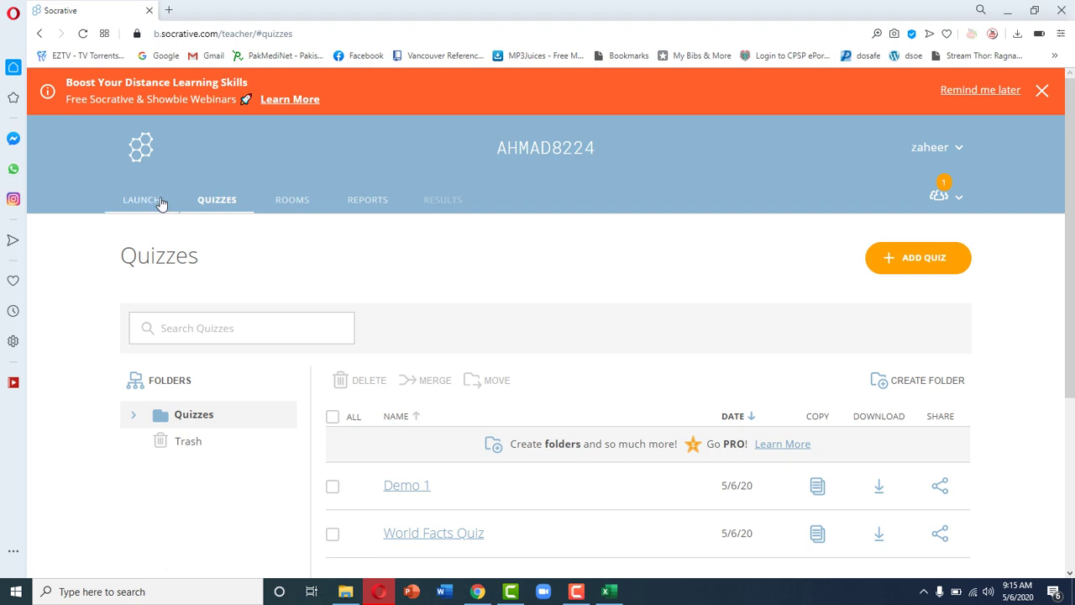
Step: Go back to Launch and close the orange Boost Your Distance Learning banner
{"action": "left_click", "coordinate": [159, 201]}
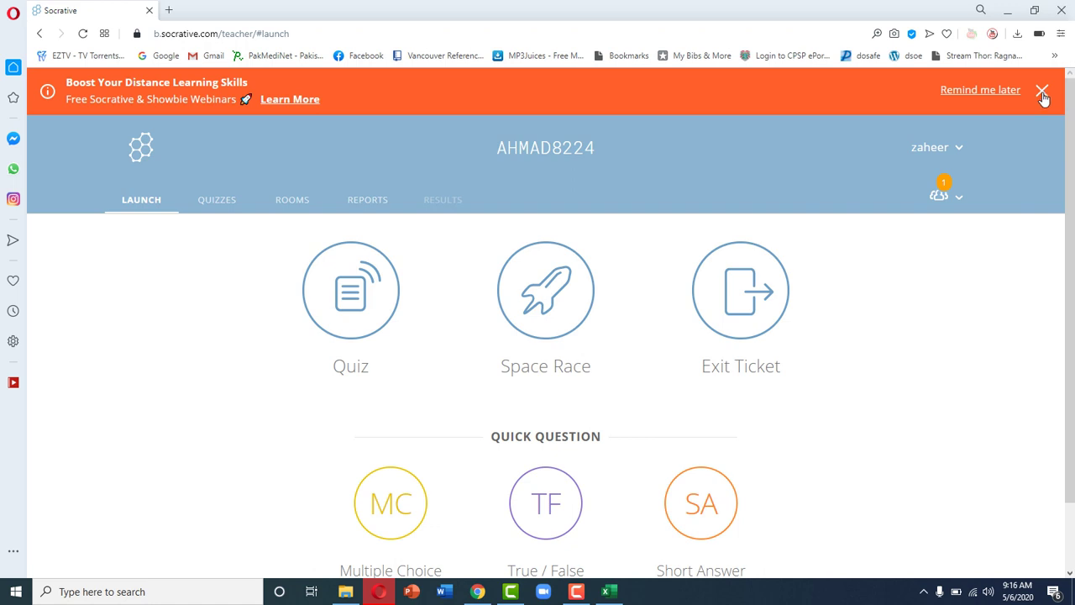
{"action": "left_click", "coordinate": [1042, 91]}
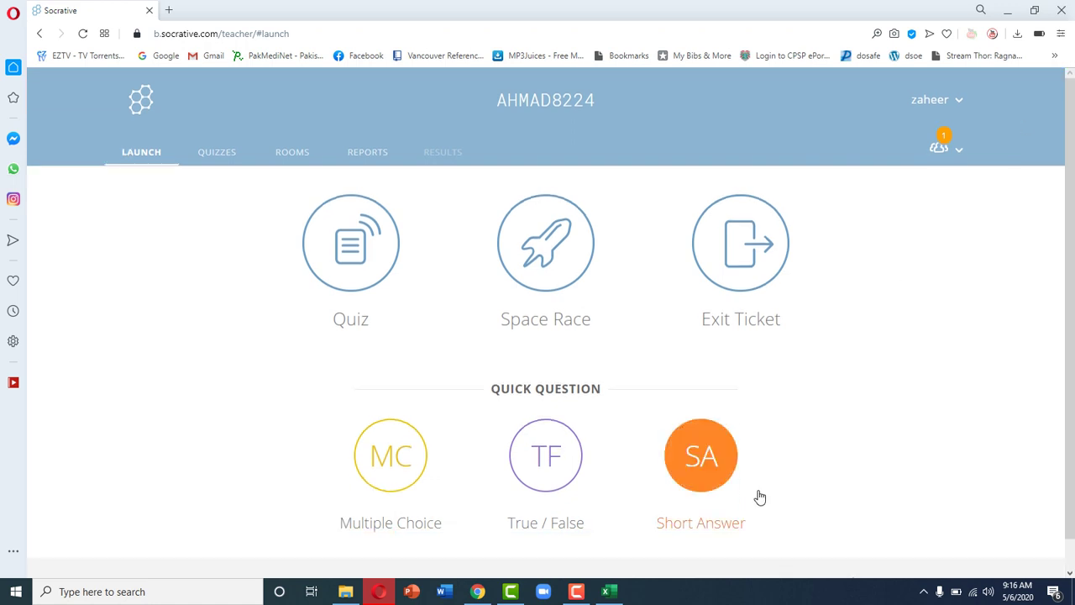